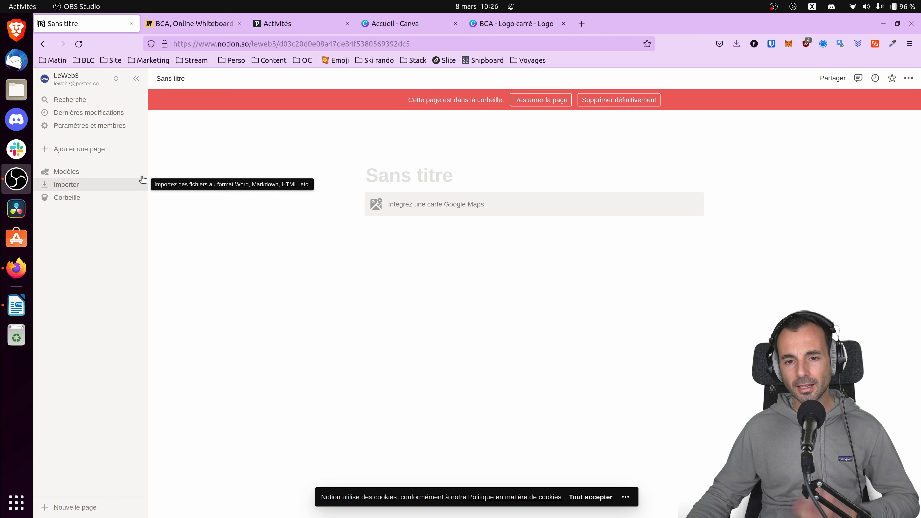
Add the CRM commercial template to the workspace and check which views its board offers.
{"action": "left_click", "coordinate": [71, 172]}
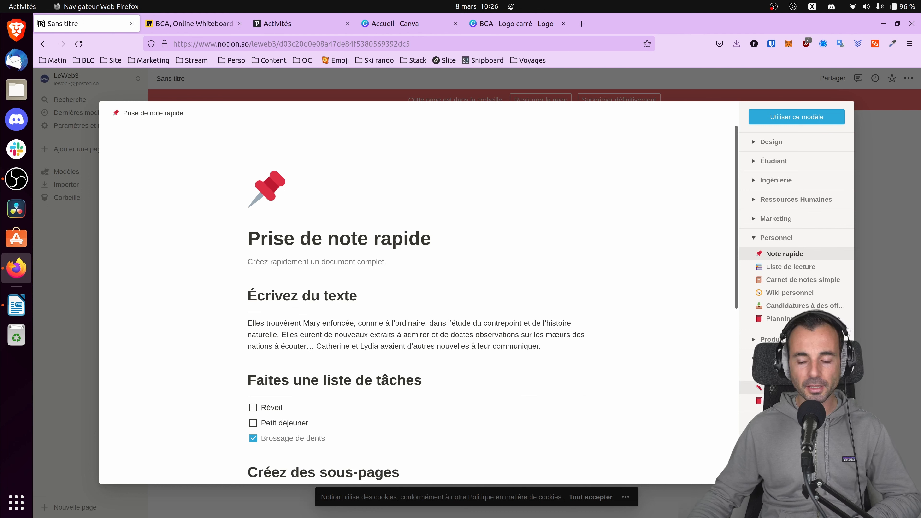
{"action": "left_click", "coordinate": [790, 388]}
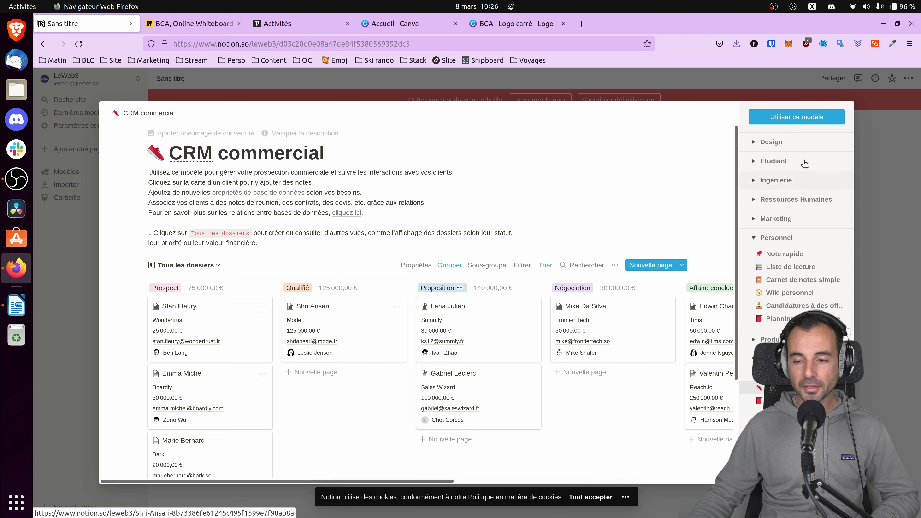
{"action": "left_click", "coordinate": [790, 117]}
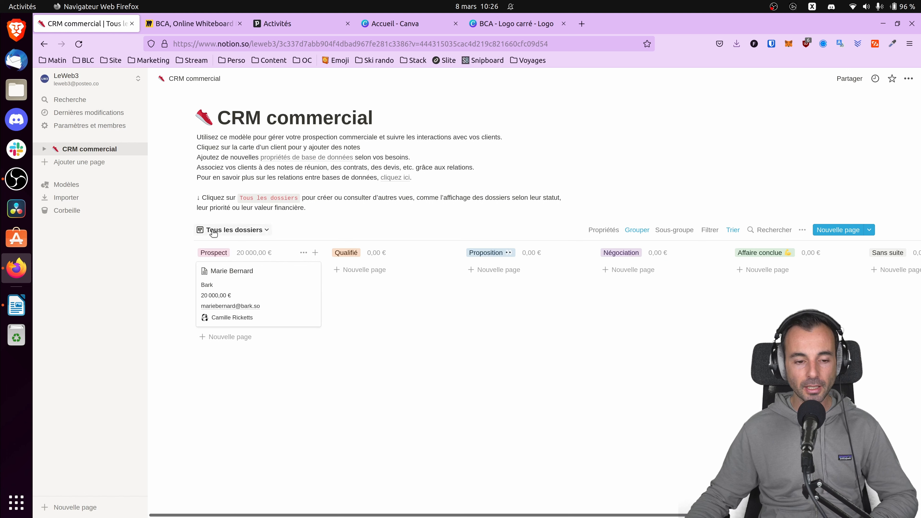
{"action": "left_click", "coordinate": [253, 232]}
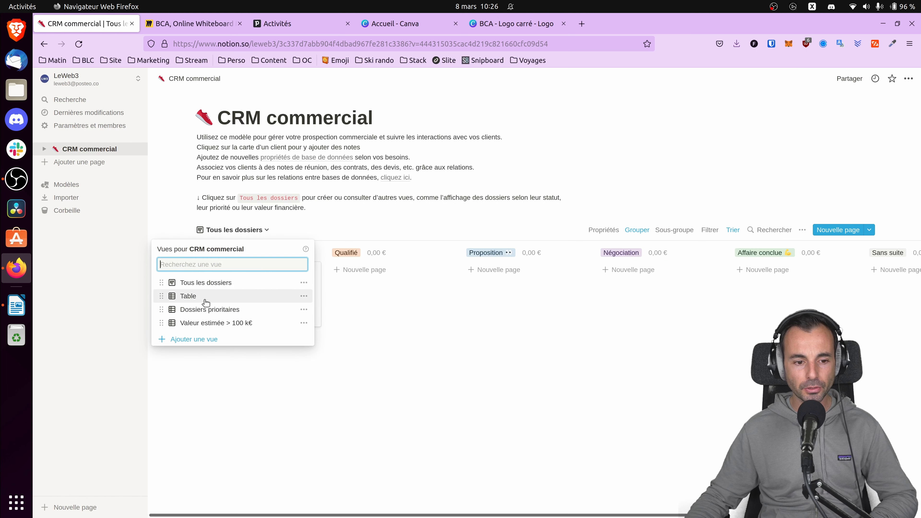
{"action": "left_click", "coordinate": [254, 282]}
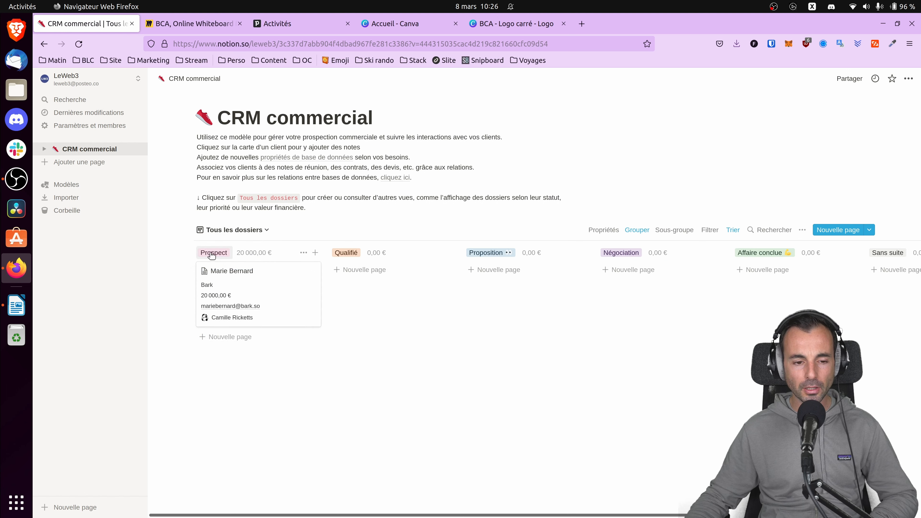
Open the card in the Prospect column, examine its e-mail, last-contact date and notes, and close it.
{"action": "left_click", "coordinate": [257, 277]}
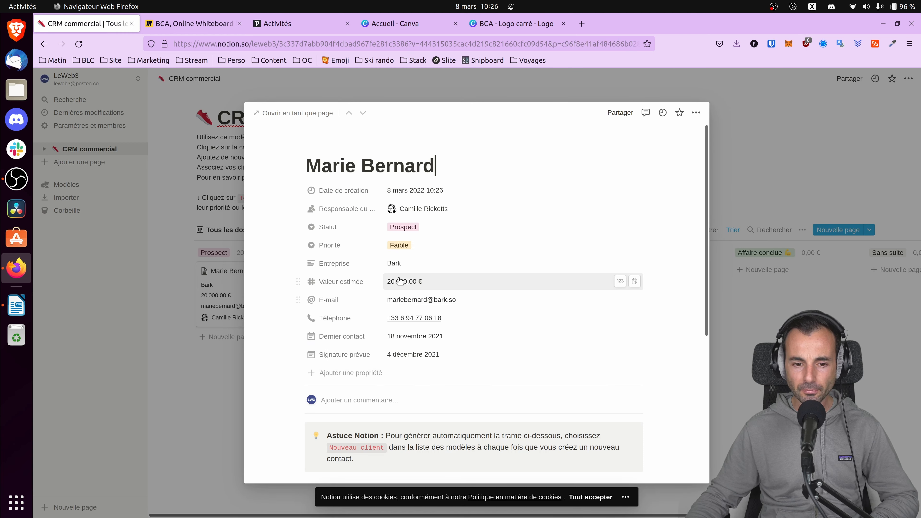
{"action": "left_click", "coordinate": [424, 301]}
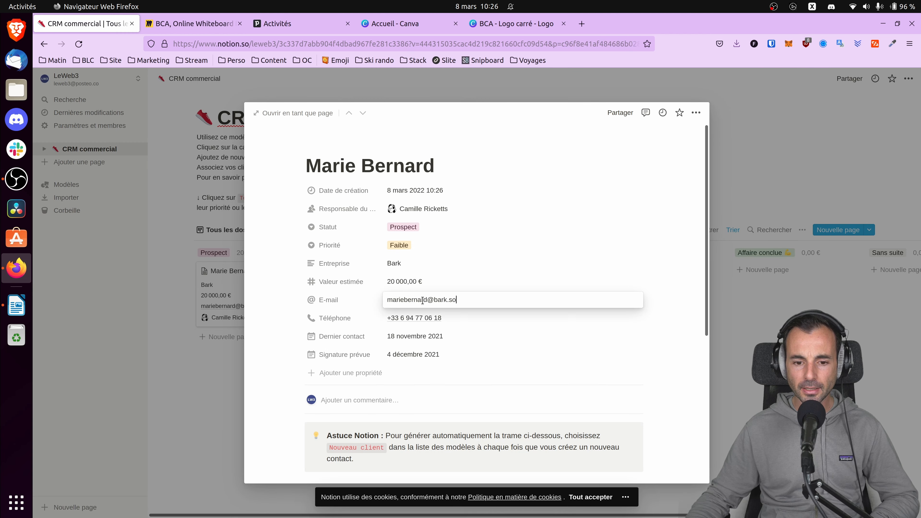
{"action": "key", "text": "Return"}
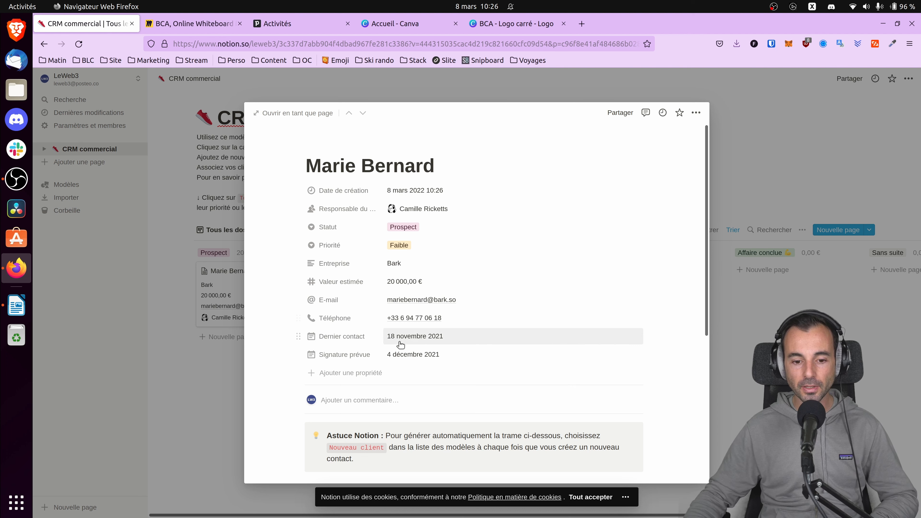
{"action": "left_click", "coordinate": [409, 341]}
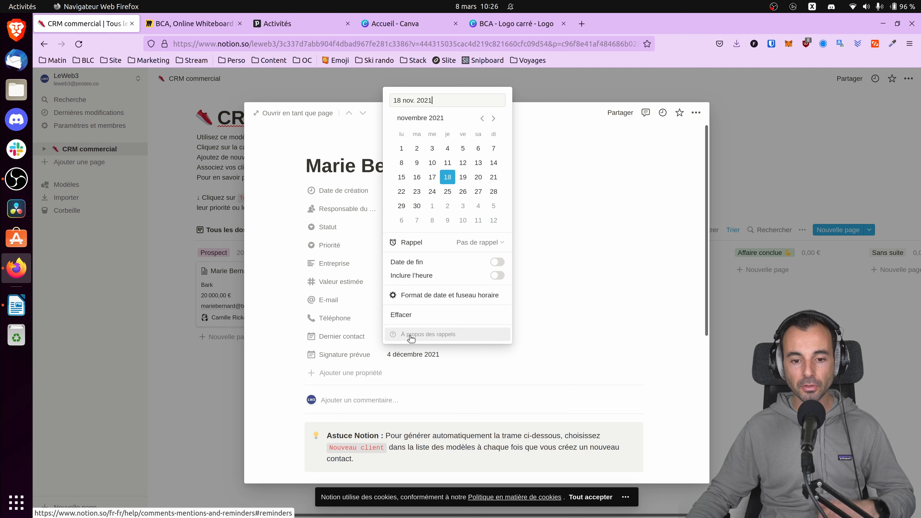
{"action": "left_click", "coordinate": [250, 315]}
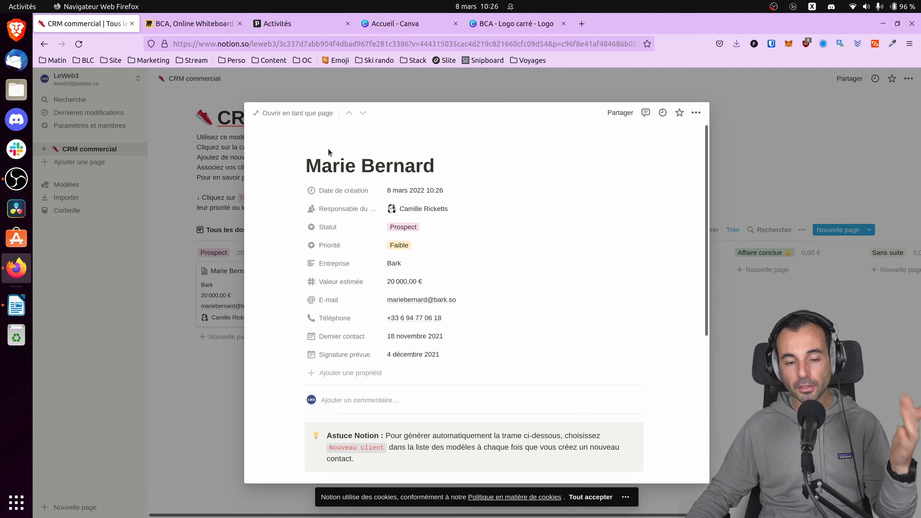
{"action": "scroll", "coordinate": [522, 292], "scroll_direction": "down", "scroll_amount": 6}
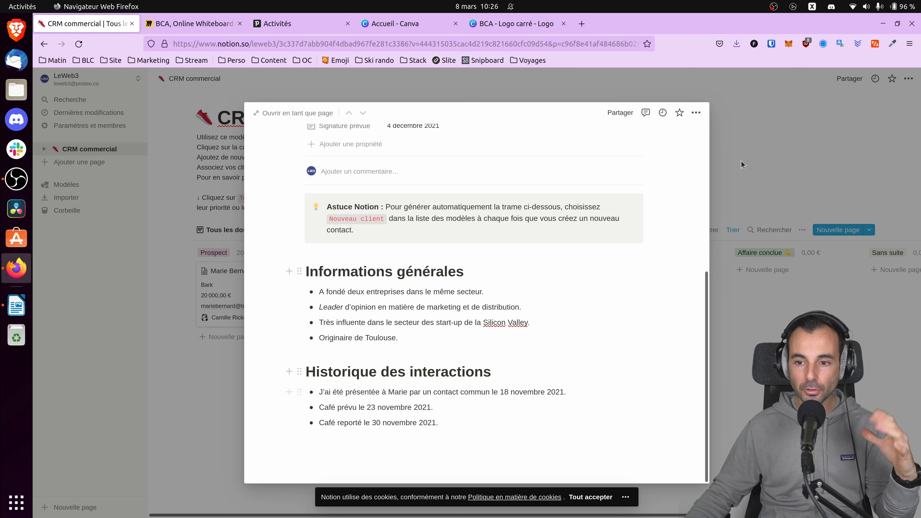
{"action": "left_click", "coordinate": [792, 185]}
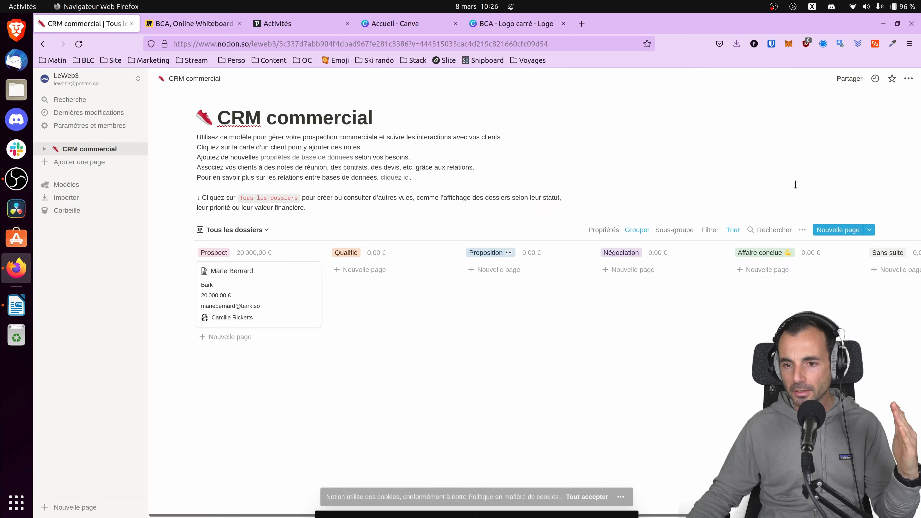
Switch to Pipedrive, open the deal "Offre Moulinsart - La licorne" and review its details and history.
{"action": "left_click", "coordinate": [280, 25]}
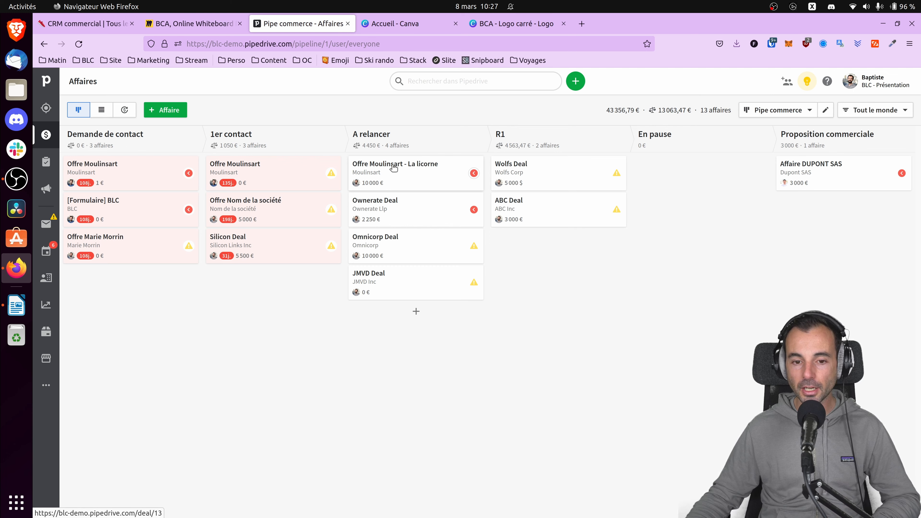
{"action": "left_click", "coordinate": [393, 173]}
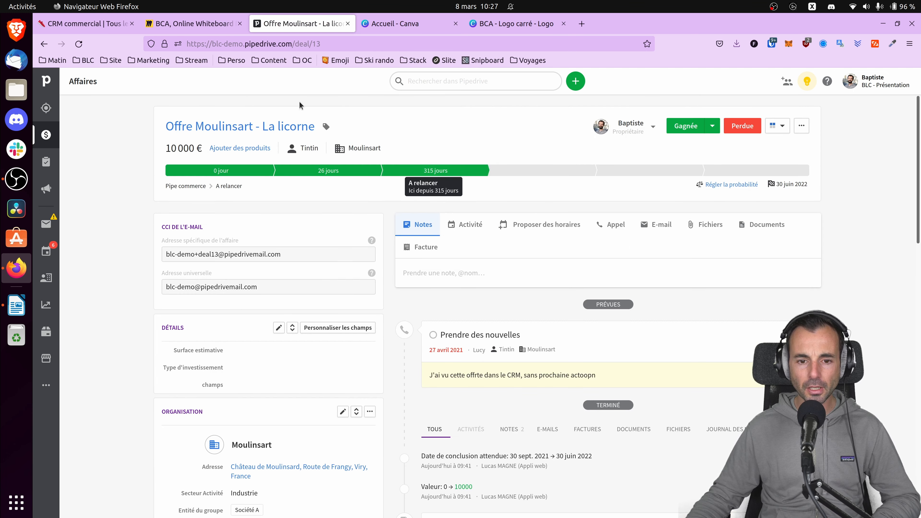
{"action": "scroll", "coordinate": [544, 258], "scroll_direction": "down", "scroll_amount": 7}
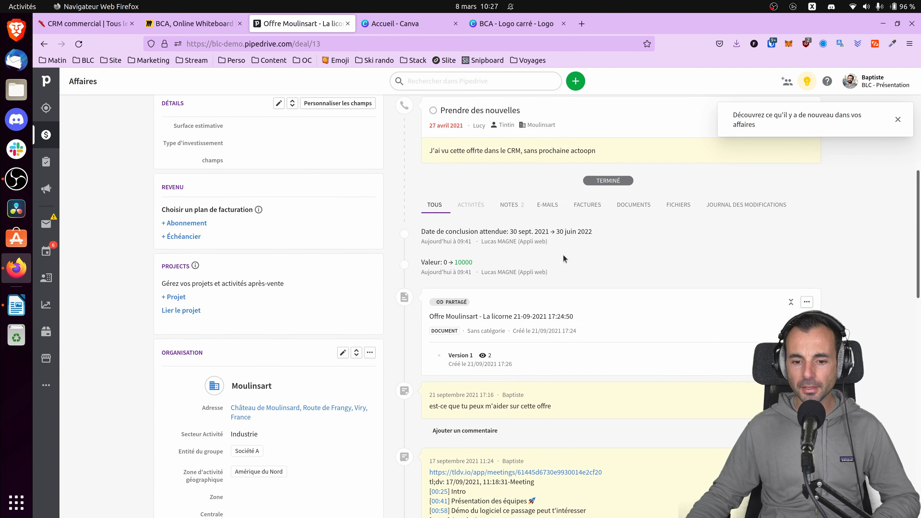
{"action": "scroll", "coordinate": [344, 284], "scroll_direction": "down", "scroll_amount": 2}
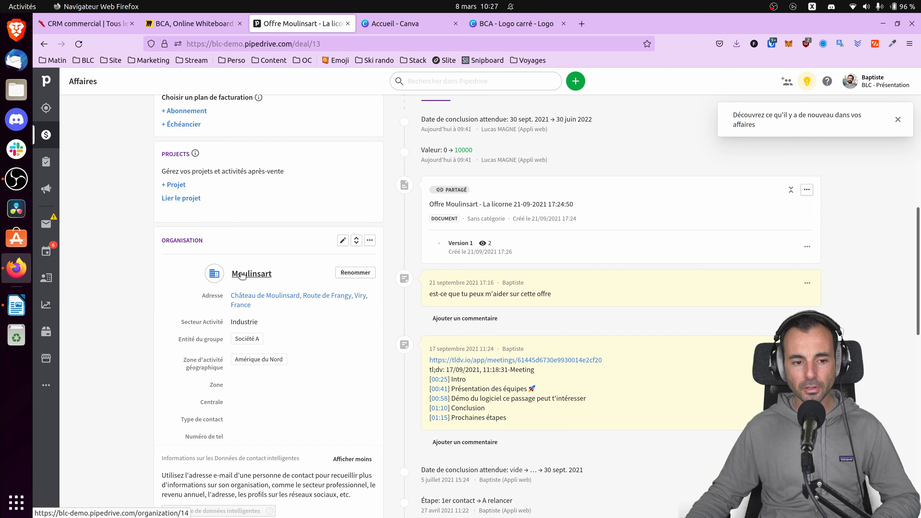
Open the deal's organisation, Moulinsart, and review its linked people, open deals and activities.
{"action": "mouse_move", "coordinate": [243, 276]}
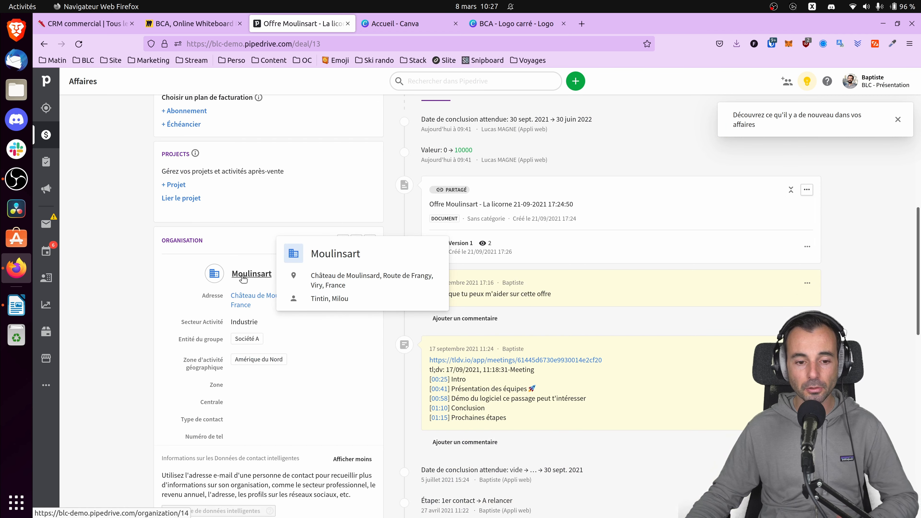
{"action": "left_click", "coordinate": [242, 277]}
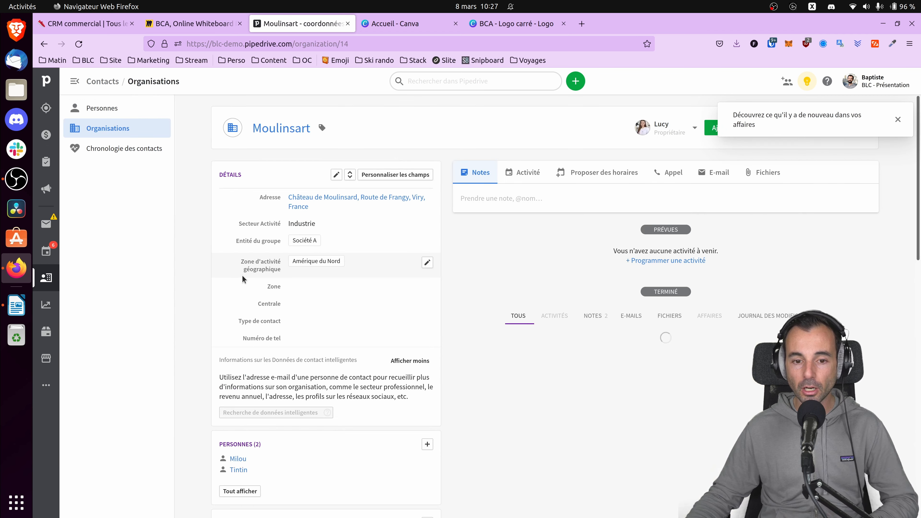
{"action": "scroll", "coordinate": [399, 301], "scroll_direction": "down", "scroll_amount": 15}
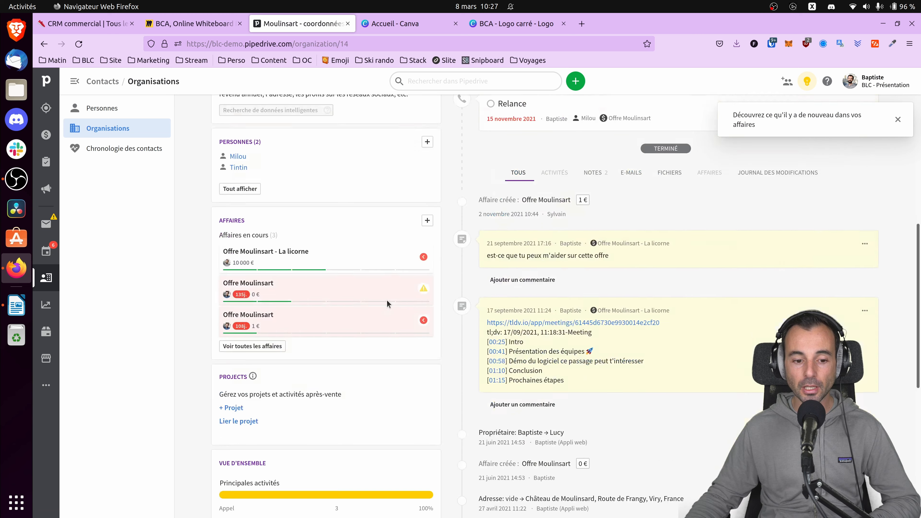
{"action": "scroll", "coordinate": [318, 329], "scroll_direction": "up", "scroll_amount": 7}
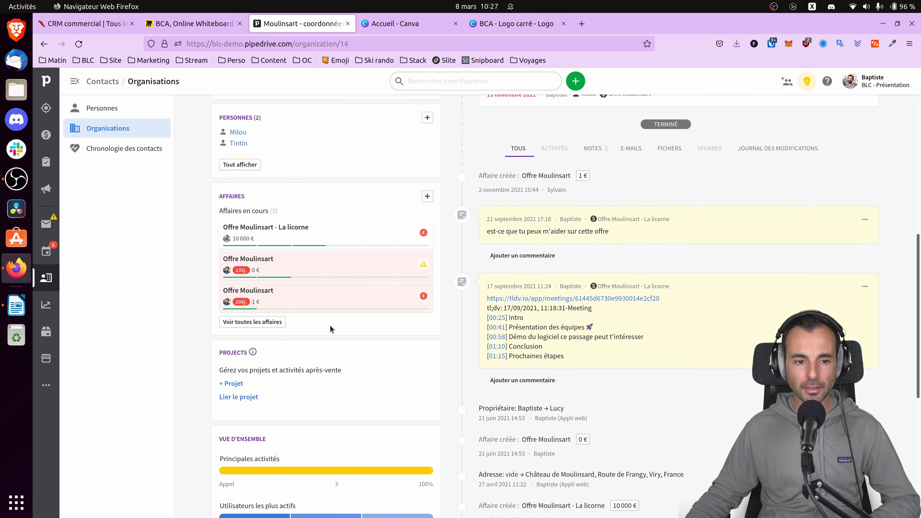
{"action": "scroll", "coordinate": [316, 331], "scroll_direction": "up", "scroll_amount": 7}
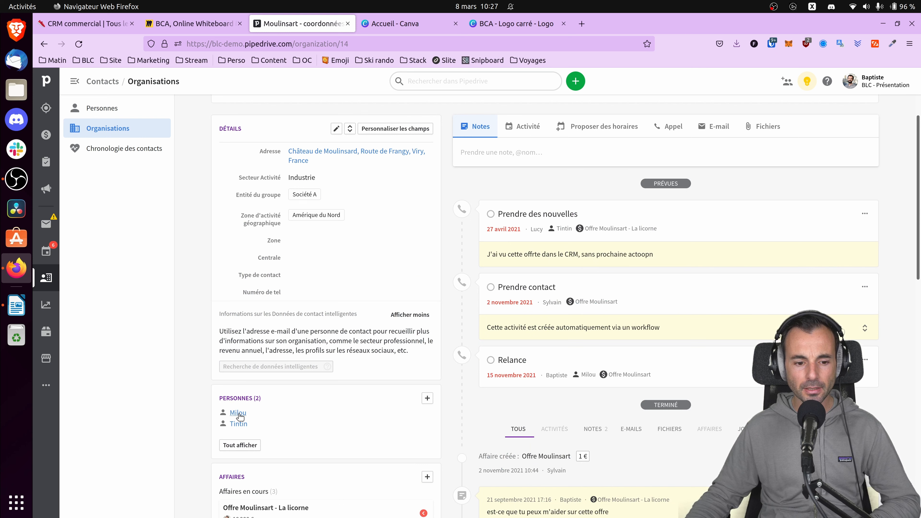
Open the second person linked to Moulinsart, then view and close the "Prendre des nouvelles" activity.
{"action": "mouse_move", "coordinate": [239, 415]}
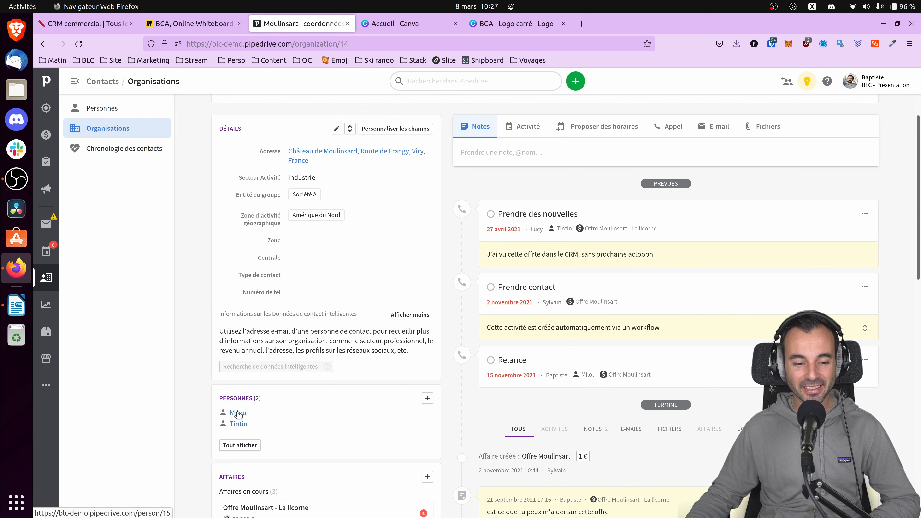
{"action": "left_click", "coordinate": [236, 423]}
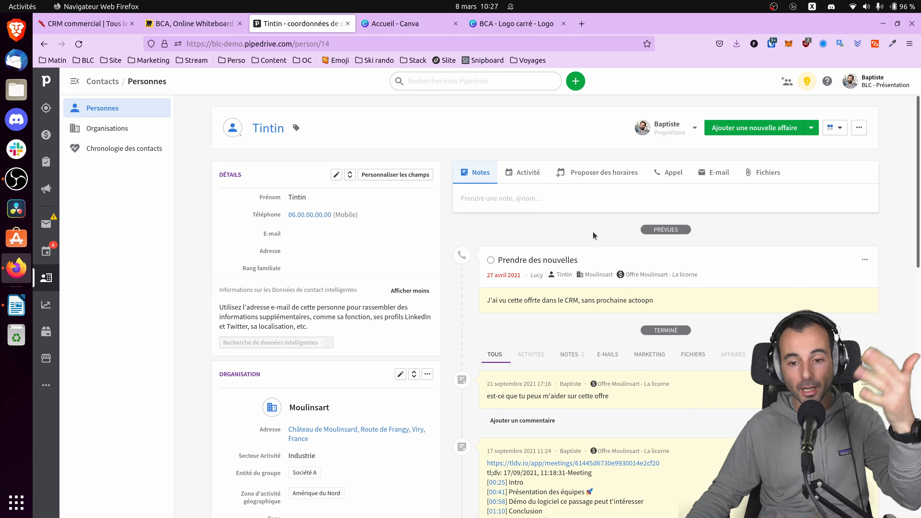
{"action": "left_click", "coordinate": [562, 259]}
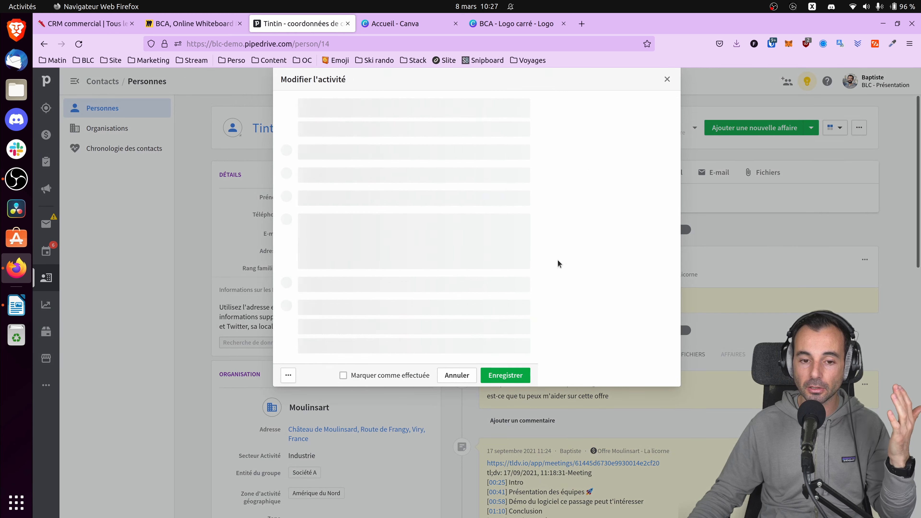
{"action": "left_click", "coordinate": [666, 79]}
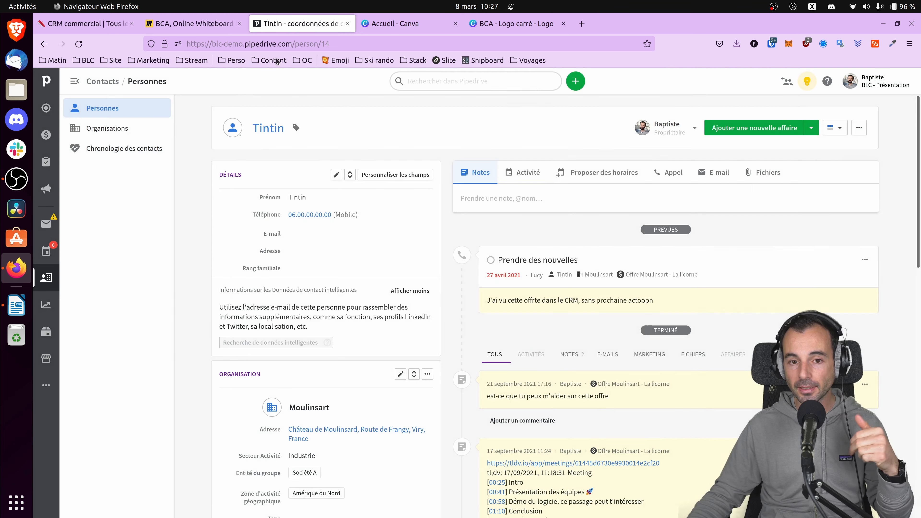
Return to the Notion CRM commercial board, examine the Prospect card's e-mail property and close the card.
{"action": "left_click", "coordinate": [72, 26]}
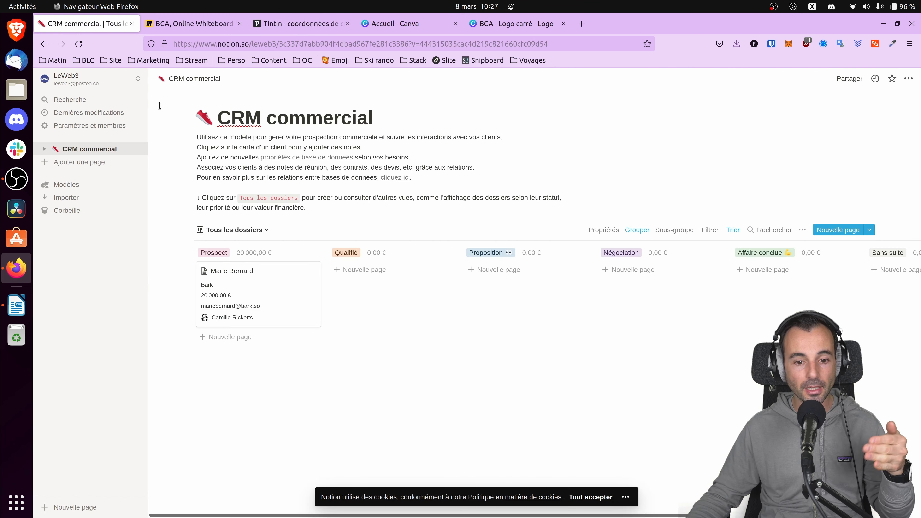
{"action": "left_click", "coordinate": [241, 277]}
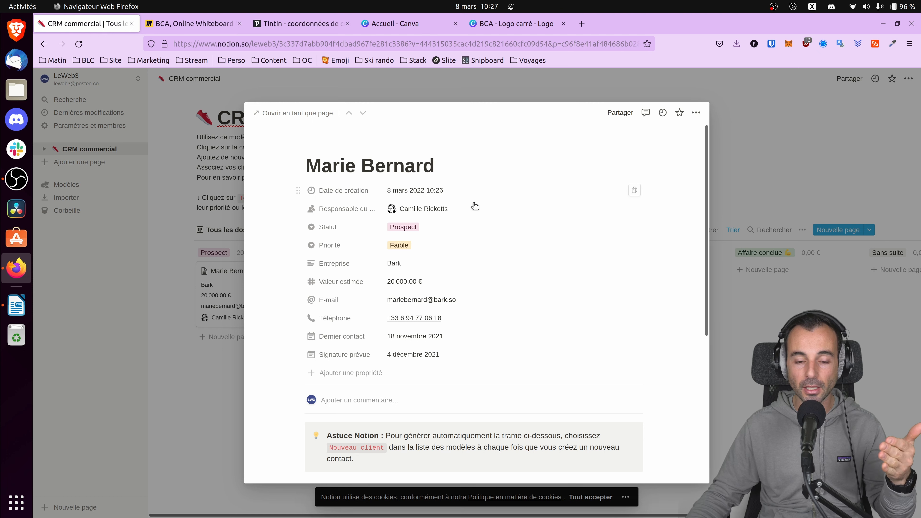
{"action": "left_click", "coordinate": [402, 301]}
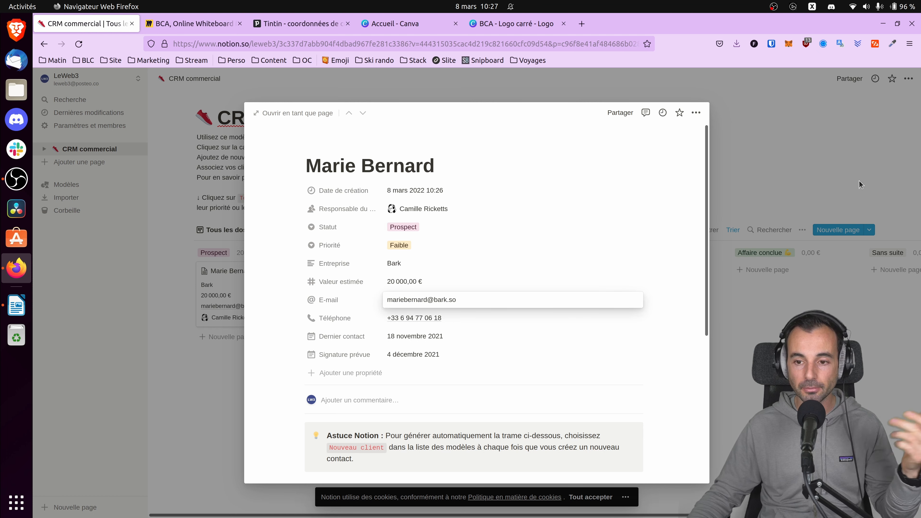
{"action": "key", "text": "Escape"}
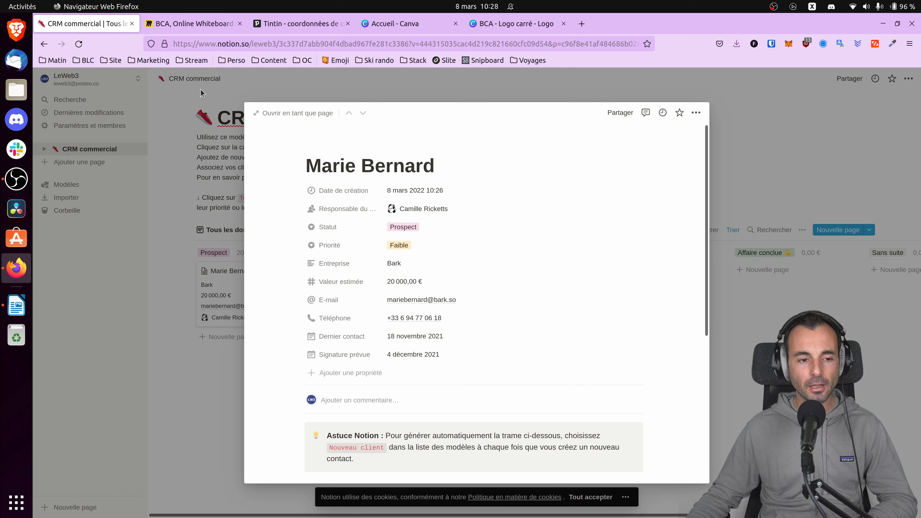
{"action": "left_click", "coordinate": [211, 83]}
Switch to Pipedrive and view the deals pipeline, the activities calendar and the list of contact persons.
{"action": "left_click", "coordinate": [278, 28]}
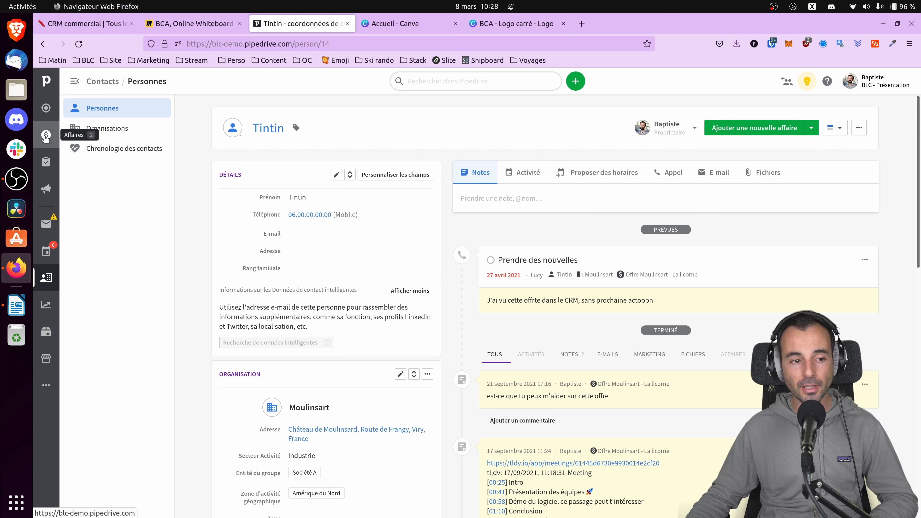
{"action": "left_click", "coordinate": [46, 136]}
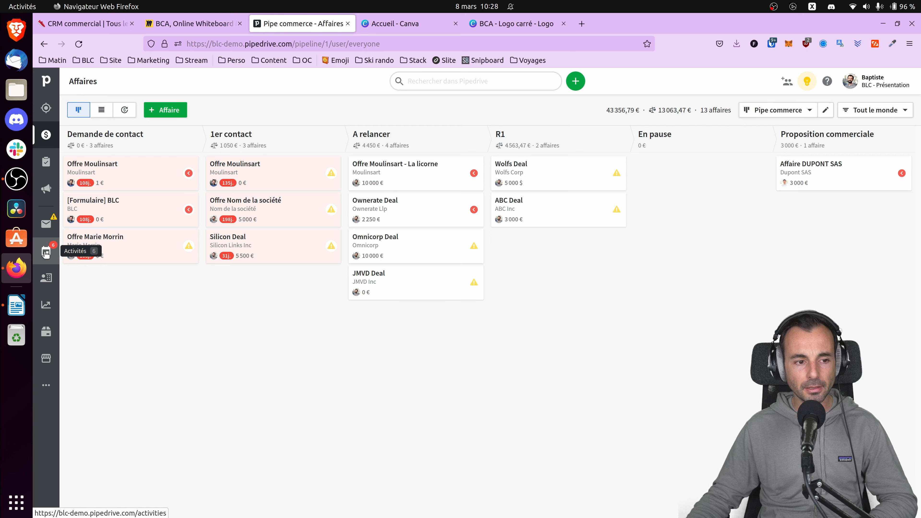
{"action": "left_click", "coordinate": [57, 245]}
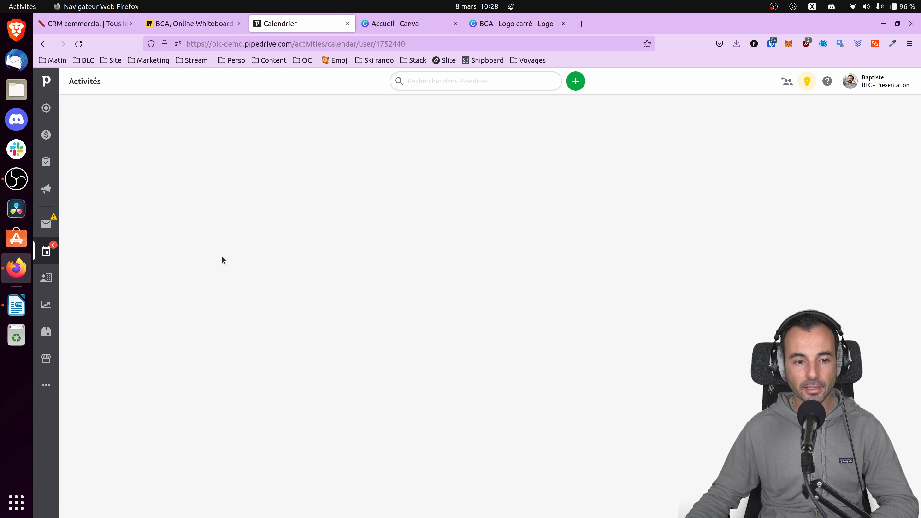
{"action": "left_click", "coordinate": [46, 277]}
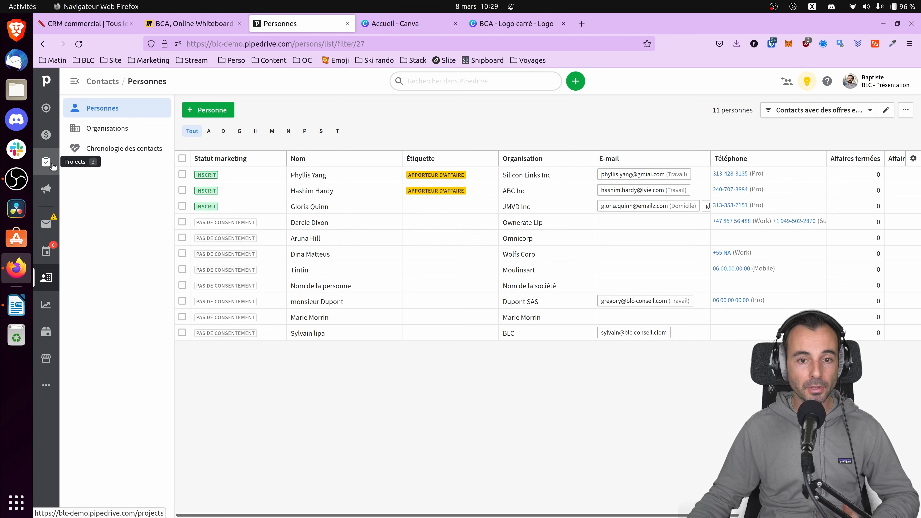
Switch to the Miro board and replace the blue shape's placeholder text with "Sociétés".
{"action": "left_click", "coordinate": [194, 24]}
{"action": "left_click", "coordinate": [227, 210]}
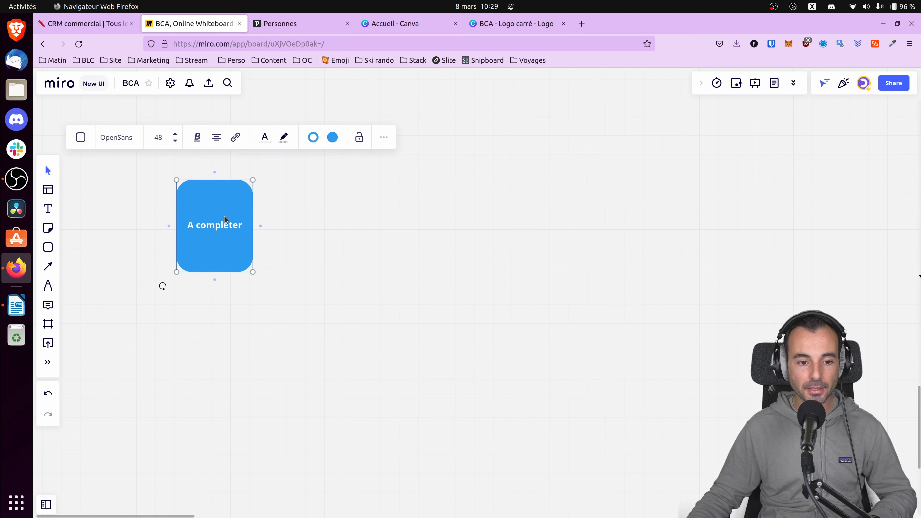
{"action": "double_click", "coordinate": [228, 222]}
{"action": "triple_click", "coordinate": [227, 220]}
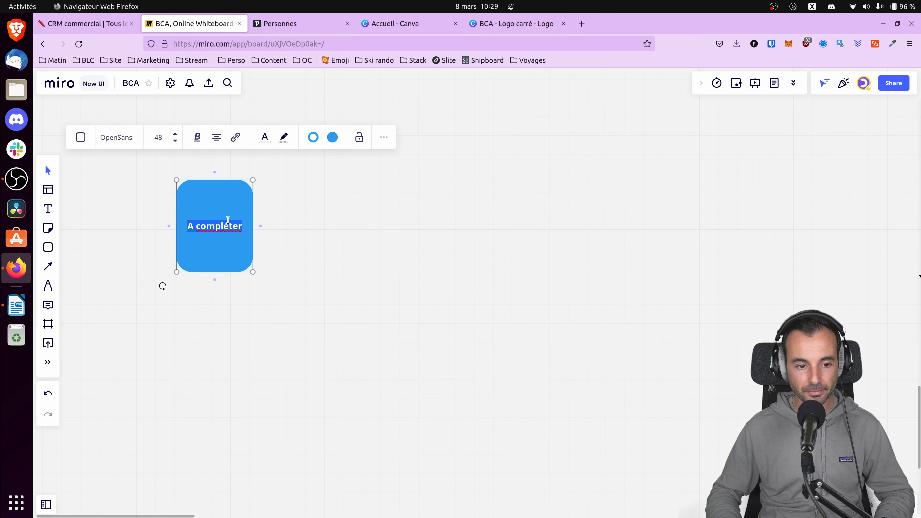
{"action": "type", "text": "Sociétés"}
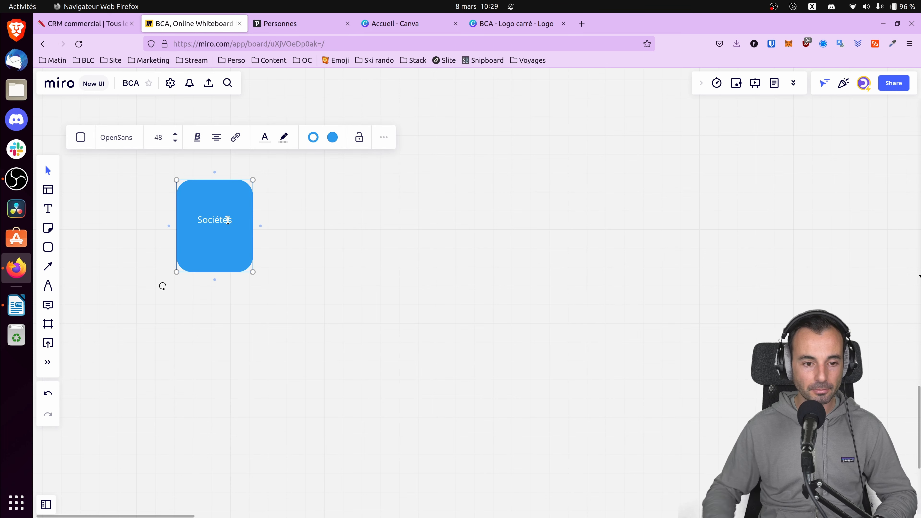
{"action": "key", "text": "Escape"}
Duplicate the Sociétés shape, place the copy to its right and label it "Contacts".
{"action": "left_click", "coordinate": [240, 202]}
{"action": "key", "text": "ctrl+c"}
{"action": "key", "text": "ctrl+v"}
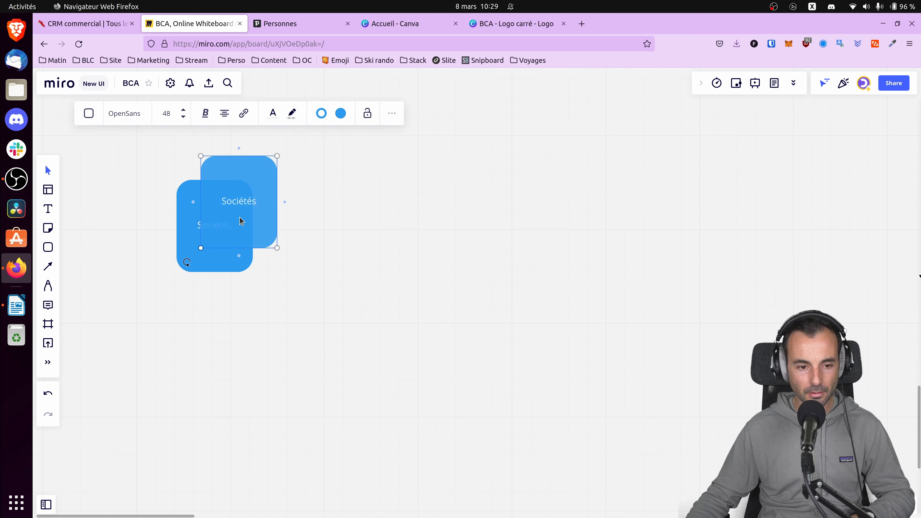
{"action": "left_click_drag", "start_coordinate": [246, 188], "coordinate": [387, 204]}
{"action": "type", "text": "Contacts"}
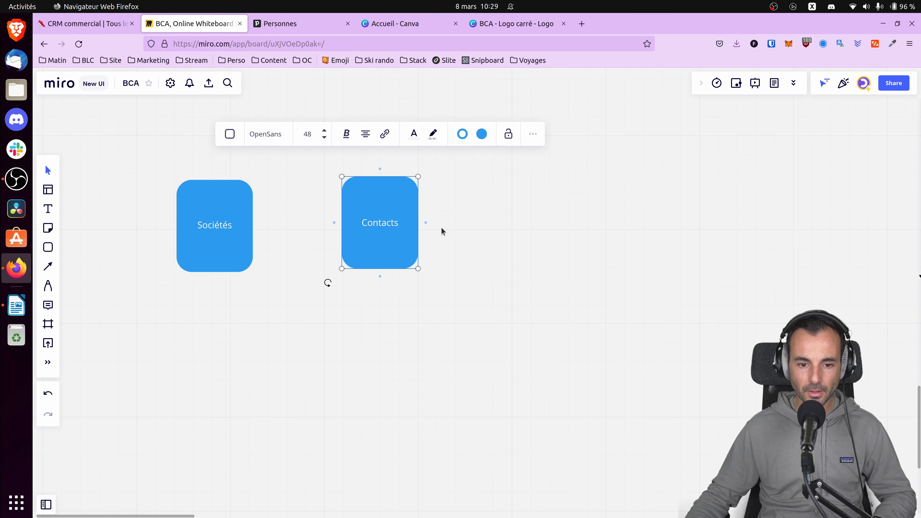
{"action": "key", "text": "Escape"}
Duplicate the Contacts shape, place the copy below and between the two existing shapes, and label it "Affaire".
{"action": "left_click", "coordinate": [362, 251]}
{"action": "key", "text": "ctrl+c"}
{"action": "key", "text": "ctrl+v"}
{"action": "left_click_drag", "start_coordinate": [370, 250], "coordinate": [299, 360]}
{"action": "double_click", "coordinate": [298, 362]}
{"action": "type", "text": "Affaire"}
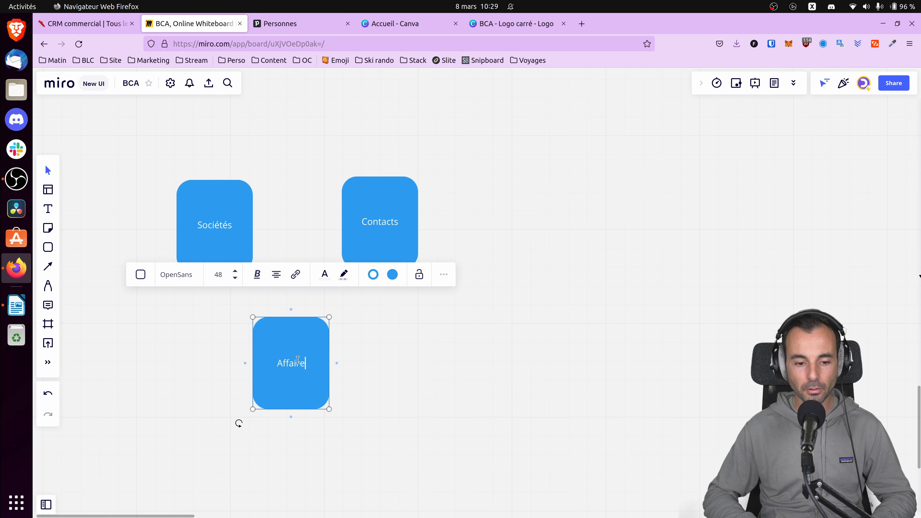
{"action": "key", "text": "Return"}
{"action": "left_click", "coordinate": [350, 359]}
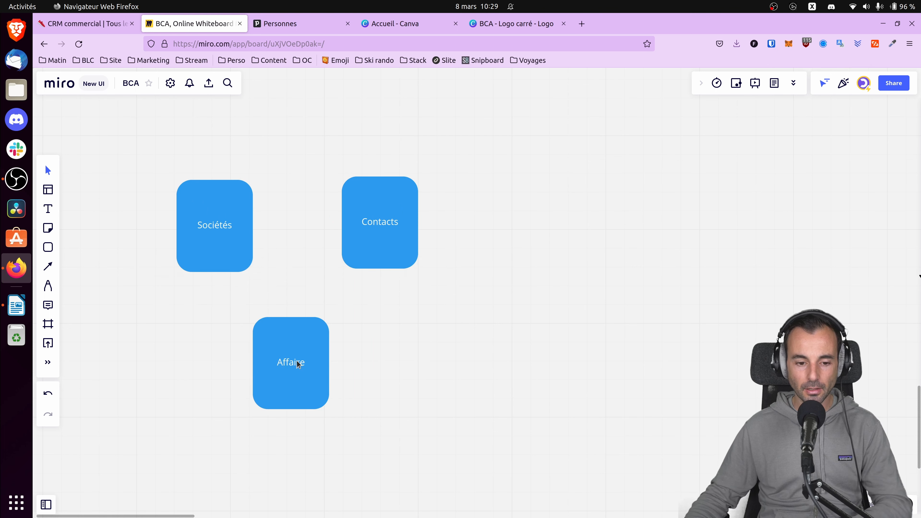
Duplicate the Affaire shape, place the copy to its right and label it "Activités".
{"action": "left_click", "coordinate": [297, 359]}
{"action": "key", "text": "ctrl+c"}
{"action": "key", "text": "ctrl+v"}
{"action": "left_click_drag", "start_coordinate": [315, 367], "coordinate": [461, 372]}
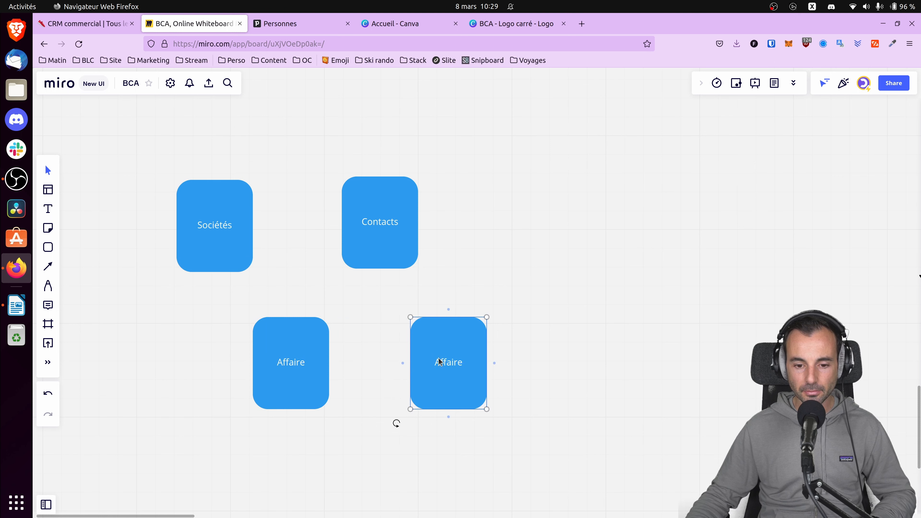
{"action": "double_click", "coordinate": [439, 359]}
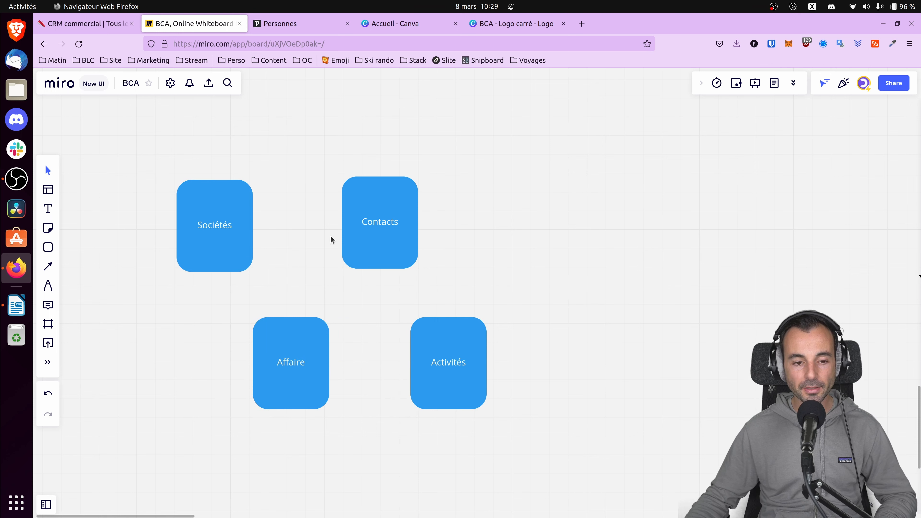
Align the shapes in a two-by-two grid, with Affaire under Sociétés and Activités under Contacts.
{"action": "left_click_drag", "start_coordinate": [368, 221], "coordinate": [369, 223]}
{"action": "left_click_drag", "start_coordinate": [294, 358], "coordinate": [217, 358]}
{"action": "left_click_drag", "start_coordinate": [440, 354], "coordinate": [381, 354]}
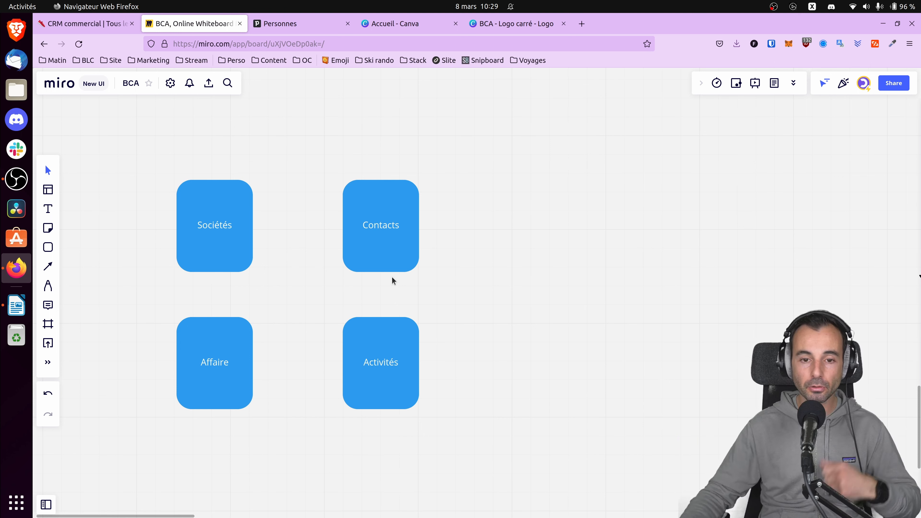
Draw a connector arrow from the Sociétés shape to the Contacts shape.
{"action": "left_click", "coordinate": [240, 231]}
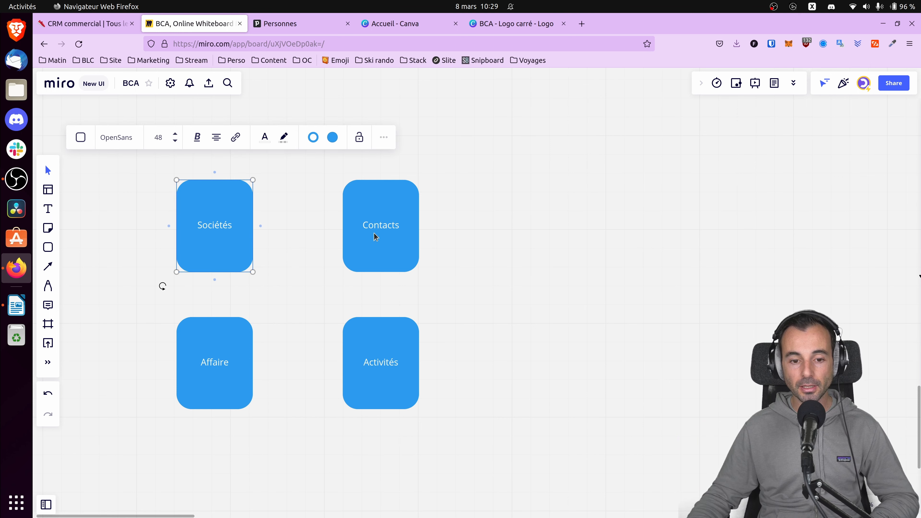
{"action": "left_click", "coordinate": [387, 226]}
{"action": "left_click", "coordinate": [246, 232]}
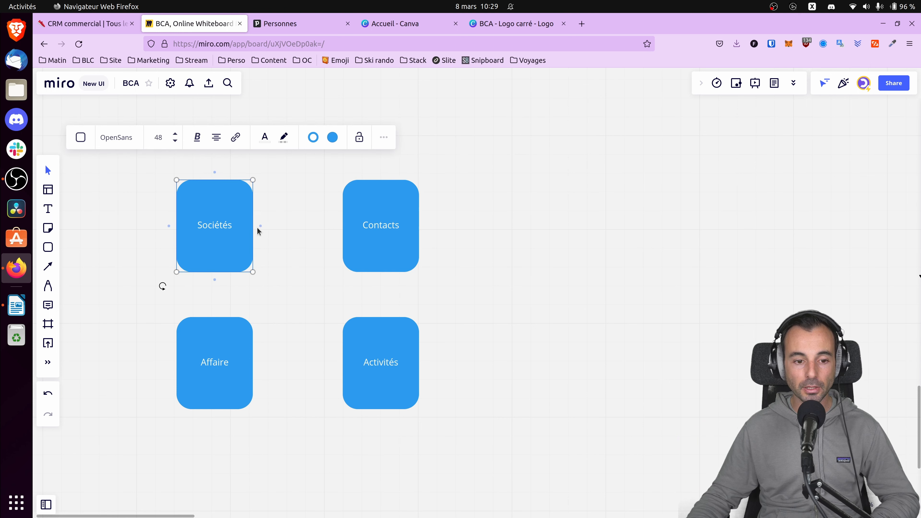
{"action": "left_click_drag", "start_coordinate": [262, 226], "coordinate": [343, 227]}
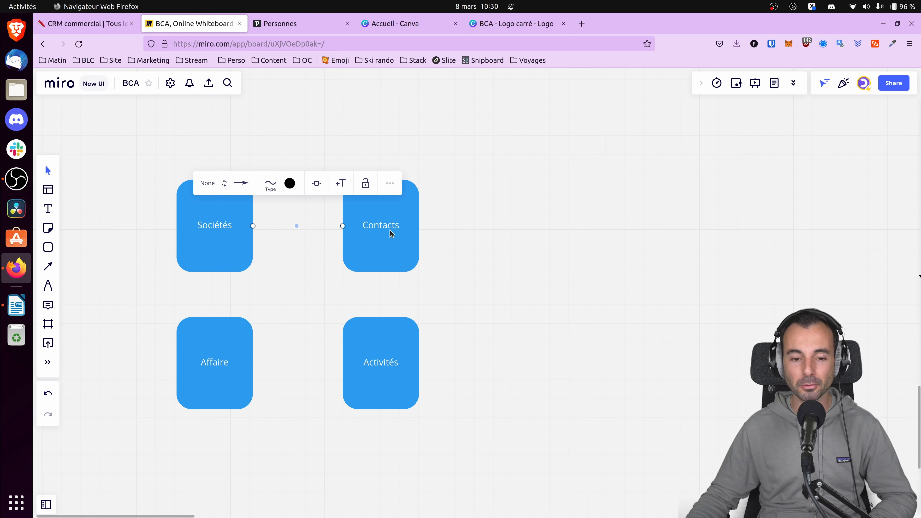
{"action": "left_click", "coordinate": [485, 275]}
Draw connector arrows from the Affaire shape to Activités and from Affaire up to Sociétés.
{"action": "left_click", "coordinate": [232, 363]}
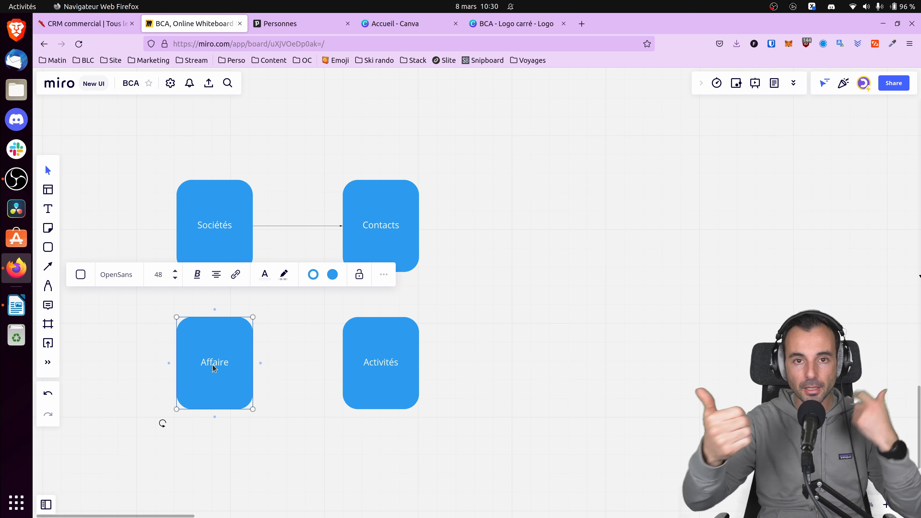
{"action": "left_click_drag", "start_coordinate": [265, 365], "coordinate": [346, 364]}
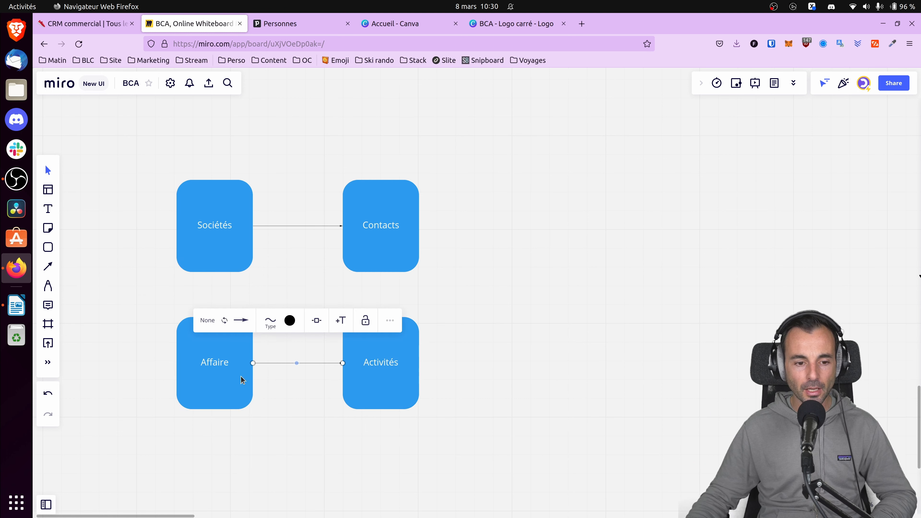
{"action": "left_click", "coordinate": [223, 345]}
{"action": "left_click_drag", "start_coordinate": [215, 310], "coordinate": [216, 277]}
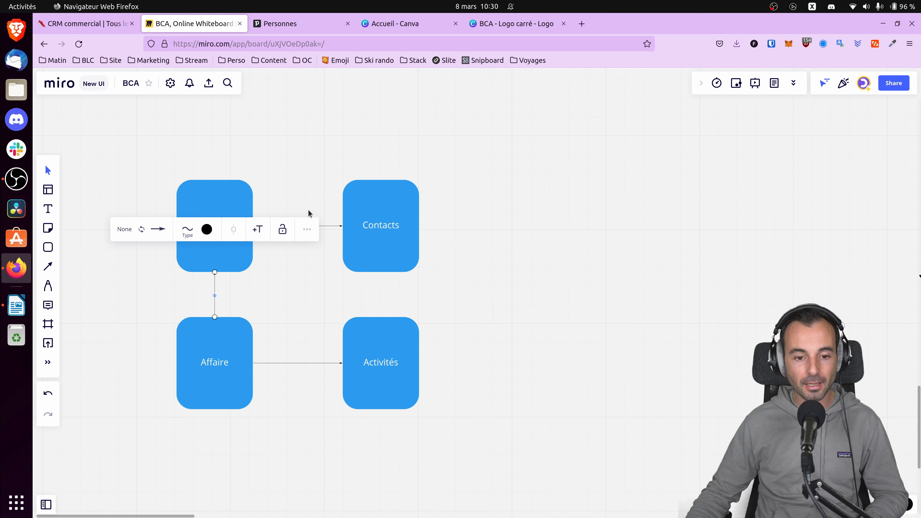
{"action": "left_click", "coordinate": [162, 356]}
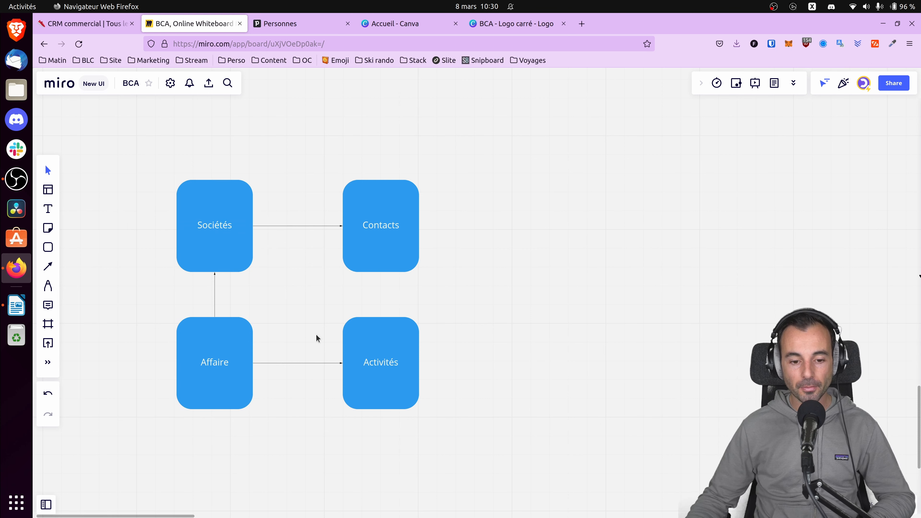
Spread out the diagram by moving Activités lower and shifting Sociétés and Contacts left, keeping those two level.
{"action": "left_click_drag", "start_coordinate": [379, 383], "coordinate": [343, 464]}
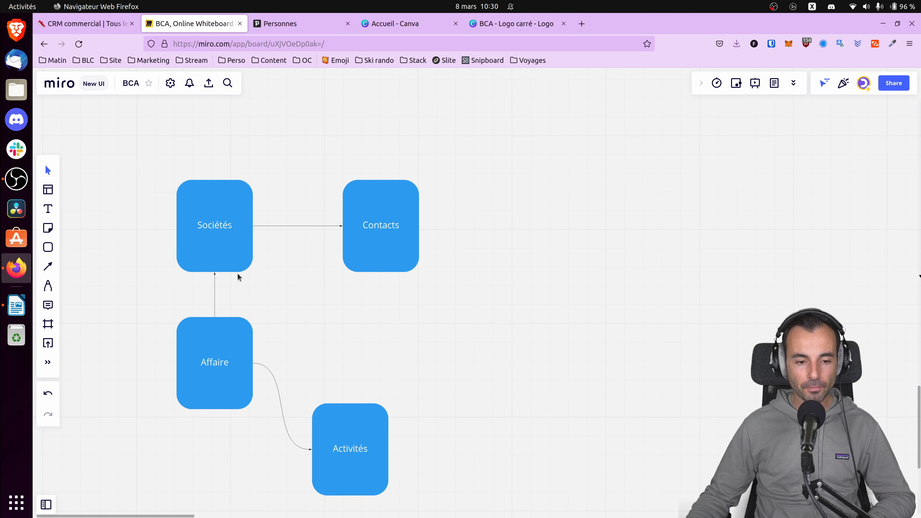
{"action": "left_click_drag", "start_coordinate": [219, 238], "coordinate": [162, 230]}
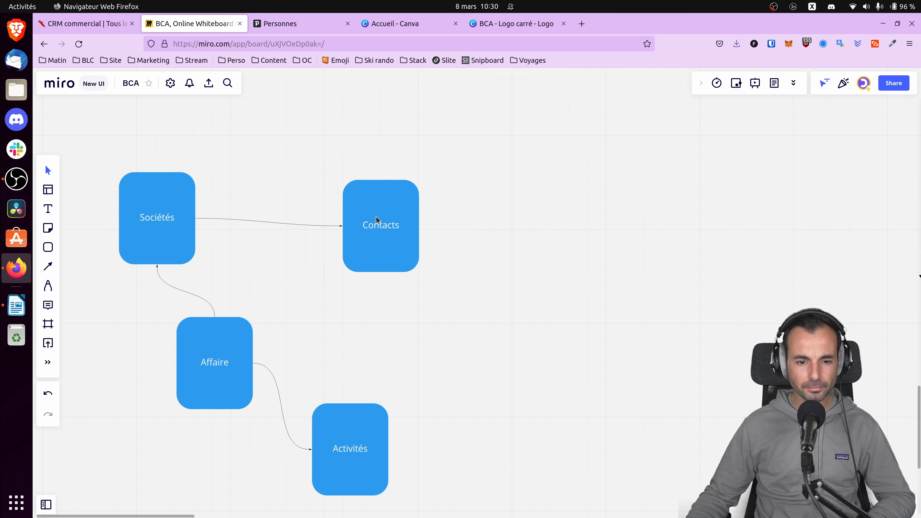
{"action": "left_click_drag", "start_coordinate": [377, 219], "coordinate": [338, 214]}
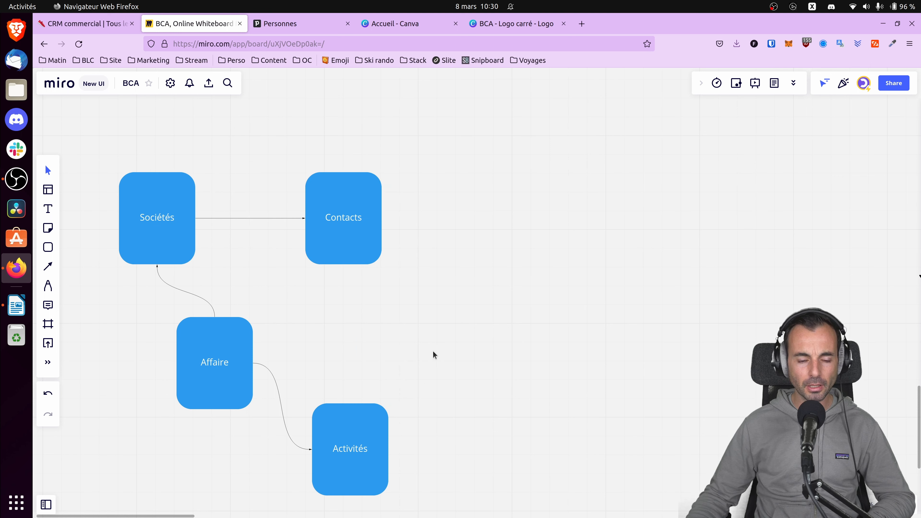
{"action": "left_click_drag", "start_coordinate": [434, 353], "coordinate": [602, 301]}
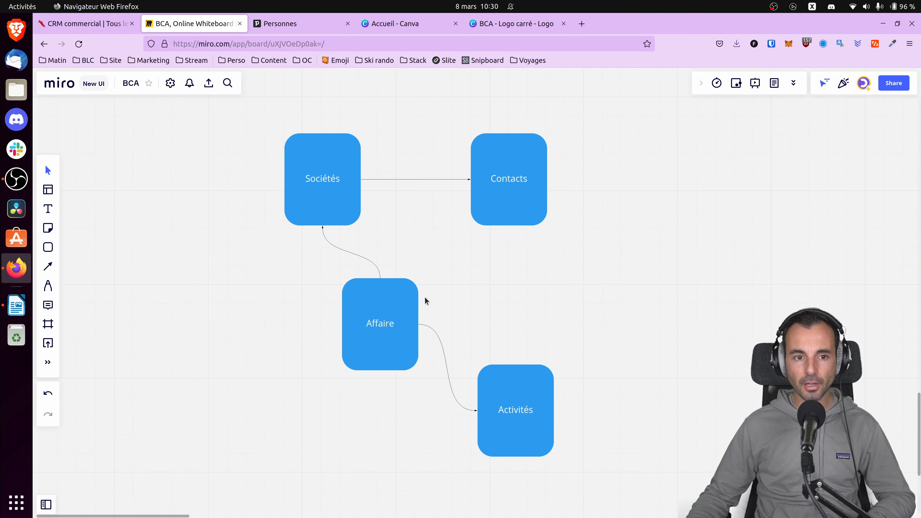
Switch to Notion and create a new empty page titled "CRM en no-code".
{"action": "left_click", "coordinate": [117, 24]}
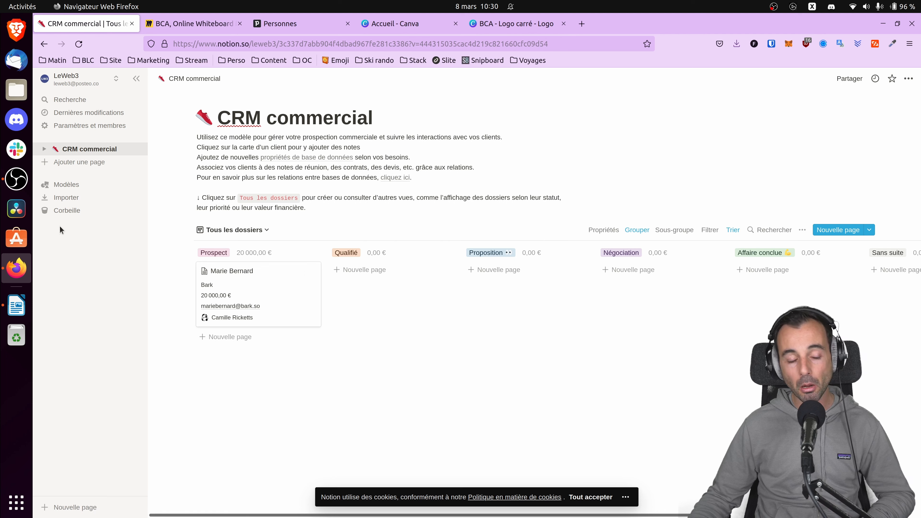
{"action": "left_click", "coordinate": [76, 165]}
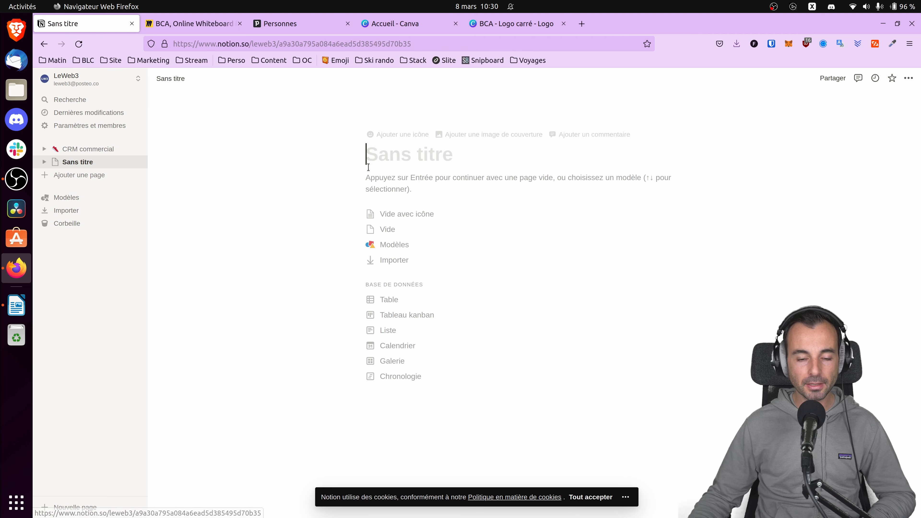
{"action": "type", "text": "CRM e N"}
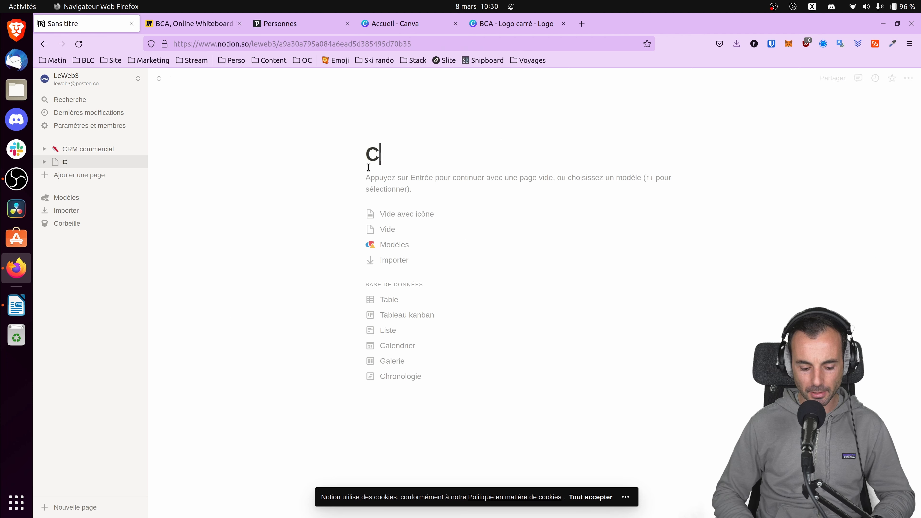
{"action": "key", "text": "BackSpace"}
{"action": "key", "text": "BackSpace"}
{"action": "type", "text": "n no"}
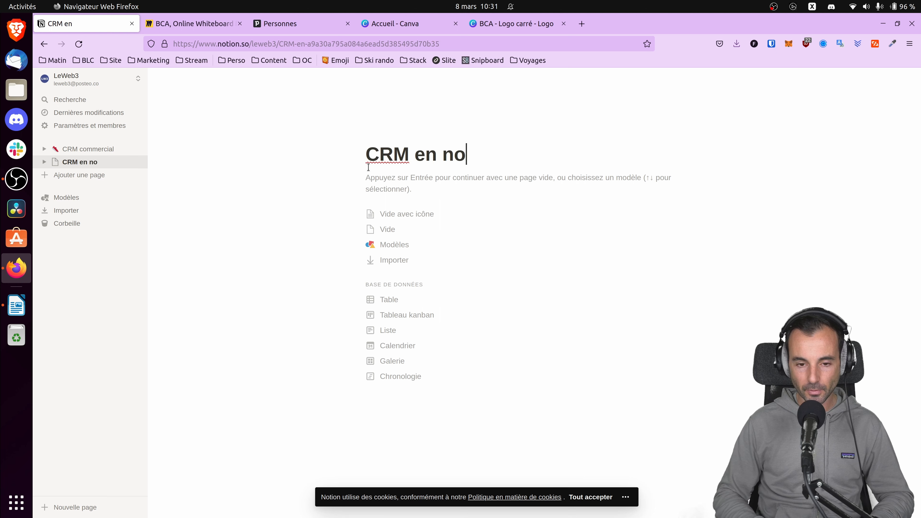
{"action": "type", "text": "*-"}
{"action": "key", "text": "BackSpace"}
{"action": "key", "text": "BackSpace"}
{"action": "type", "text": "-code"}
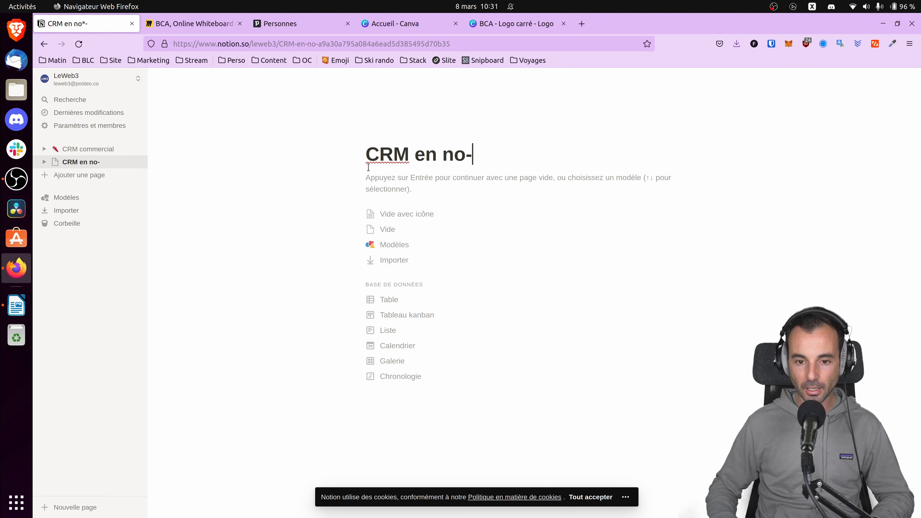
{"action": "key", "text": "Return"}
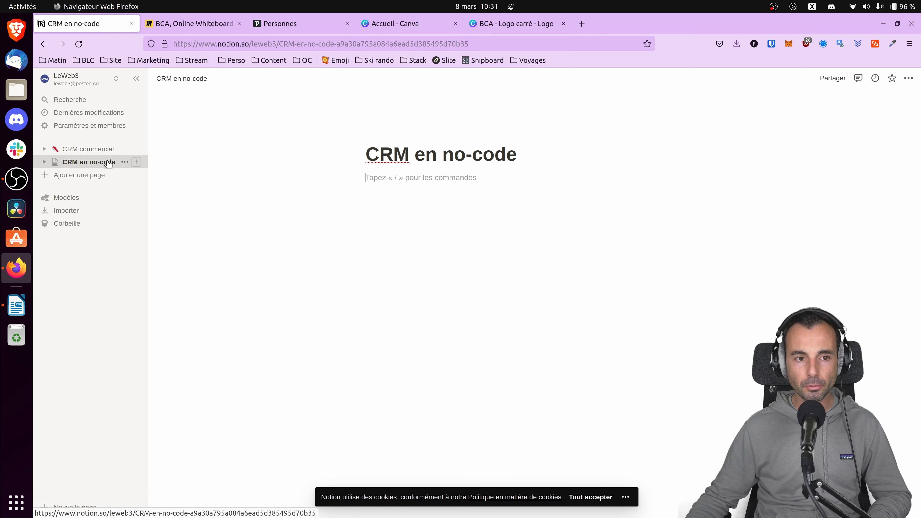
Check the Miro diagram, then add a table database titled "Sociétés" inside Notion's CRM en no-code page.
{"action": "left_click", "coordinate": [192, 24]}
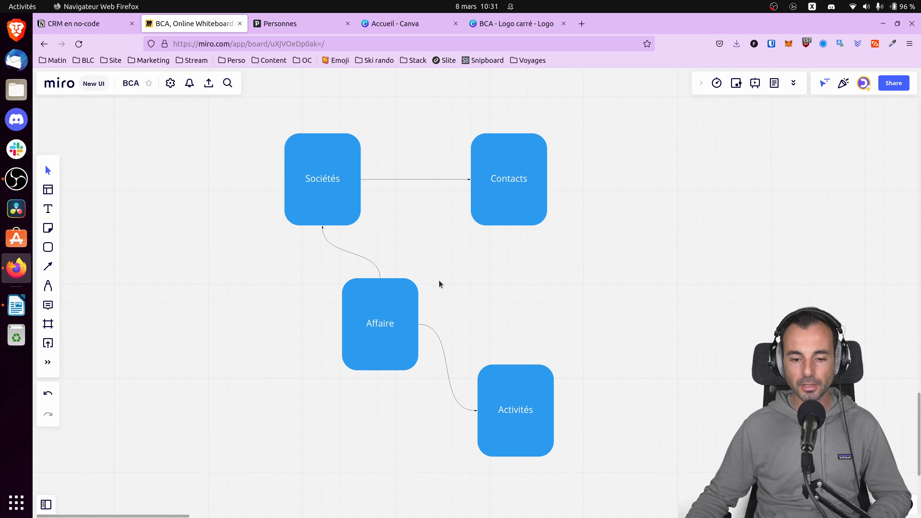
{"action": "left_click", "coordinate": [83, 23]}
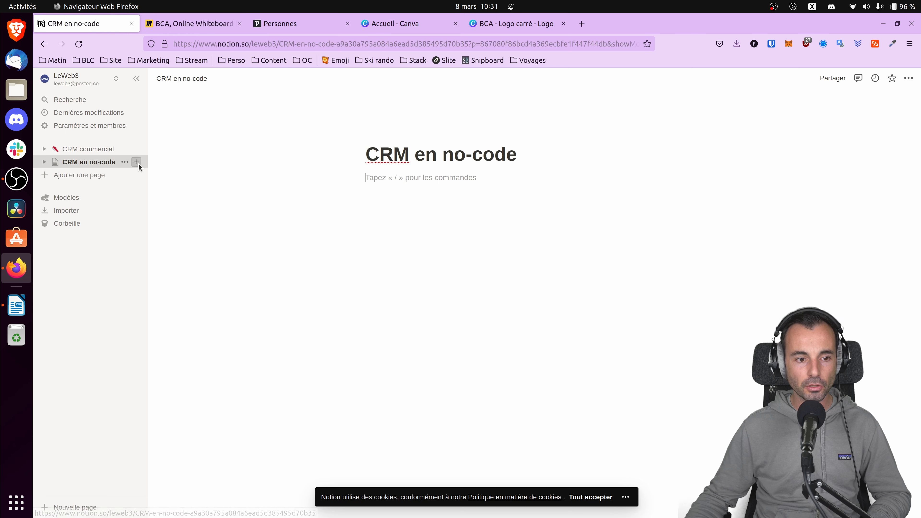
{"action": "left_click", "coordinate": [136, 163]}
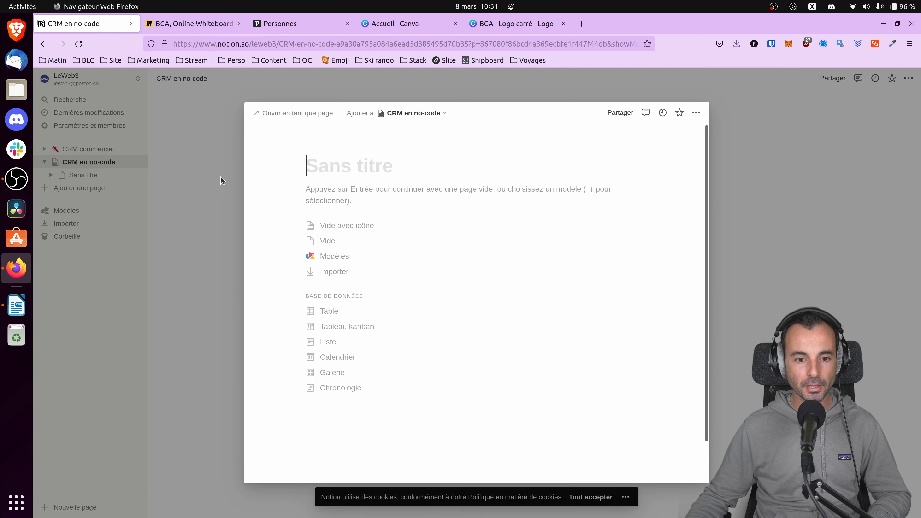
{"action": "left_click", "coordinate": [328, 312]}
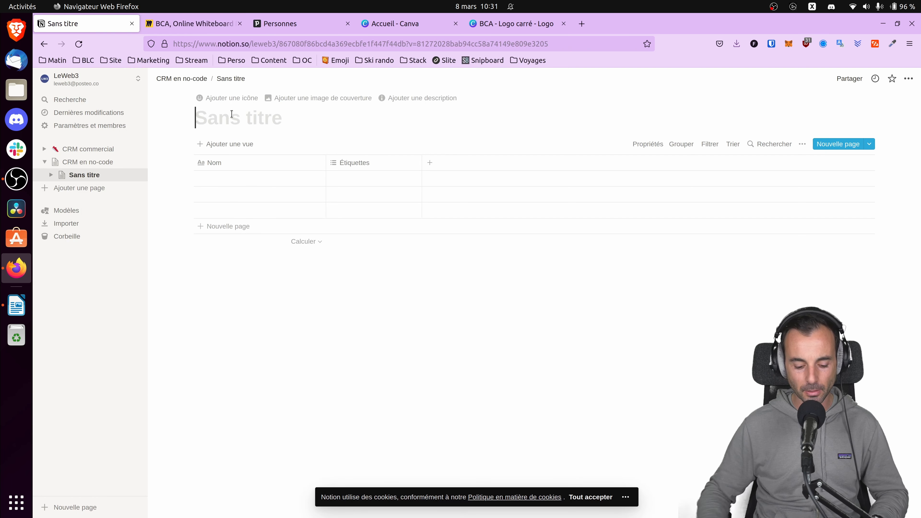
{"action": "type", "text": "Sociétés"}
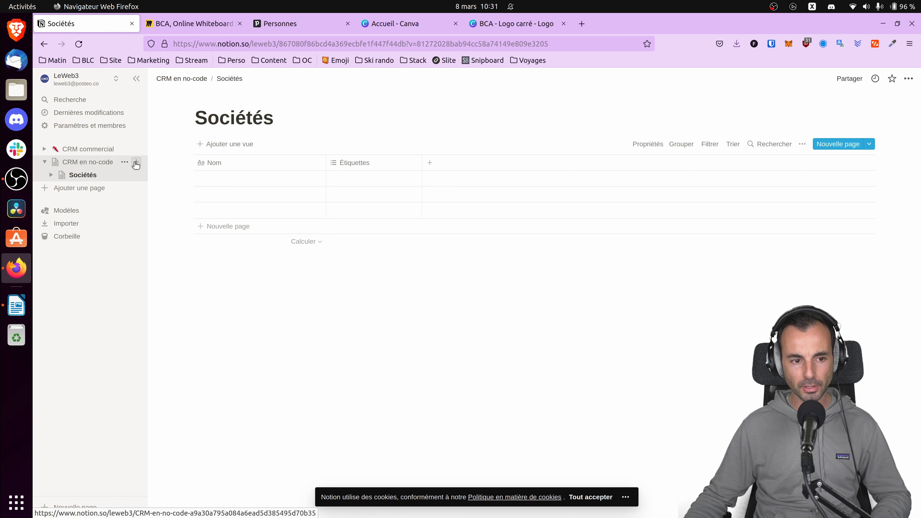
Add a table database titled "Contact" as another subpage of CRM en no-code.
{"action": "left_click", "coordinate": [136, 165]}
{"action": "type", "text": "Contact"}
{"action": "left_click", "coordinate": [324, 312]}
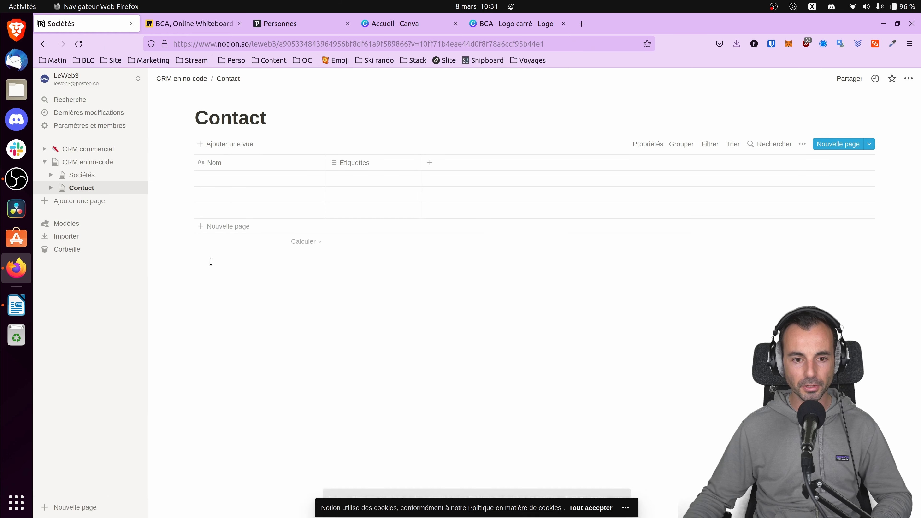
Add a table database titled "Affaire" inside the CRM en no-code page.
{"action": "left_click", "coordinate": [135, 162]}
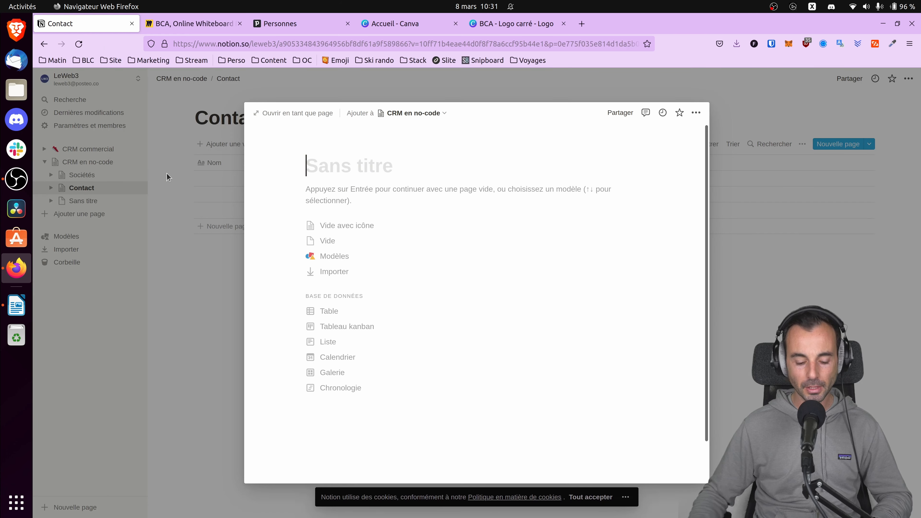
{"action": "type", "text": "O"}
{"action": "key", "text": "BackSpace"}
{"action": "type", "text": "Affai"}
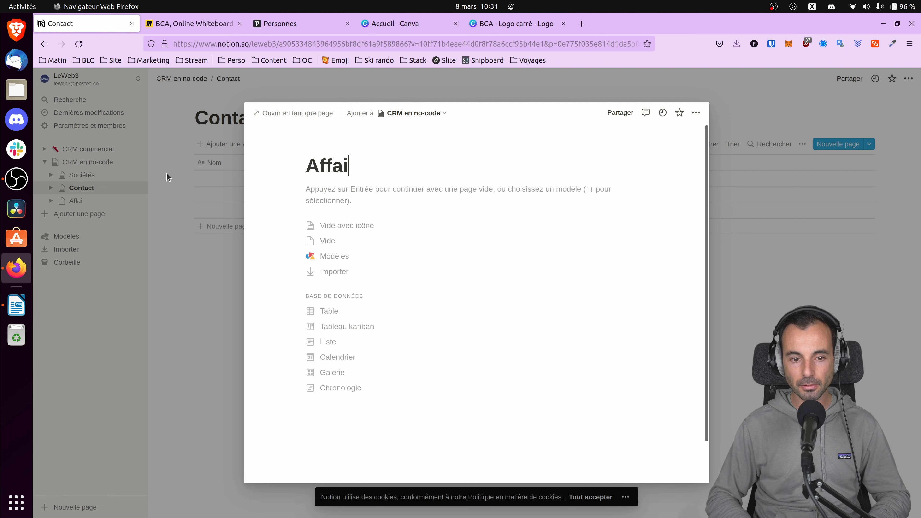
{"action": "type", "text": "re"}
{"action": "left_click", "coordinate": [328, 310]}
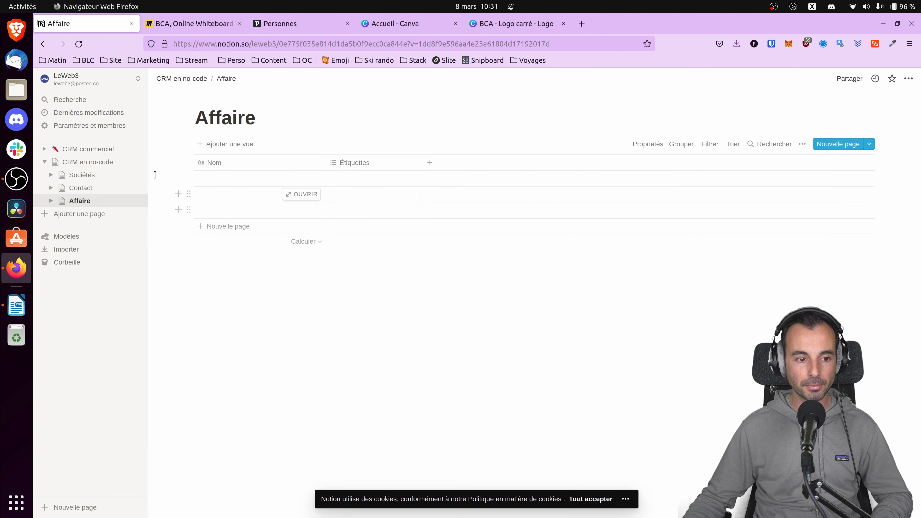
Add a table database titled "Activités" inside the CRM en no-code page.
{"action": "left_click", "coordinate": [134, 162]}
{"action": "type", "text": "Act"}
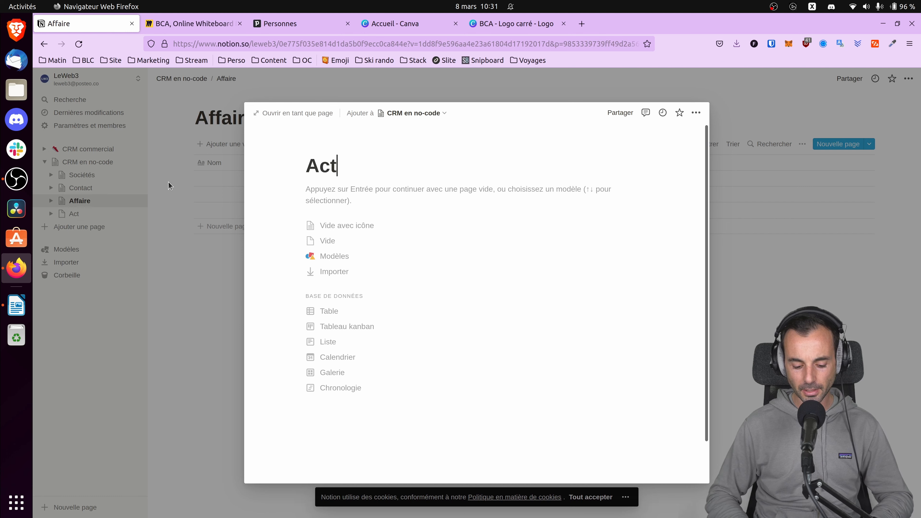
{"action": "type", "text": "ivités"}
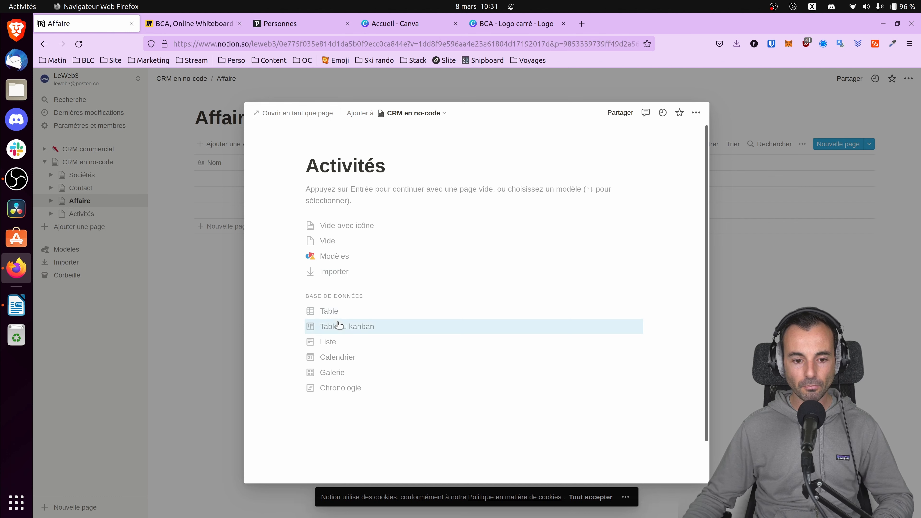
{"action": "left_click", "coordinate": [329, 310]}
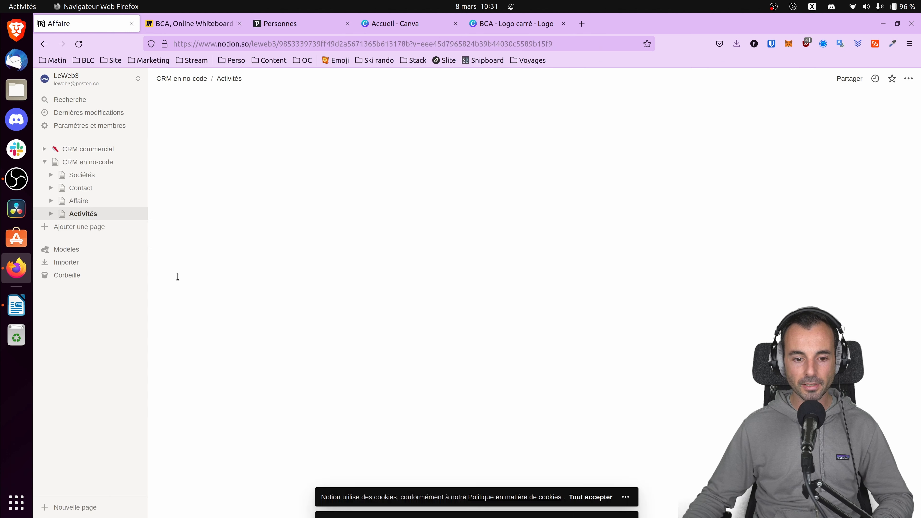
{"action": "left_click", "coordinate": [82, 175]}
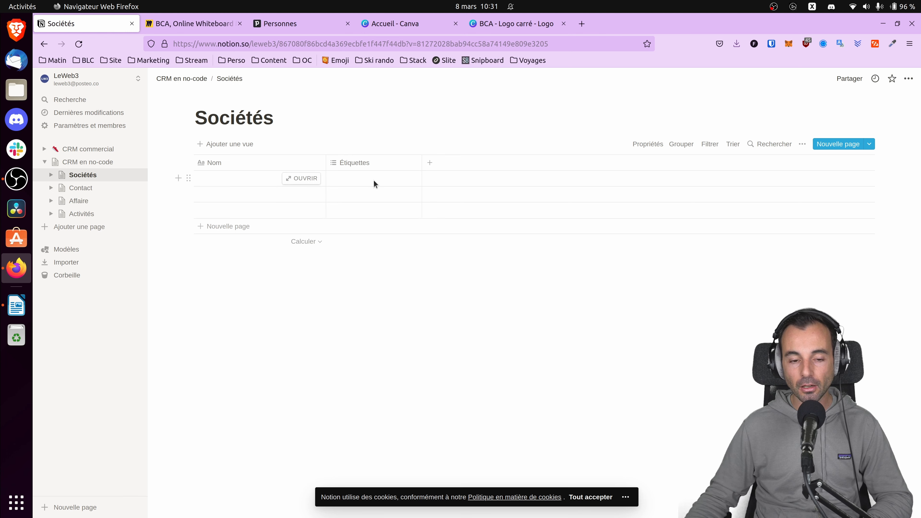
{"action": "left_click", "coordinate": [80, 188]}
{"action": "left_click", "coordinate": [83, 201]}
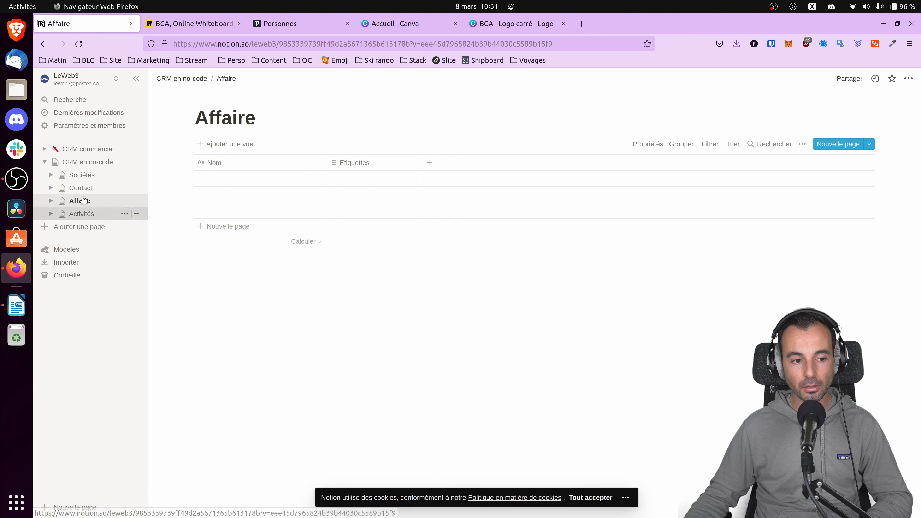
Add a column named "Adresse" with the Texte property type to the Sociétés table.
{"action": "left_click", "coordinate": [83, 175]}
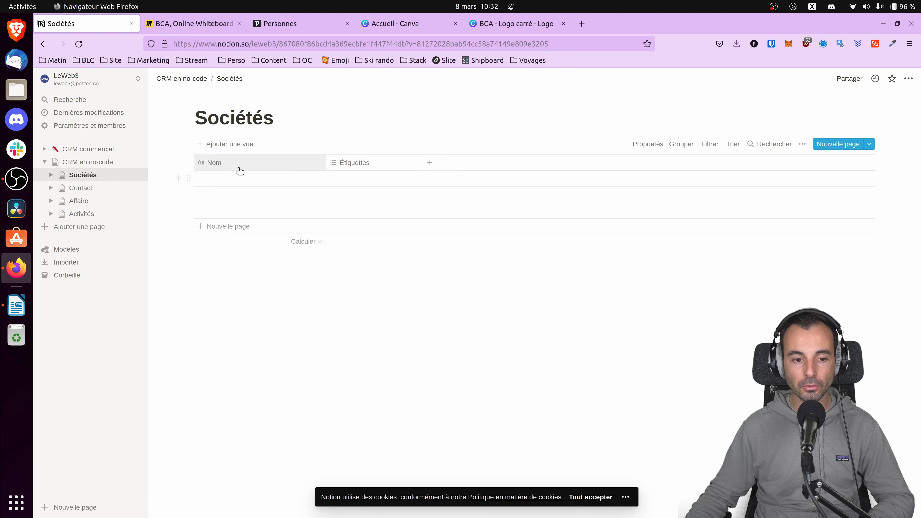
{"action": "left_click", "coordinate": [429, 163]}
{"action": "type", "text": "Adresse"}
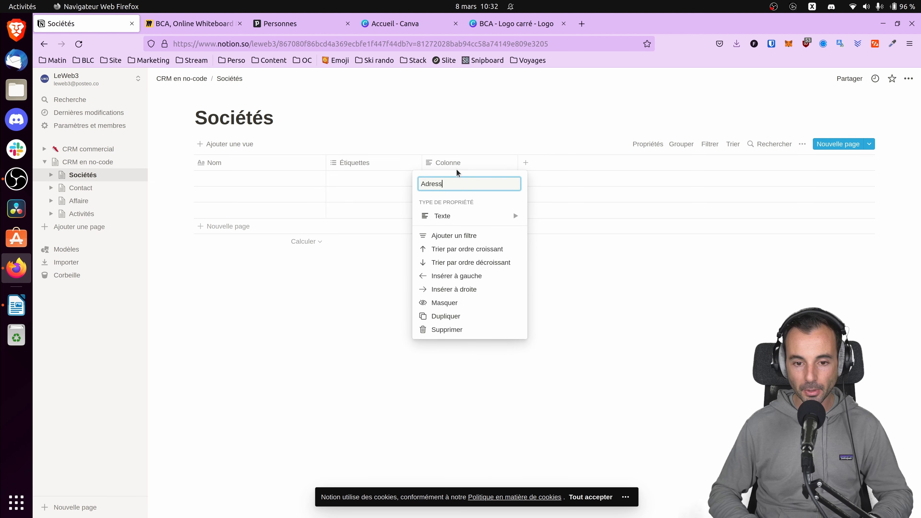
{"action": "mouse_move", "coordinate": [476, 216]}
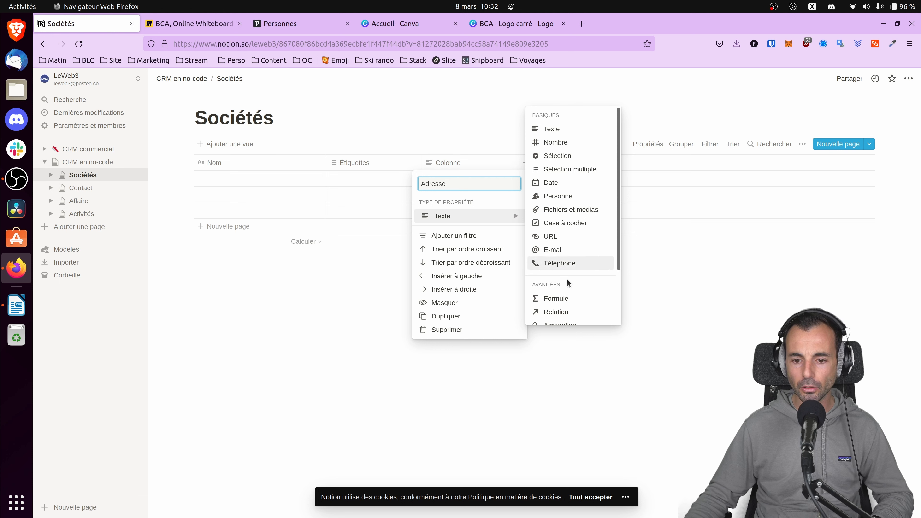
{"action": "scroll", "coordinate": [568, 275], "scroll_direction": "down", "scroll_amount": 2}
{"action": "scroll", "coordinate": [568, 279], "scroll_direction": "up", "scroll_amount": 2}
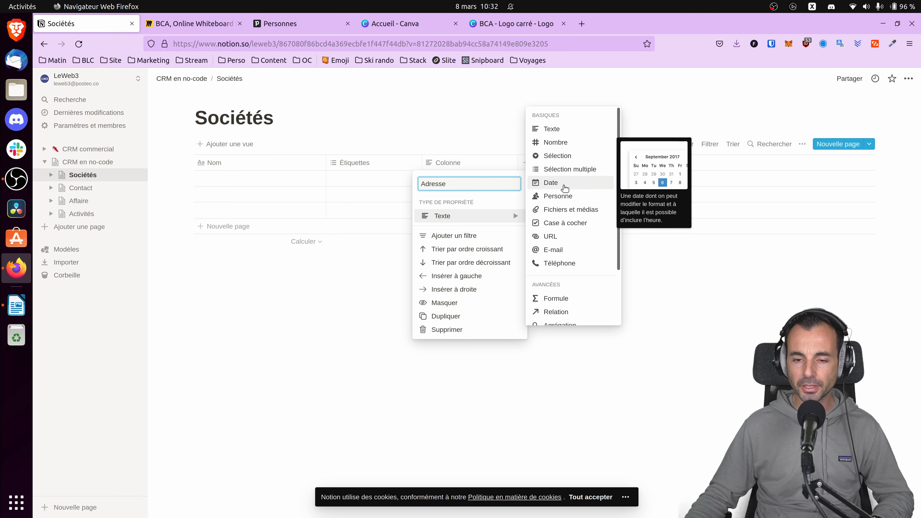
{"action": "left_click", "coordinate": [552, 128]}
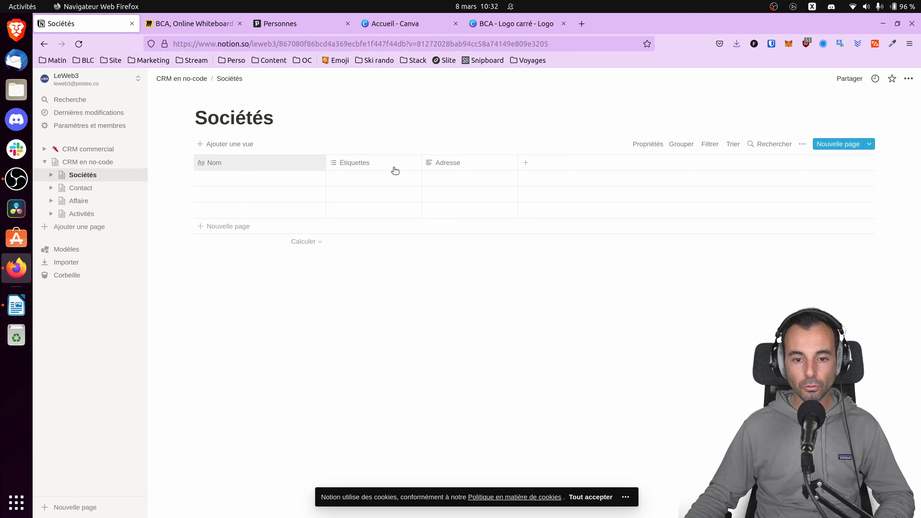
Add a "SIREN" column of type Texte after the Adresse column in the Sociétés table.
{"action": "left_click", "coordinate": [527, 165]}
{"action": "type", "text": "S"}
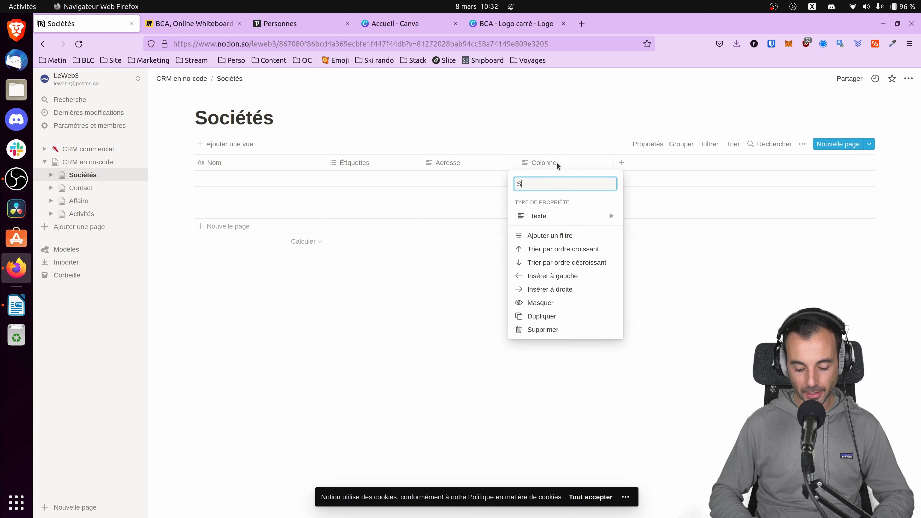
{"action": "type", "text": "IRE"}
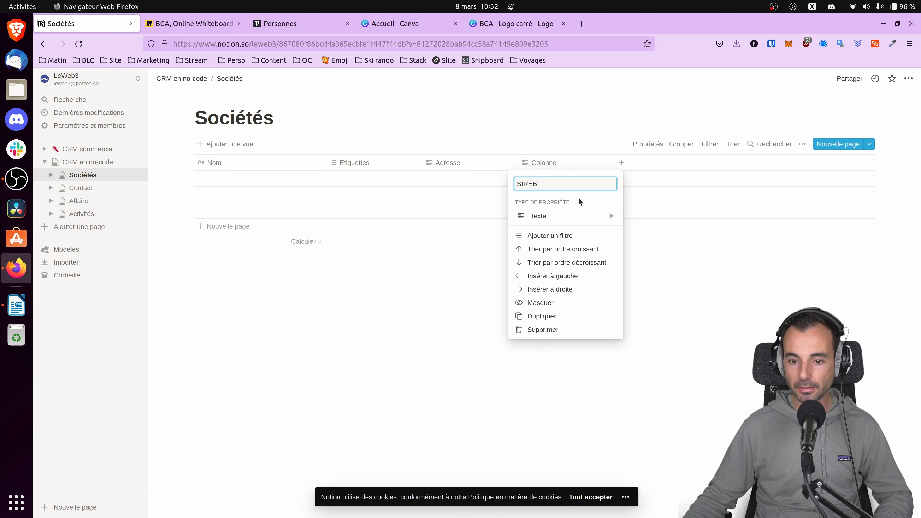
{"action": "type", "text": "N"}
{"action": "left_click", "coordinate": [555, 216]}
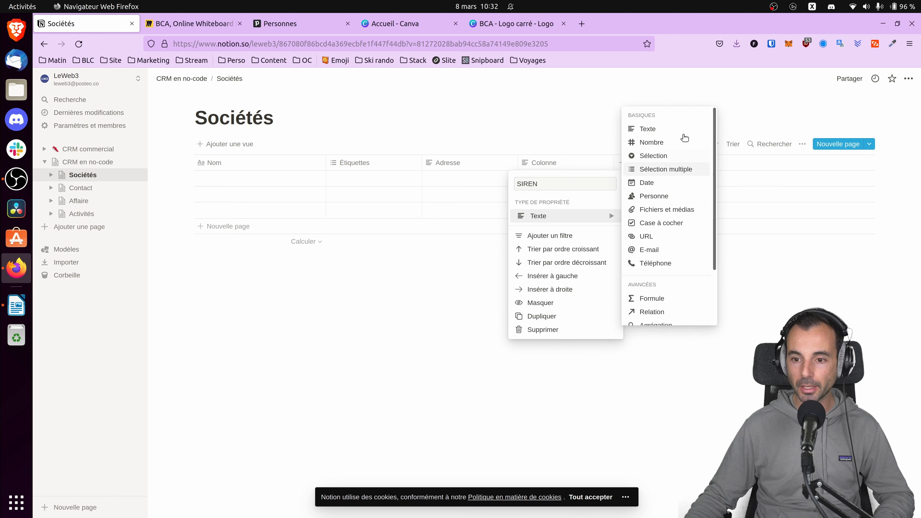
{"action": "left_click", "coordinate": [673, 130]}
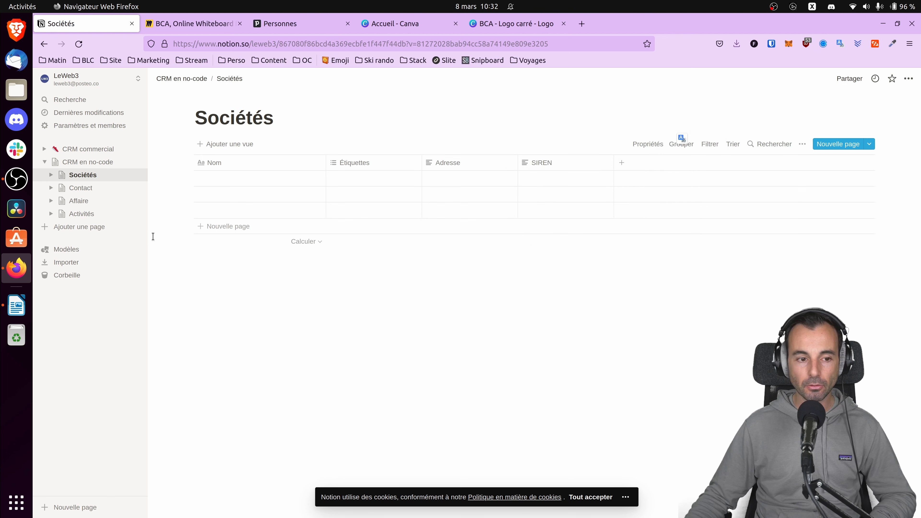
Open the Contact table and add a "Prénom" column of type Texte.
{"action": "left_click", "coordinate": [83, 188]}
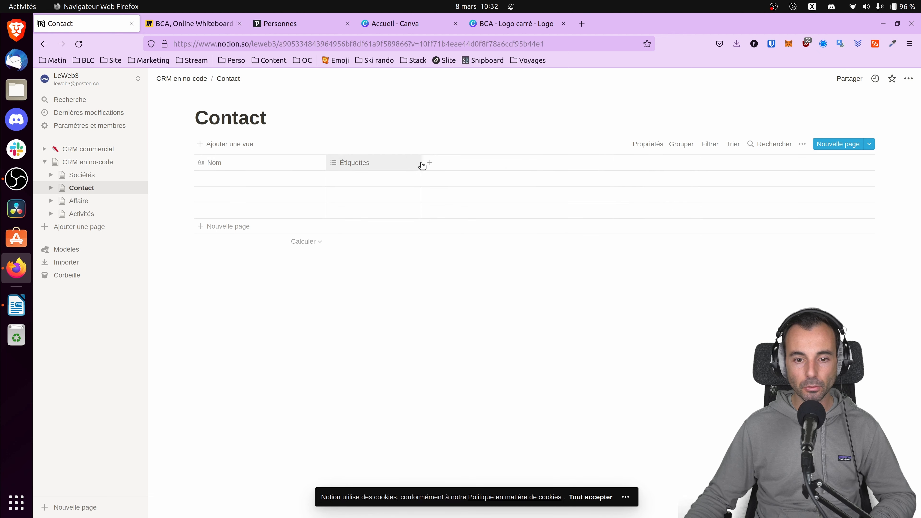
{"action": "left_click", "coordinate": [429, 163]}
{"action": "type", "text": "Prénom"}
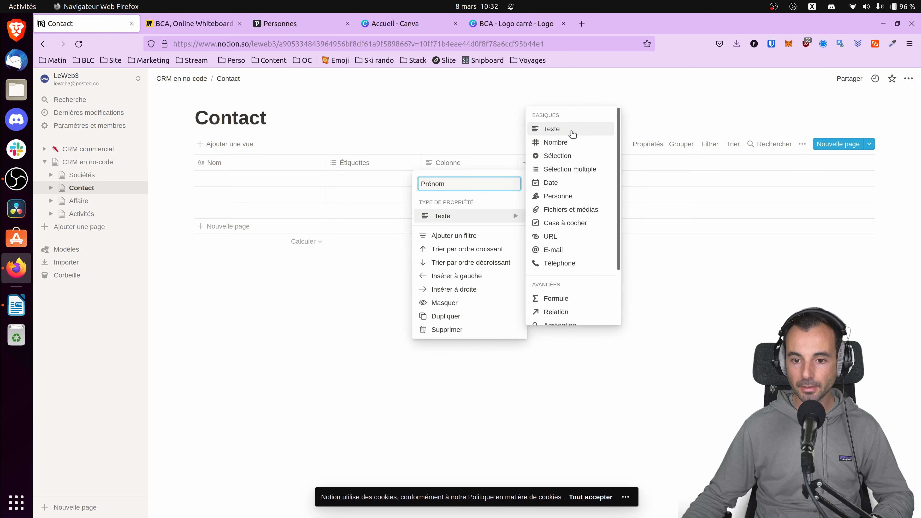
{"action": "left_click", "coordinate": [567, 129]}
Add an "E-mail" column with the E-mail property type after Prénom in the Contact table.
{"action": "left_click", "coordinate": [524, 162]}
{"action": "type", "text": "E-mail"}
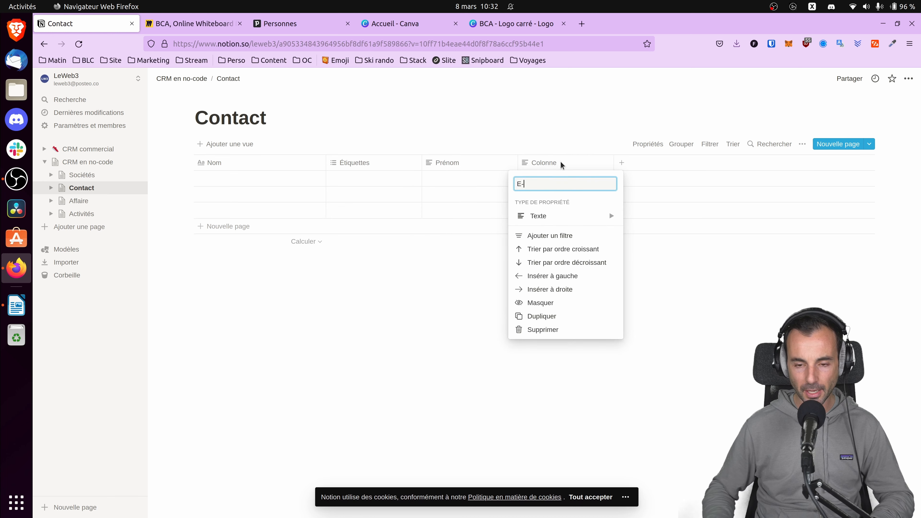
{"action": "mouse_move", "coordinate": [561, 216]}
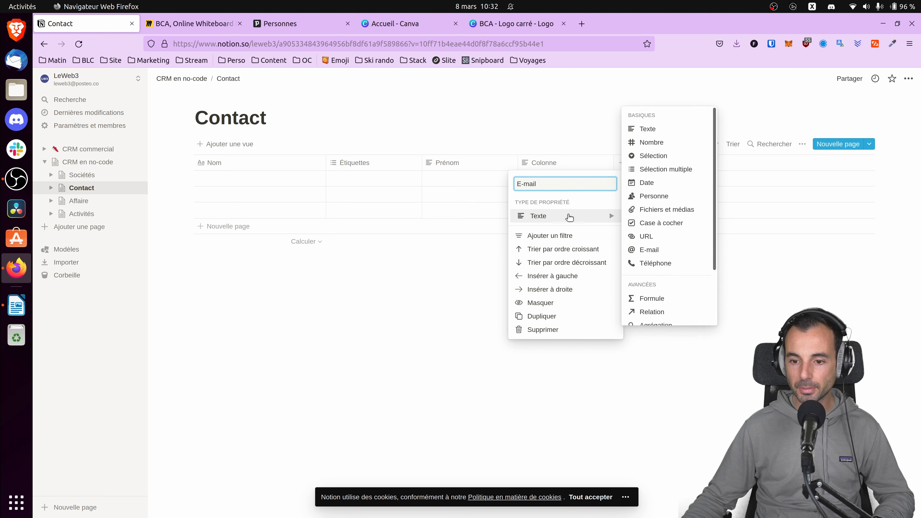
{"action": "left_click", "coordinate": [644, 248]}
Add a "Tél" column with the Téléphone property type to the Contact table.
{"action": "left_click", "coordinate": [623, 164]}
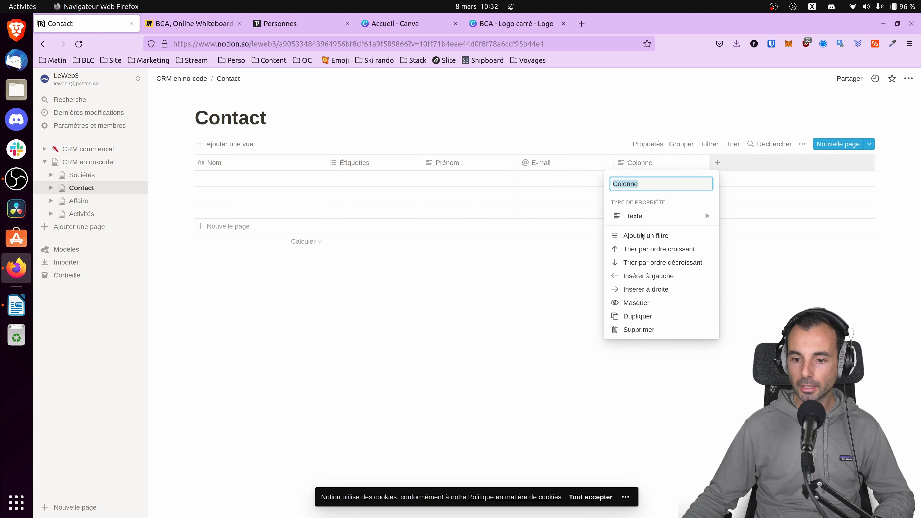
{"action": "type", "text": "Tél"}
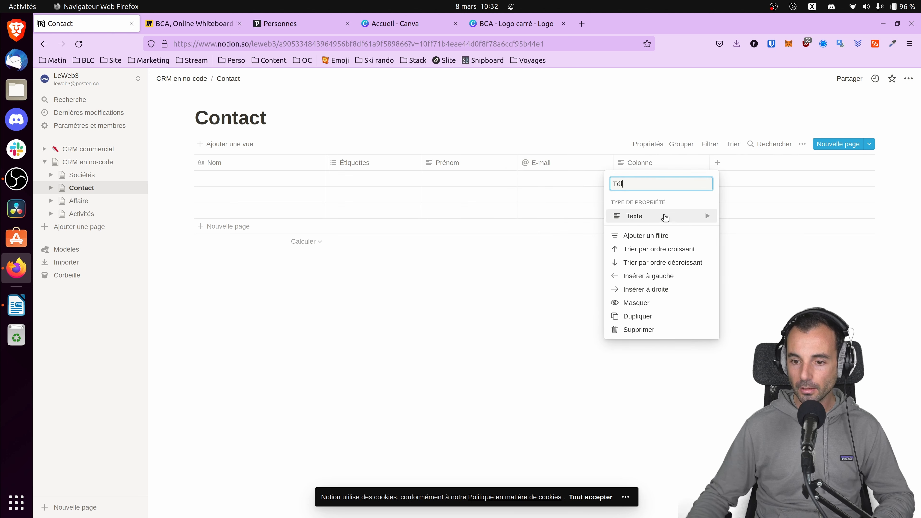
{"action": "mouse_move", "coordinate": [665, 217]}
{"action": "left_click", "coordinate": [748, 264]}
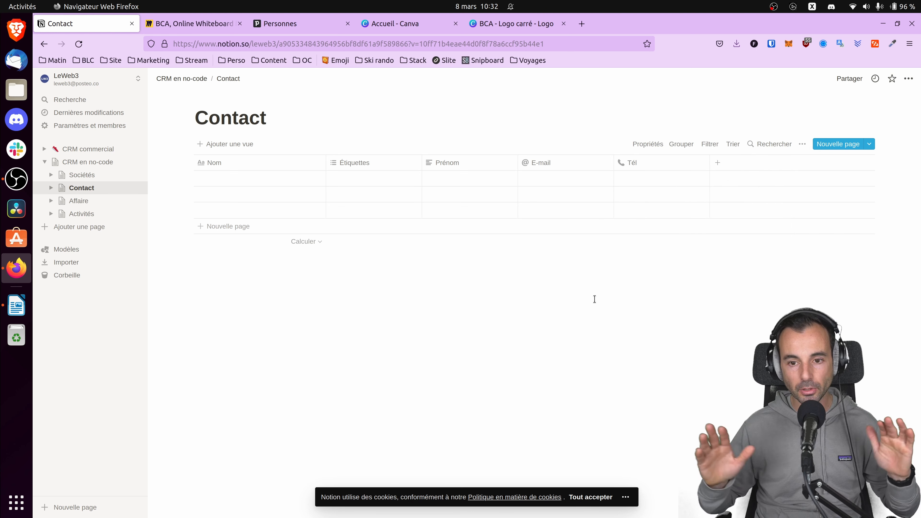
Open the Affaire table and add a "Montant" column with the Nombre property type.
{"action": "left_click", "coordinate": [80, 201]}
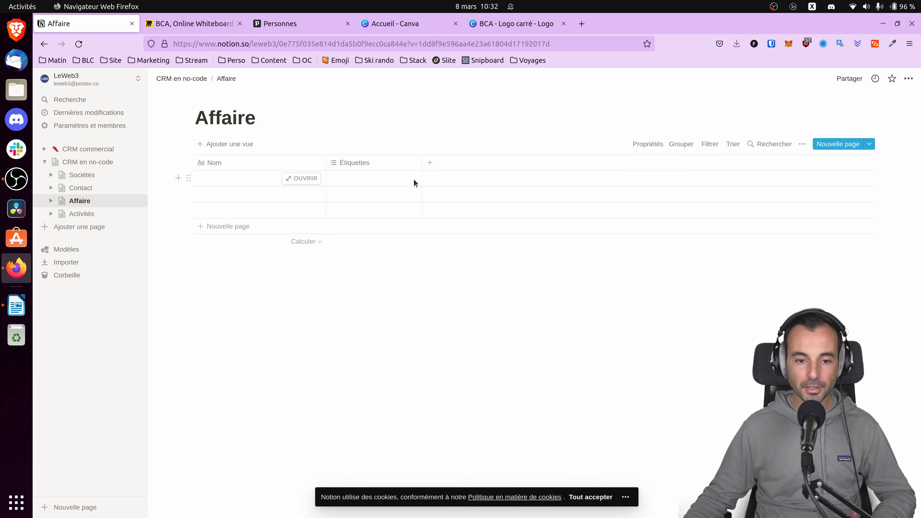
{"action": "left_click", "coordinate": [431, 164]}
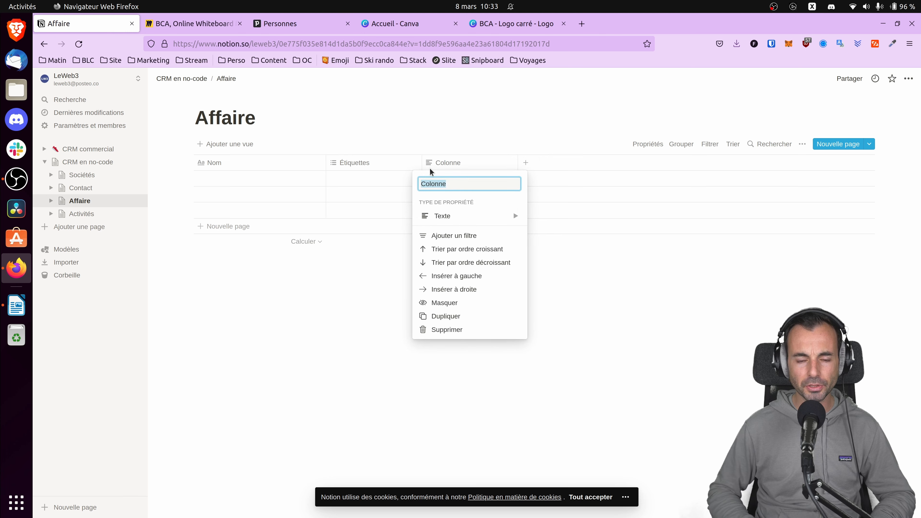
{"action": "type", "text": "Montant"}
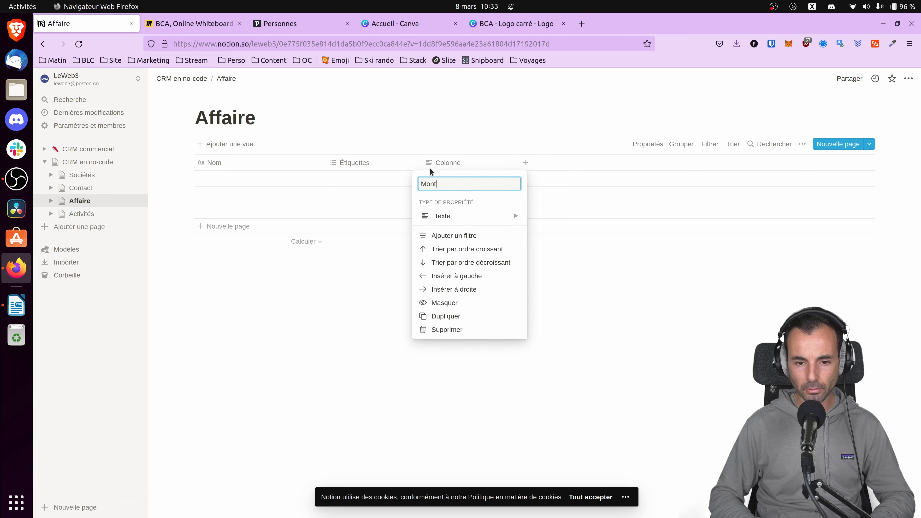
{"action": "left_click", "coordinate": [470, 219]}
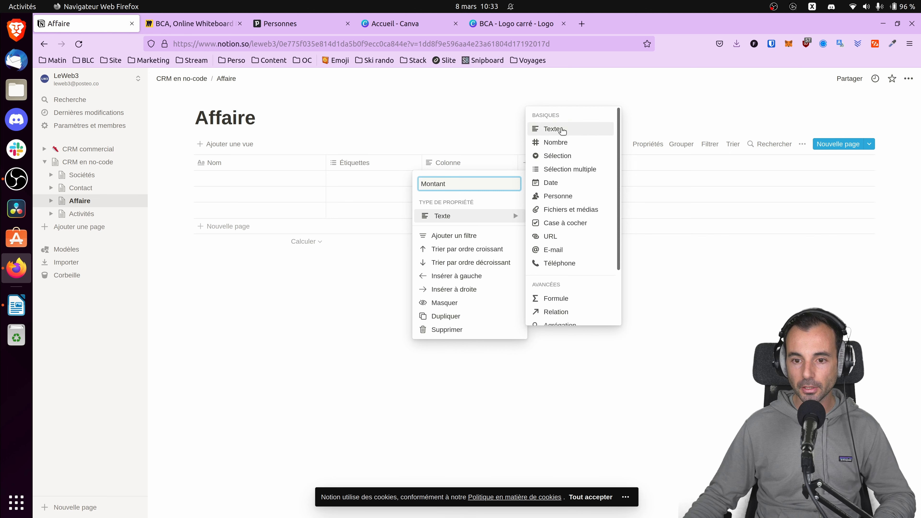
{"action": "left_click", "coordinate": [541, 142]}
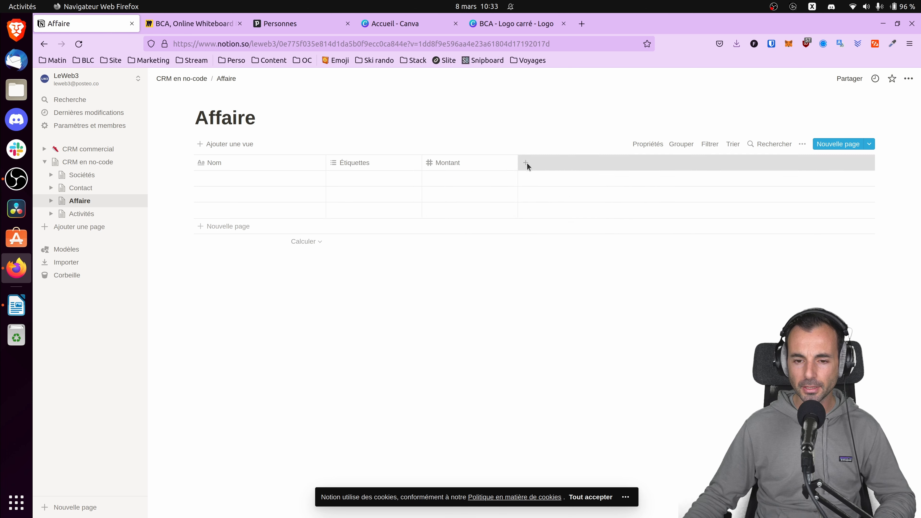
Add a text column for the planned closing date, starting with "Date de conclusion pré", to the Affaire table.
{"action": "left_click", "coordinate": [526, 164]}
{"action": "type", "text": ">Da"}
{"action": "type", "text": "Dat"}
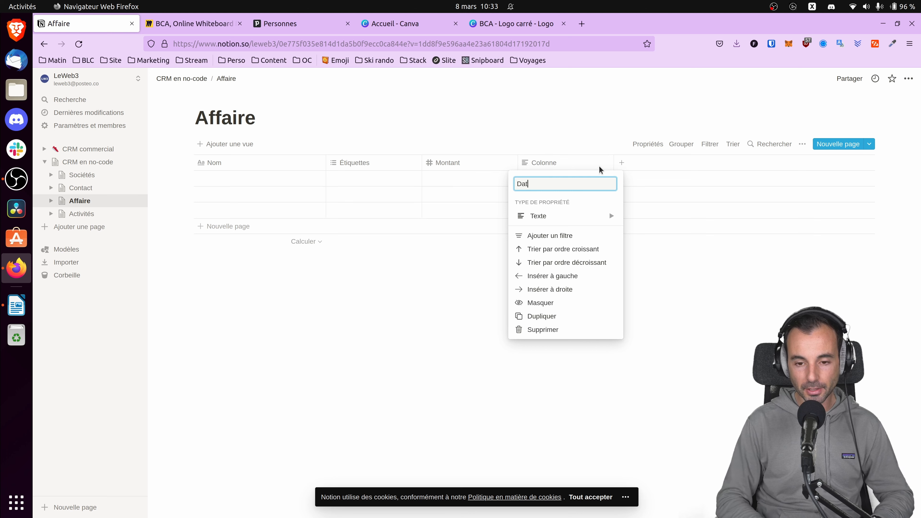
{"action": "type", "text": "e de conclusion prévisio"}
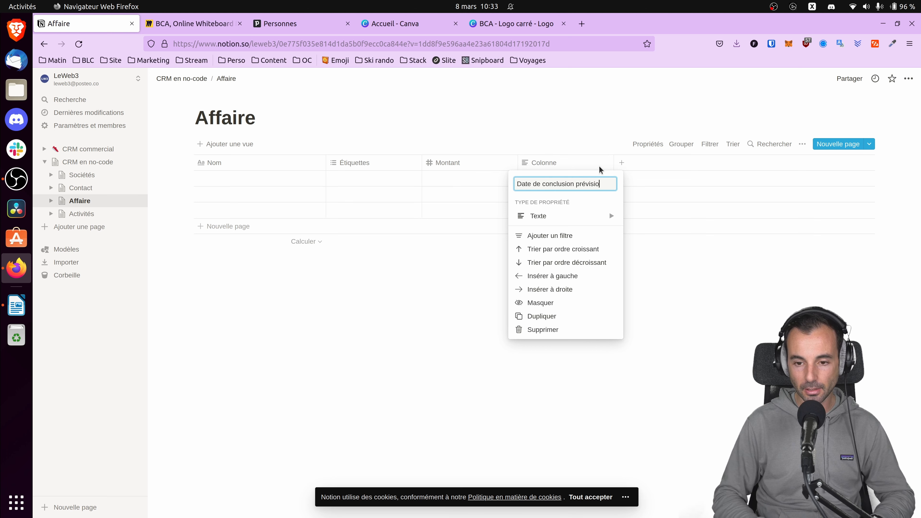
{"action": "key", "text": "Return"}
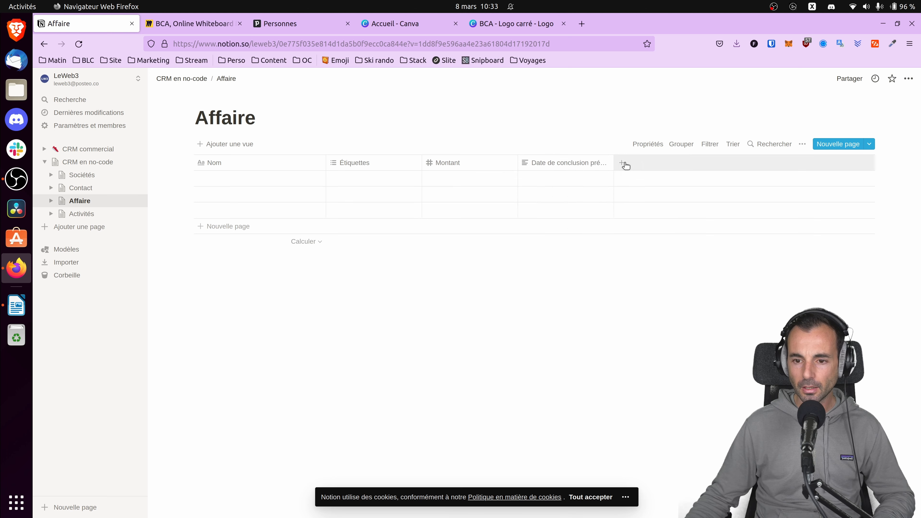
Add a "Commentaire" column of type Texte at the end of the Affaire table.
{"action": "left_click", "coordinate": [621, 163]}
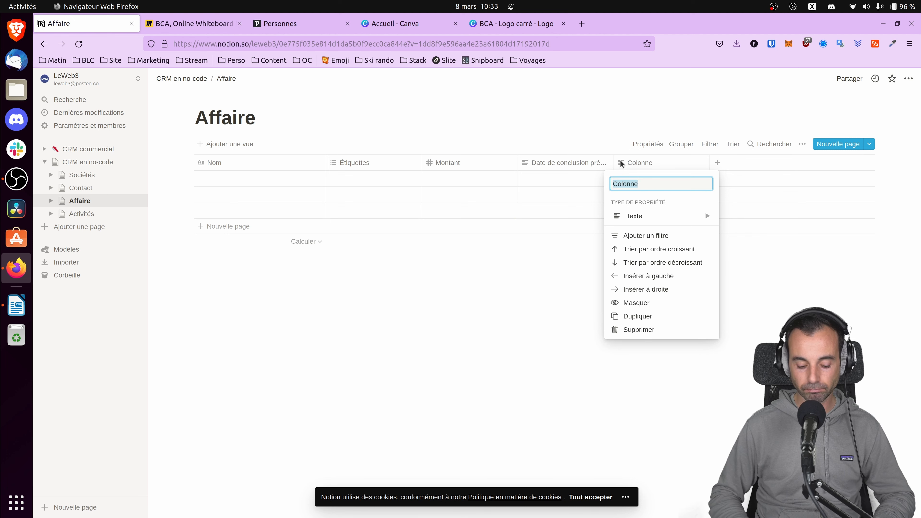
{"action": "type", "text": "Commentaire"}
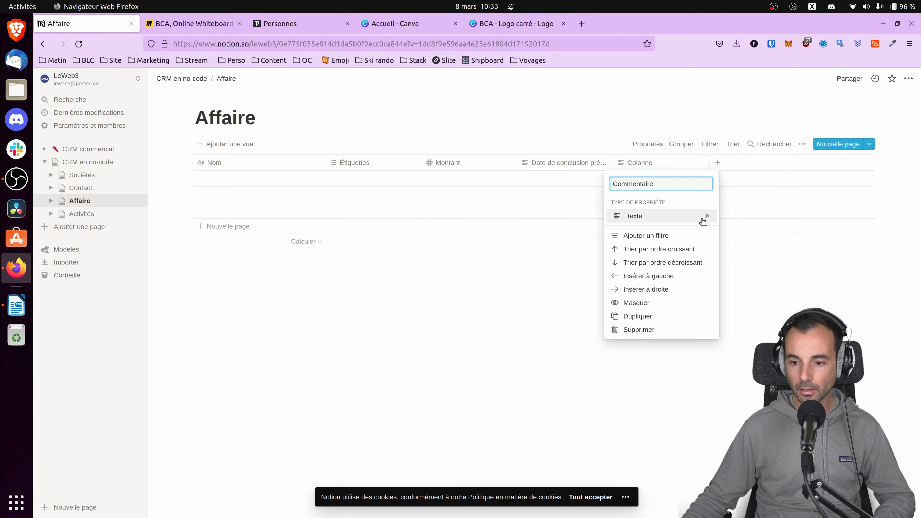
{"action": "key", "text": "Escape"}
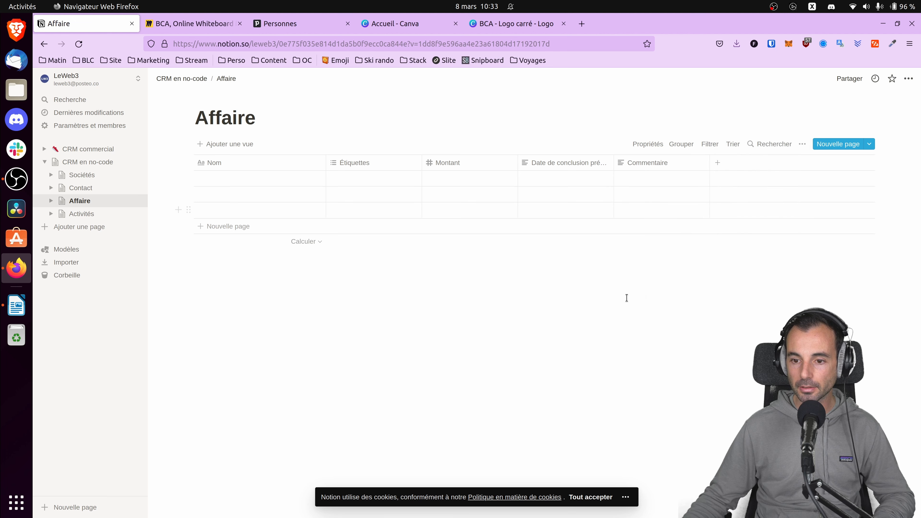
Open the Activités table and add a "Responsable" column with the Personne property type, trying out its person picker.
{"action": "left_click", "coordinate": [92, 215]}
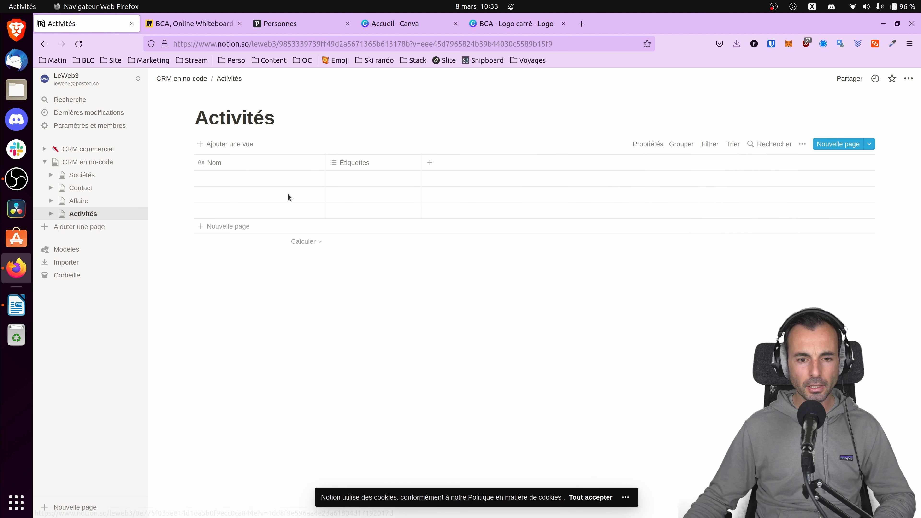
{"action": "left_click", "coordinate": [429, 163]}
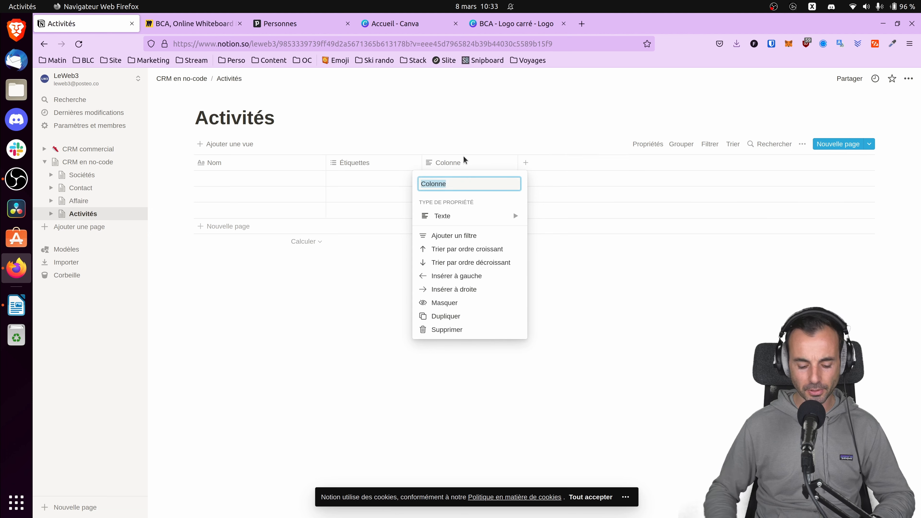
{"action": "type", "text": "Responsable"}
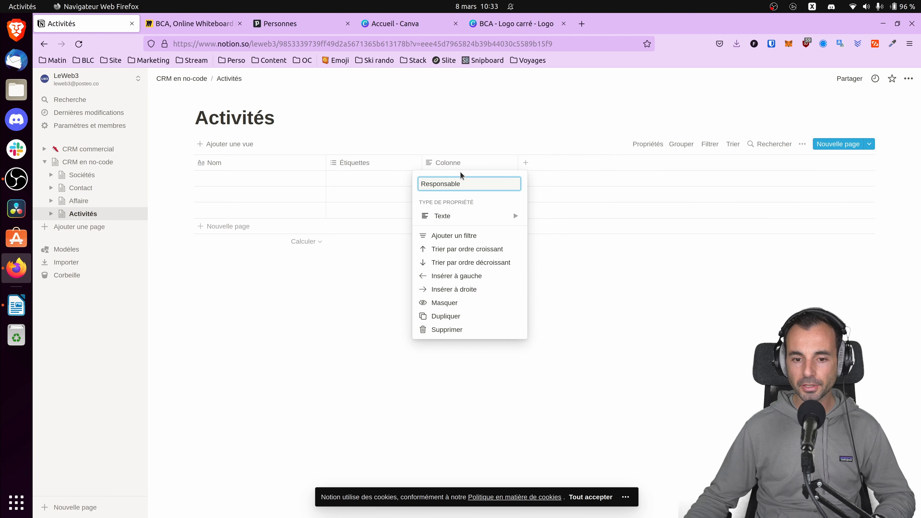
{"action": "left_click", "coordinate": [479, 216]}
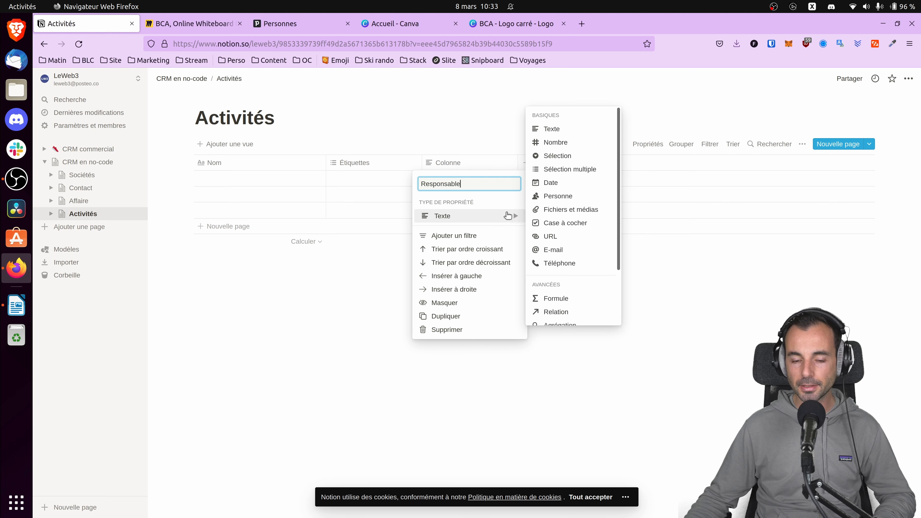
{"action": "scroll", "coordinate": [555, 222], "scroll_direction": "down", "scroll_amount": 3}
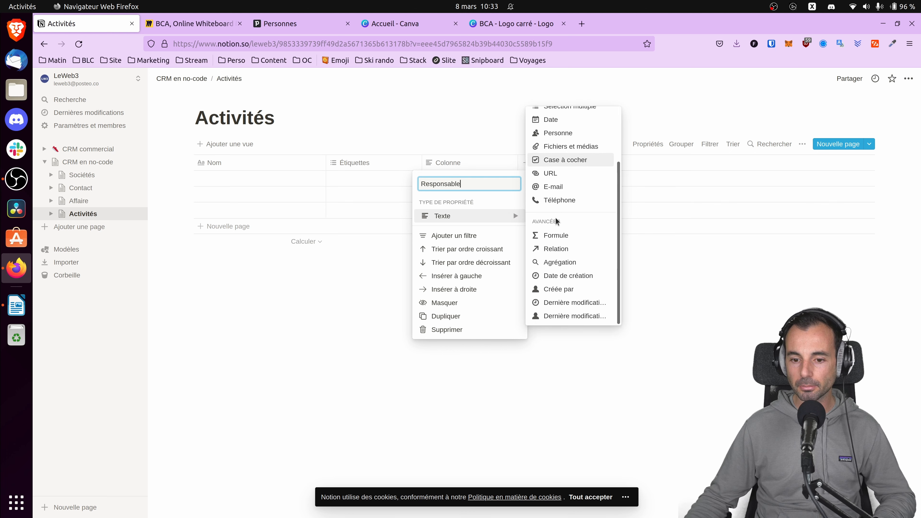
{"action": "scroll", "coordinate": [565, 206], "scroll_direction": "up", "scroll_amount": 3}
{"action": "left_click", "coordinate": [560, 196]}
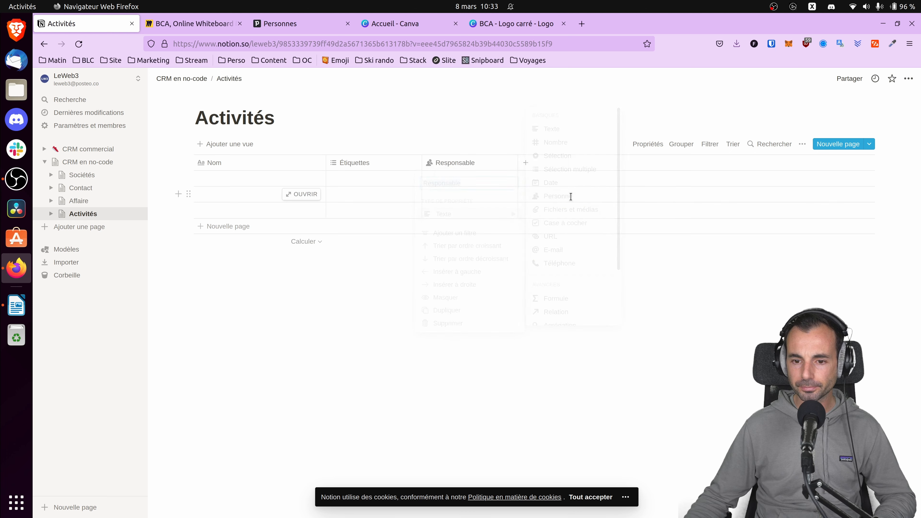
{"action": "left_click", "coordinate": [475, 179]}
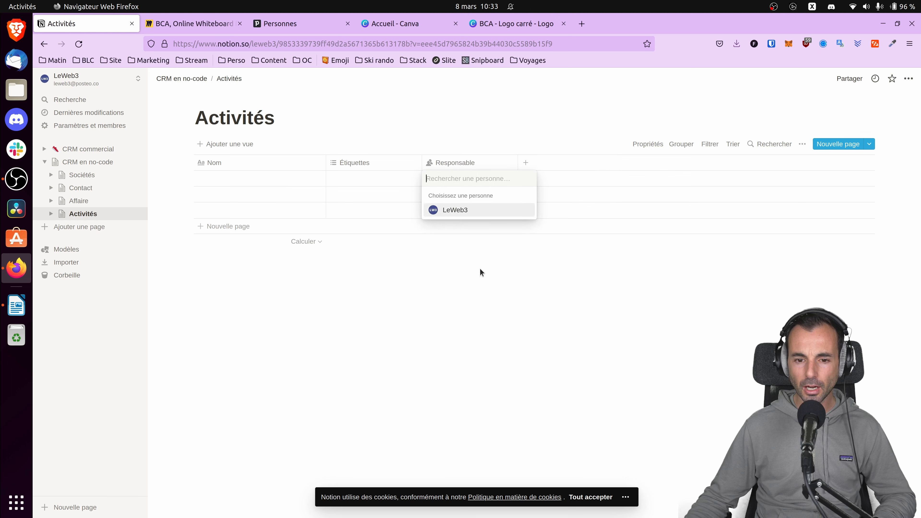
{"action": "key", "text": "Escape"}
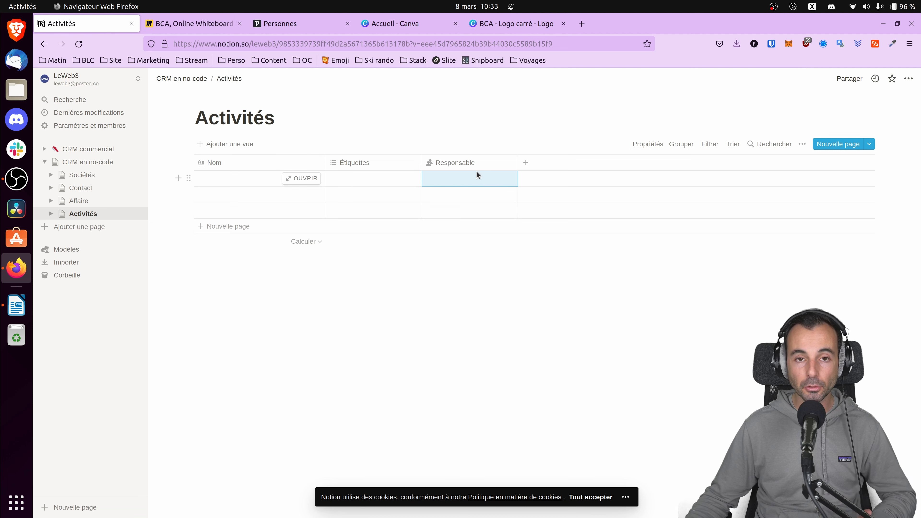
Add a "Date" column with the Date property type to the Activités table.
{"action": "left_click", "coordinate": [526, 165]}
{"action": "type", "text": "Date"}
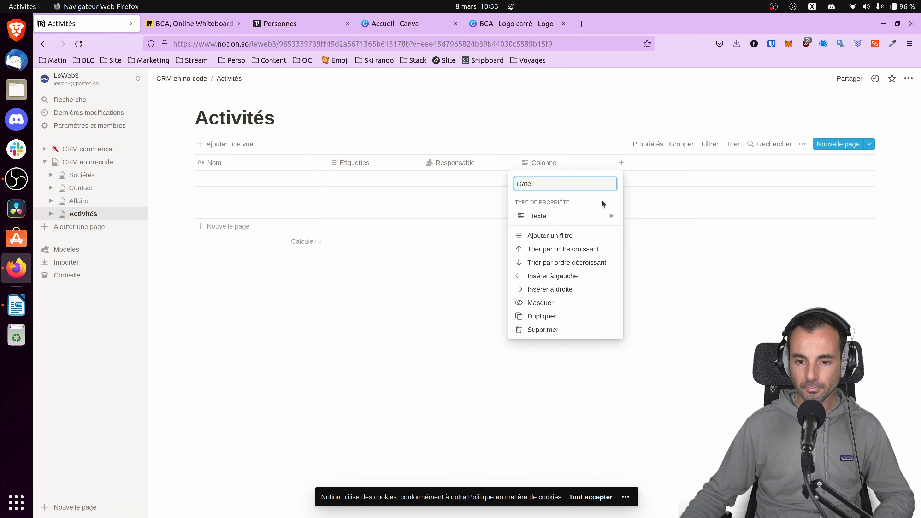
{"action": "mouse_move", "coordinate": [602, 216]}
{"action": "left_click", "coordinate": [642, 183]}
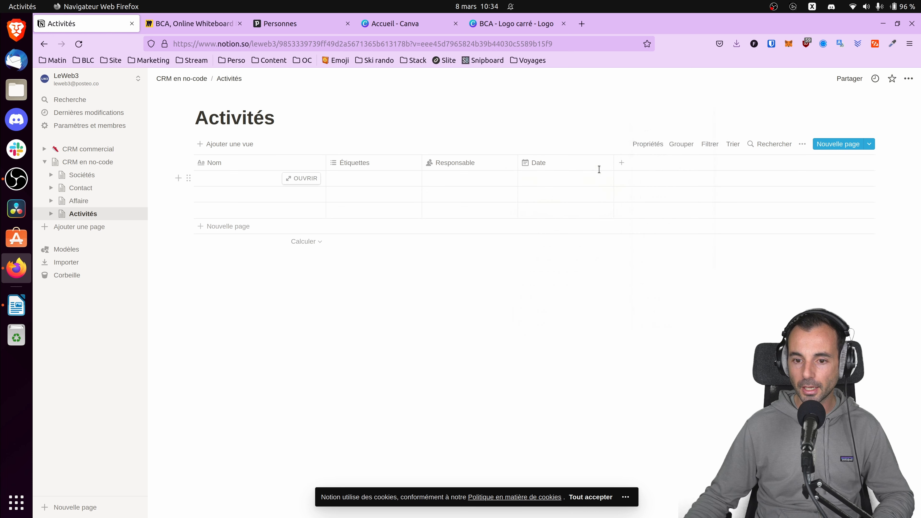
Add a "Commentaire" column of type Texte at the end of the Activités table.
{"action": "left_click", "coordinate": [622, 164]}
{"action": "key", "text": "BackSpace"}
{"action": "type", "text": "Co"}
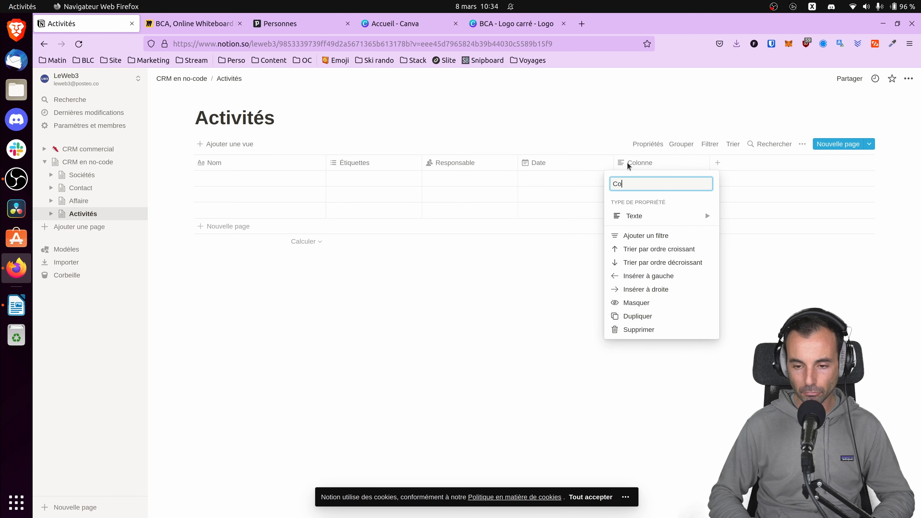
{"action": "type", "text": "mmentaire"}
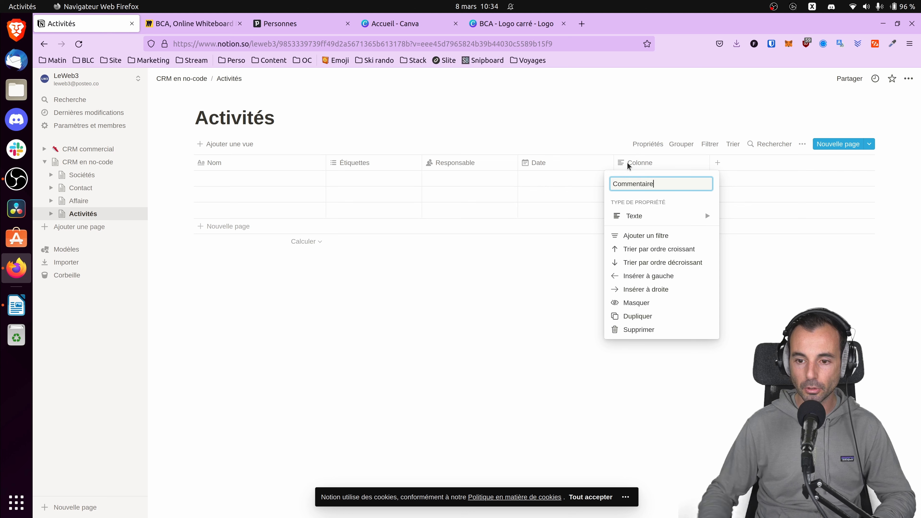
{"action": "left_click", "coordinate": [561, 275]}
Open the Sociétés table and enter "BLC" as the name of the first company.
{"action": "left_click", "coordinate": [78, 200]}
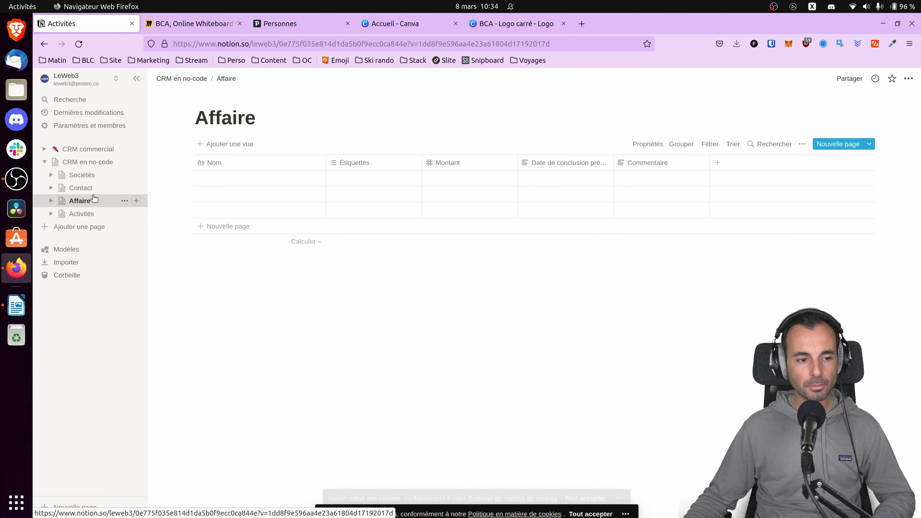
{"action": "left_click", "coordinate": [82, 187]}
{"action": "left_click", "coordinate": [81, 175]}
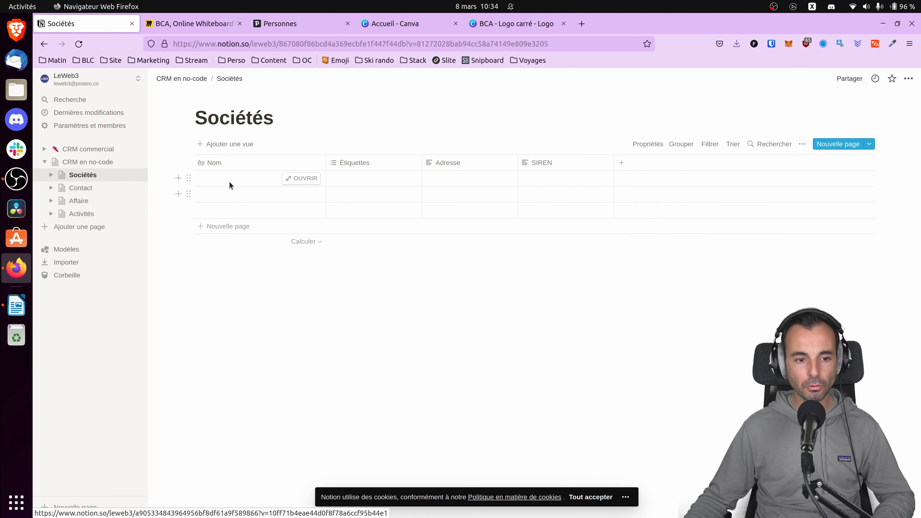
{"action": "left_click", "coordinate": [275, 180]}
{"action": "type", "text": "BLC"}
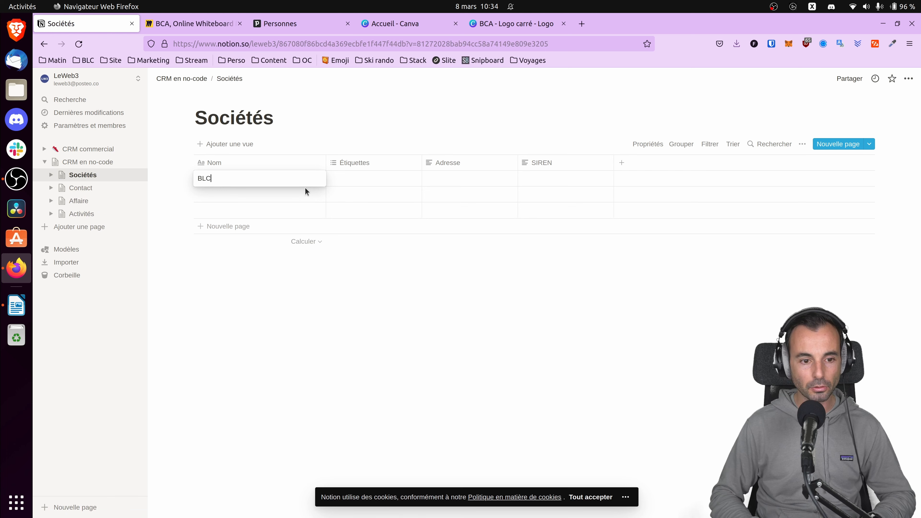
{"action": "key", "text": "Tab"}
{"action": "key", "text": "Tab"}
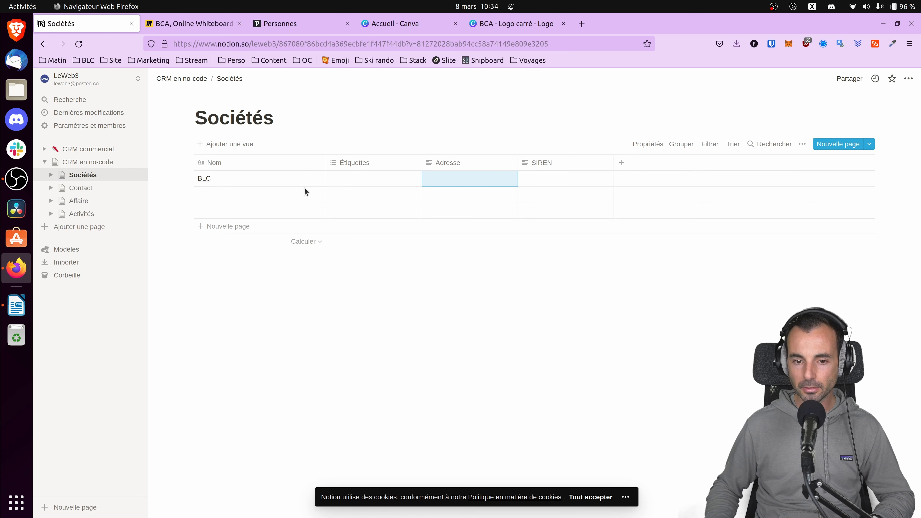
Fill in the company's postal address in the Adresse column of the BLC row.
{"action": "type", "text": "75"}
{"action": "key", "text": "BackSpace"}
{"action": "key", "text": "BackSpace"}
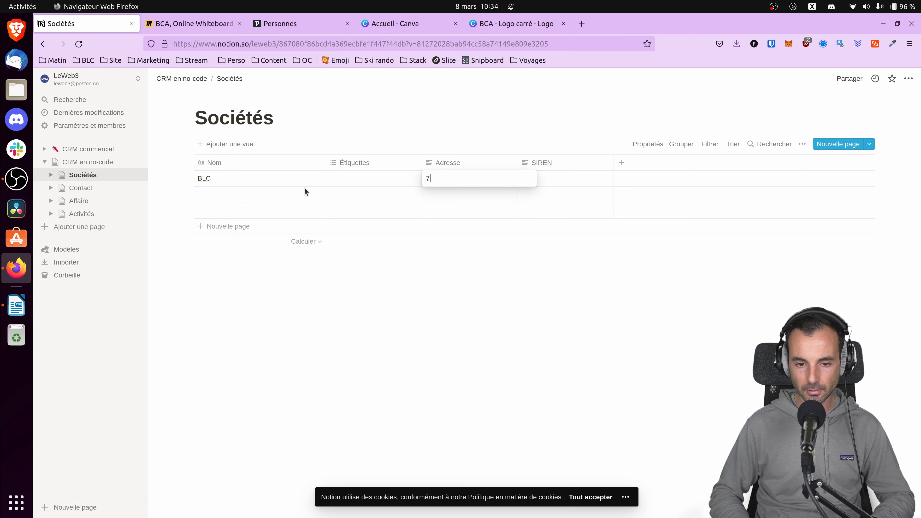
{"action": "type", "text": "9 rue"}
{"action": "key", "text": "BackSpace"}
{"action": "key", "text": "BackSpace"}
{"action": "key", "text": "BackSpace"}
{"action": "key", "text": "BackSpace"}
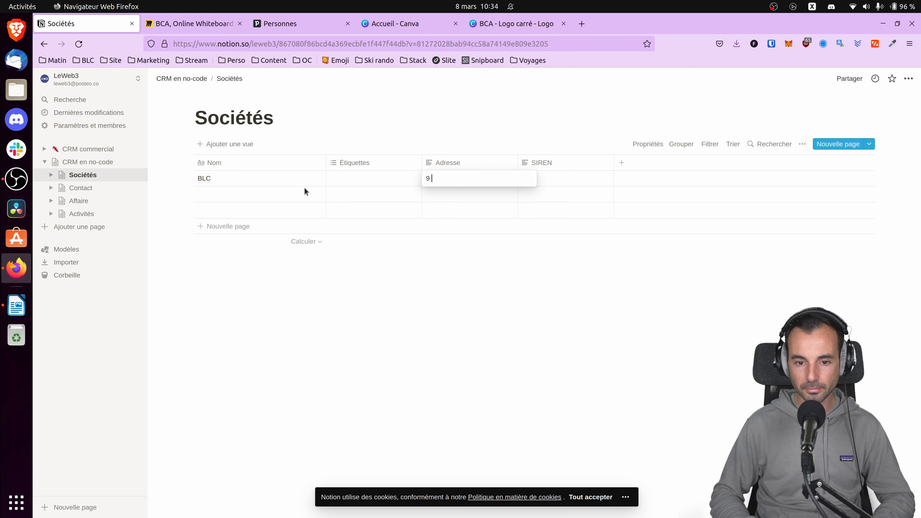
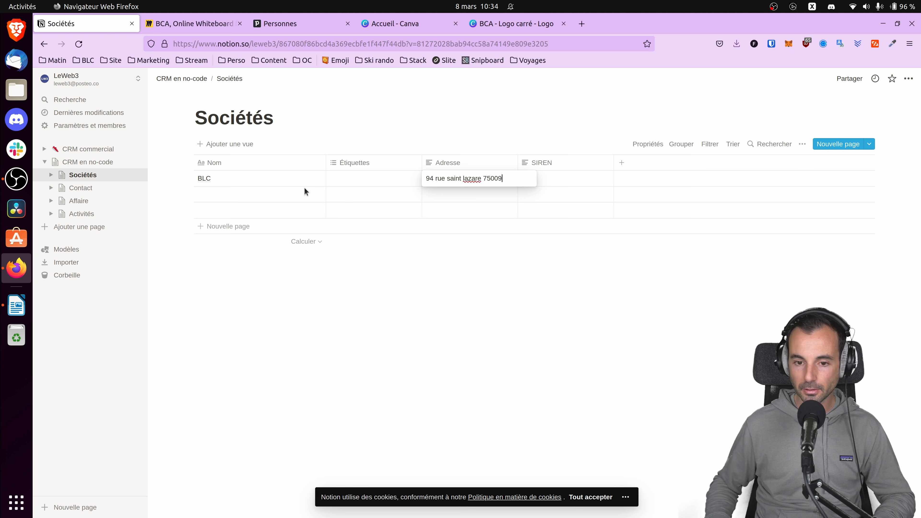
{"action": "key", "text": "Left"}
{"action": "key", "text": "Left"}
{"action": "key", "text": "Left"}
{"action": "key", "text": "Left"}
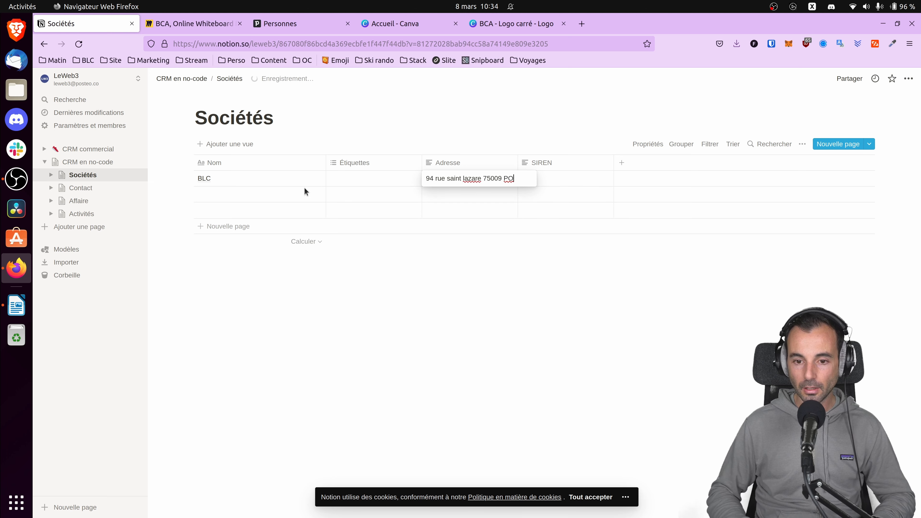
{"action": "key", "text": "BackSpace"}
{"action": "key", "text": "Tab"}
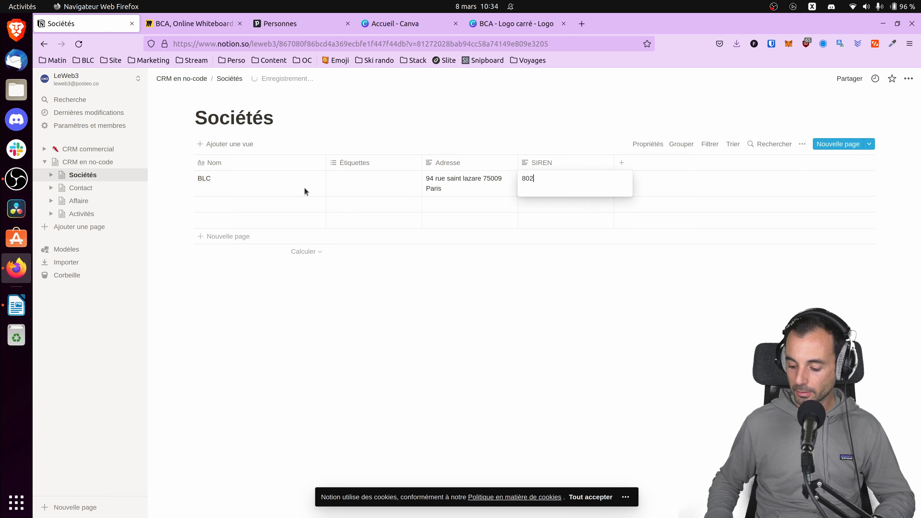
Enter the company's registration number in the SIREN column of the BLC row.
{"action": "left_click", "coordinate": [183, 182]}
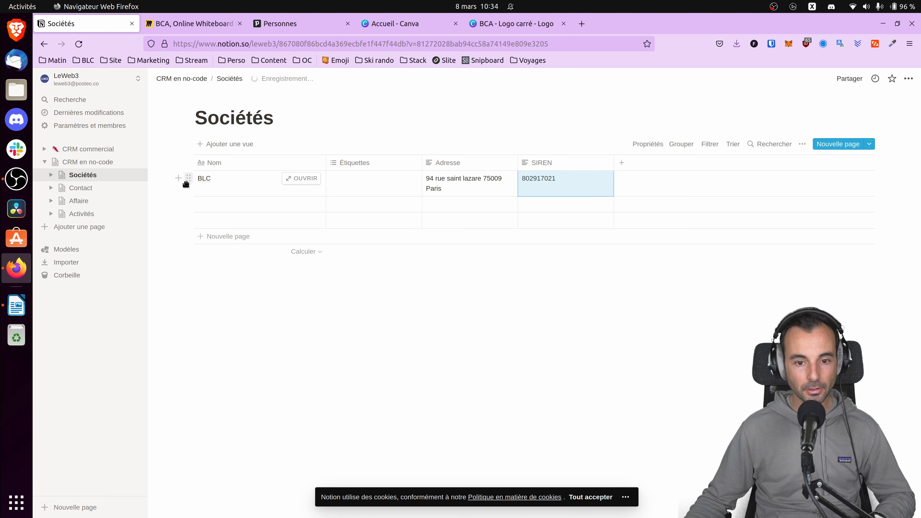
Open the Contact table and fill in the first contact's last name and first name.
{"action": "left_click", "coordinate": [79, 189]}
{"action": "left_click", "coordinate": [269, 178]}
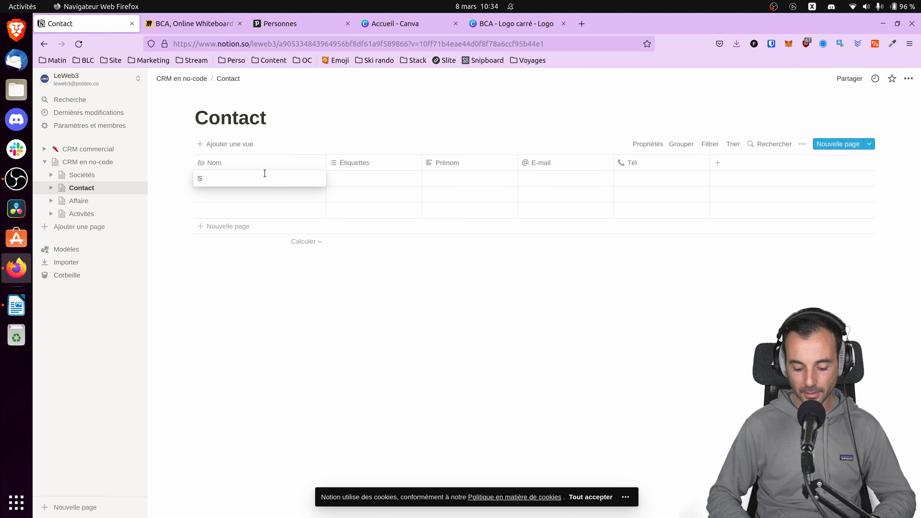
{"action": "type", "text": "Lion"}
{"action": "key", "text": "Return"}
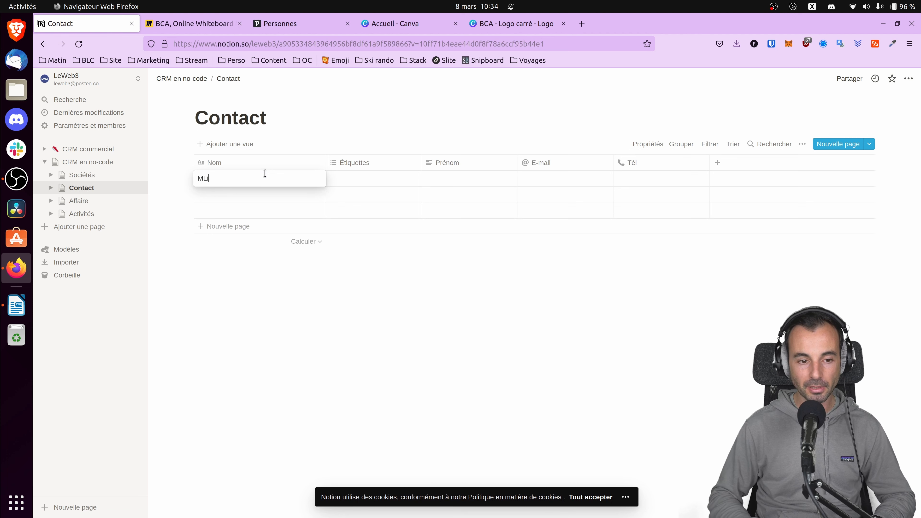
{"action": "key", "text": "Tab"}
{"action": "key", "text": "Tab"}
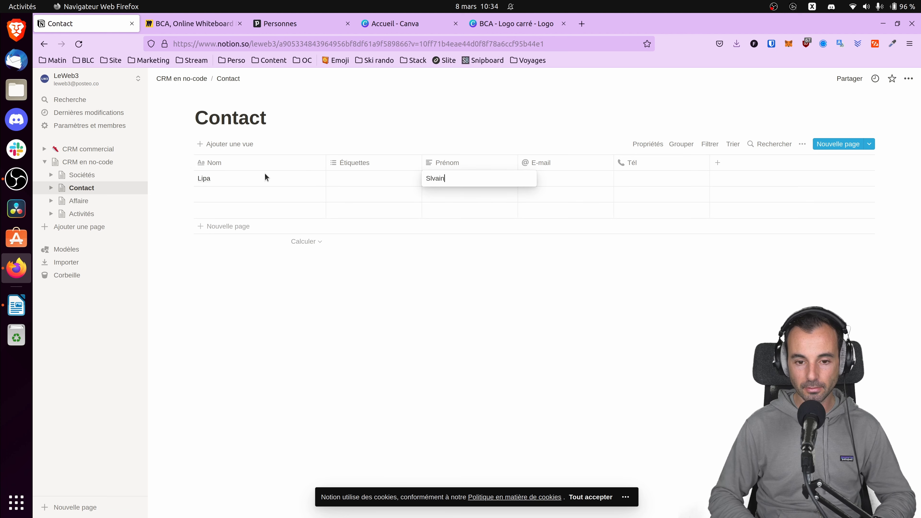
{"action": "key", "text": "Tab"}
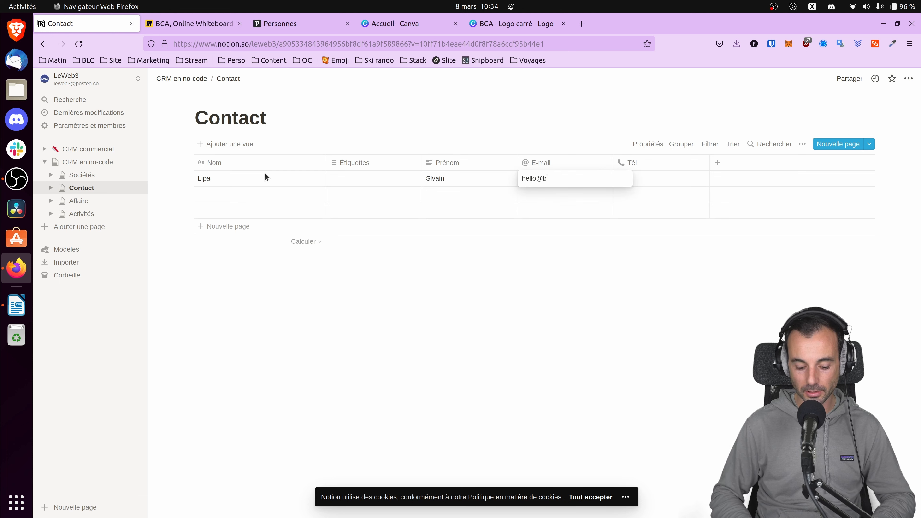
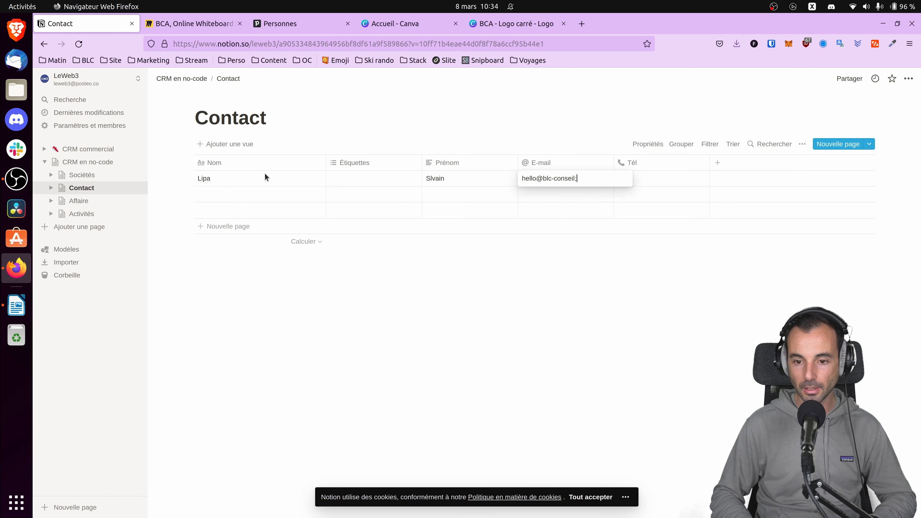
Fill in the contact's e-mail address and phone number in the same row.
{"action": "key", "text": "Tab"}
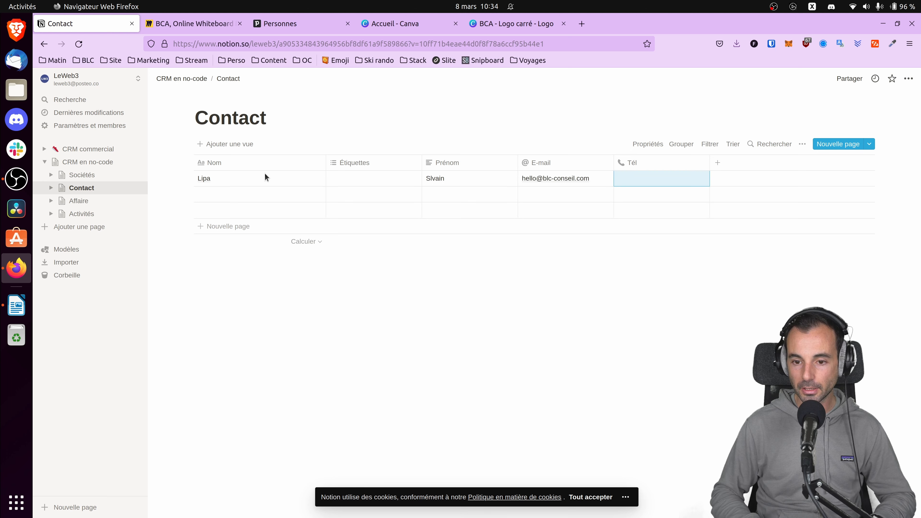
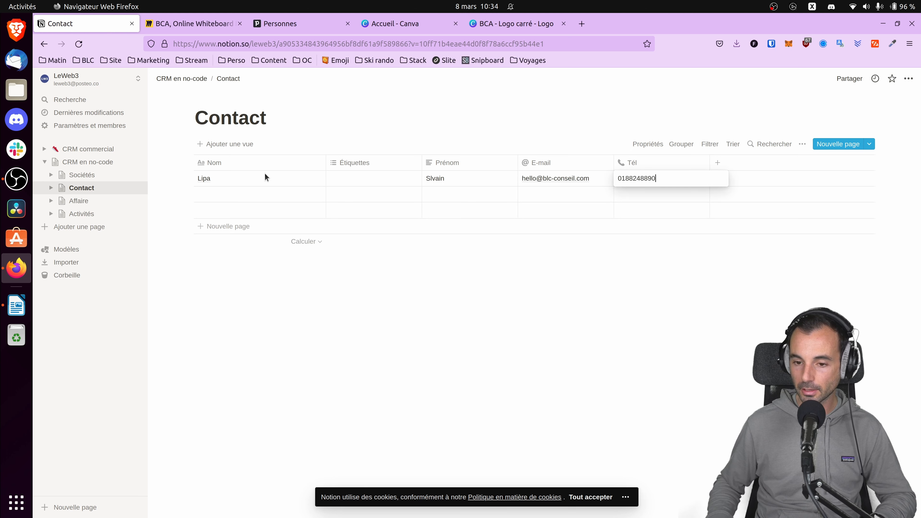
{"action": "key", "text": "Return"}
Correct the spelling of the contact's first name by adding the missing letter "y".
{"action": "left_click", "coordinate": [431, 178]}
{"action": "type", "text": "y"}
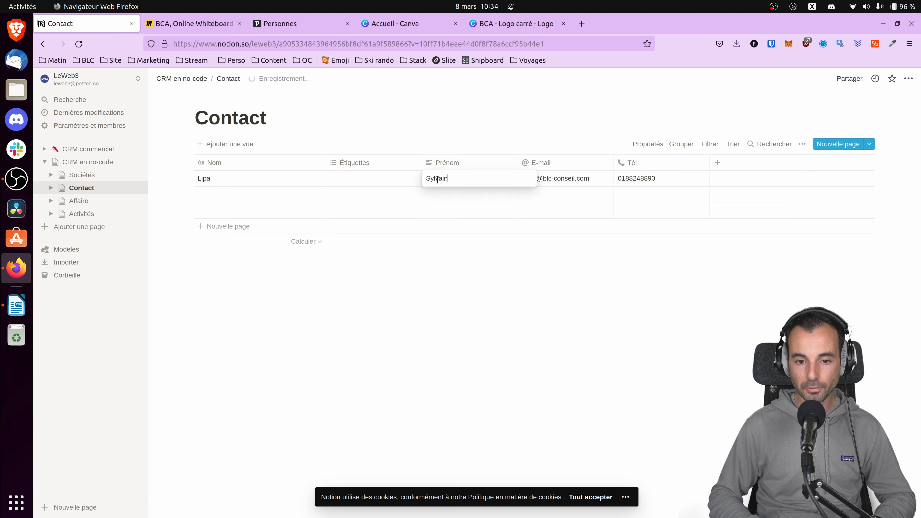
{"action": "key", "text": "Tab"}
Open the Affaire table and enter a first deal named "Conseil en CRM" with a Montant of 10000.
{"action": "left_click", "coordinate": [81, 201]}
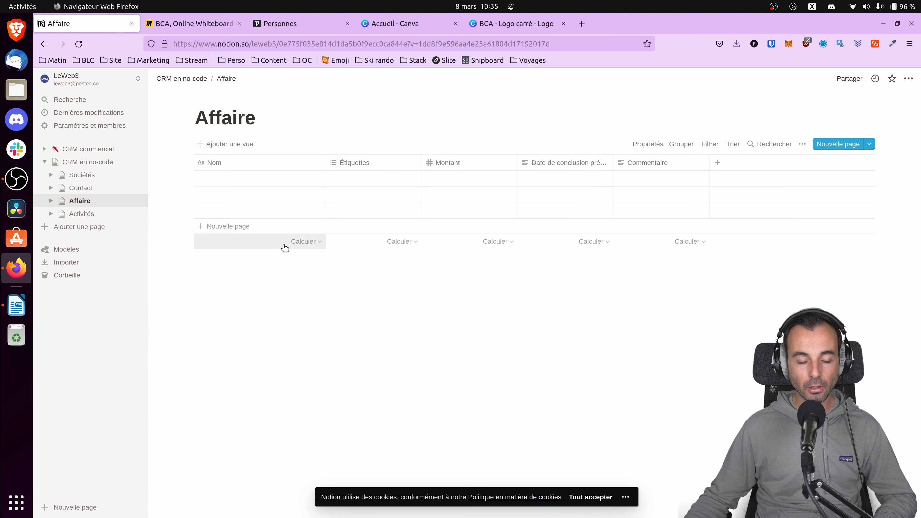
{"action": "left_click", "coordinate": [248, 180]}
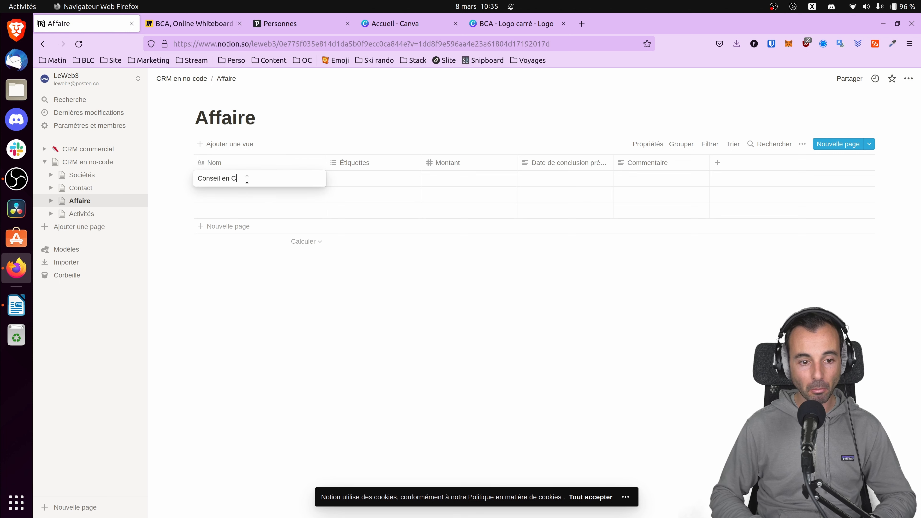
{"action": "type", "text": "Conseil en CRM"}
{"action": "key", "text": "Tab"}
{"action": "left_click", "coordinate": [472, 180]}
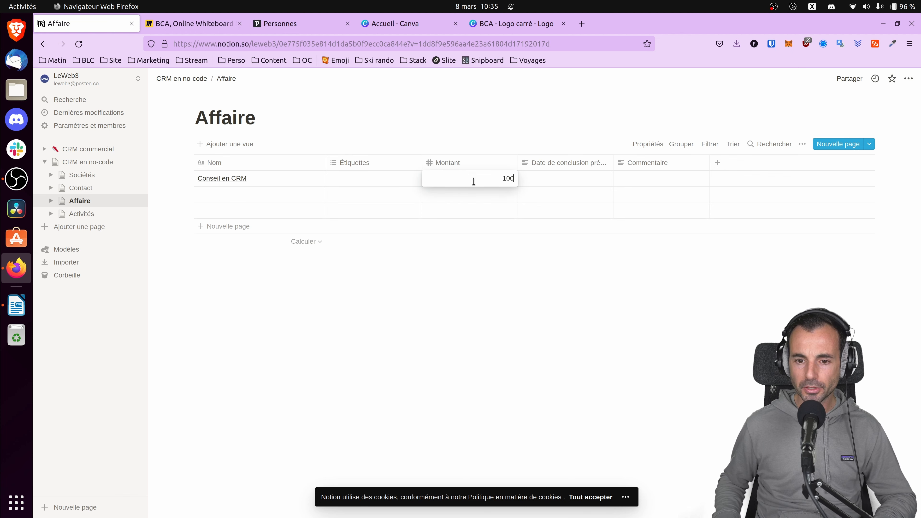
{"action": "key", "text": "Tab"}
Change the Affaire table's "Date de conclusion prévisionnelle" column to the Date property type.
{"action": "left_click", "coordinate": [567, 177]}
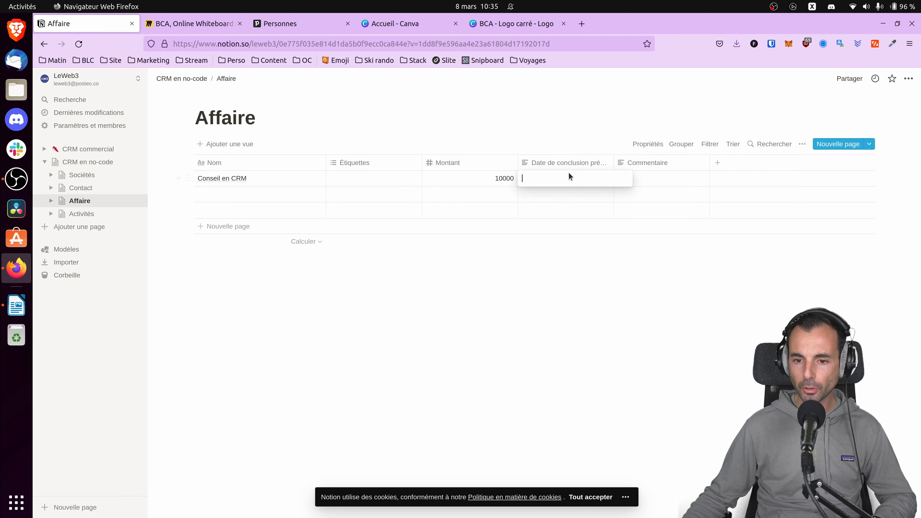
{"action": "left_click", "coordinate": [577, 160]}
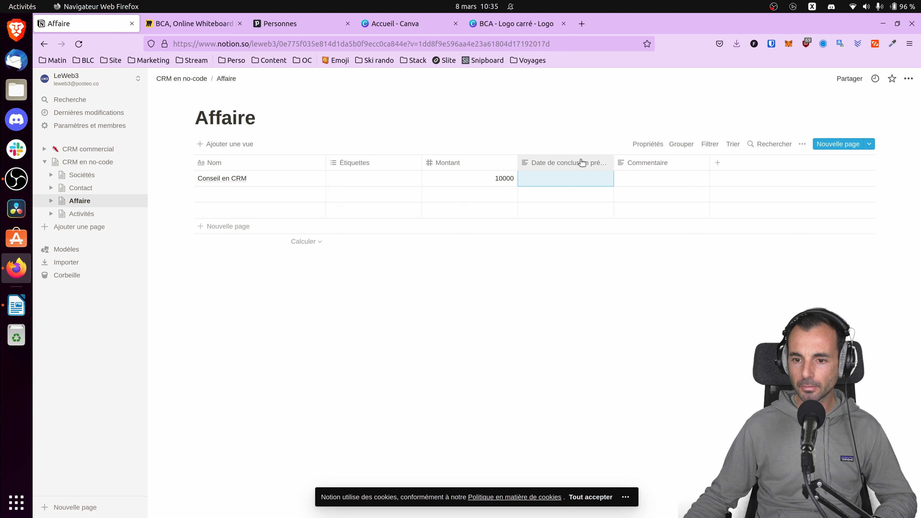
{"action": "left_click", "coordinate": [567, 161]}
{"action": "left_click", "coordinate": [588, 214]}
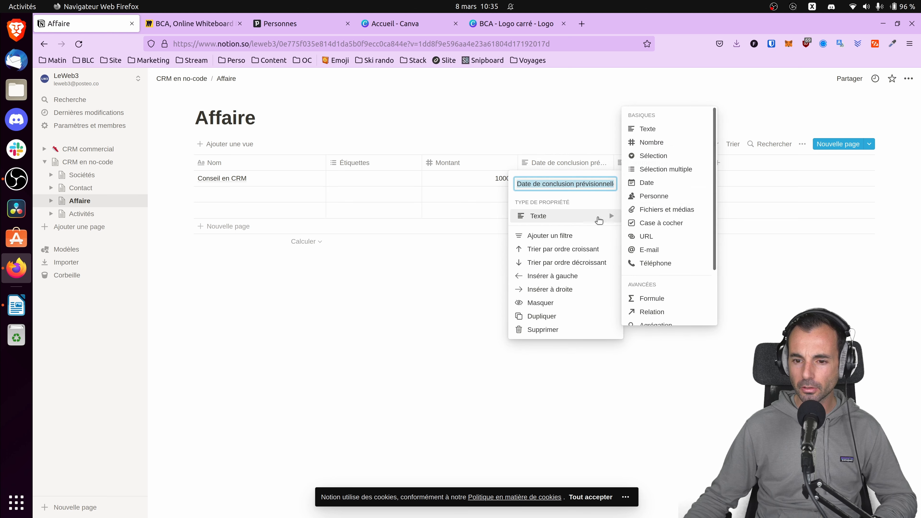
{"action": "left_click", "coordinate": [658, 184]}
Set the deal's expected closing date to 30 avril 2022 and enter the comment "Un petit commentaire".
{"action": "left_click", "coordinate": [587, 179]}
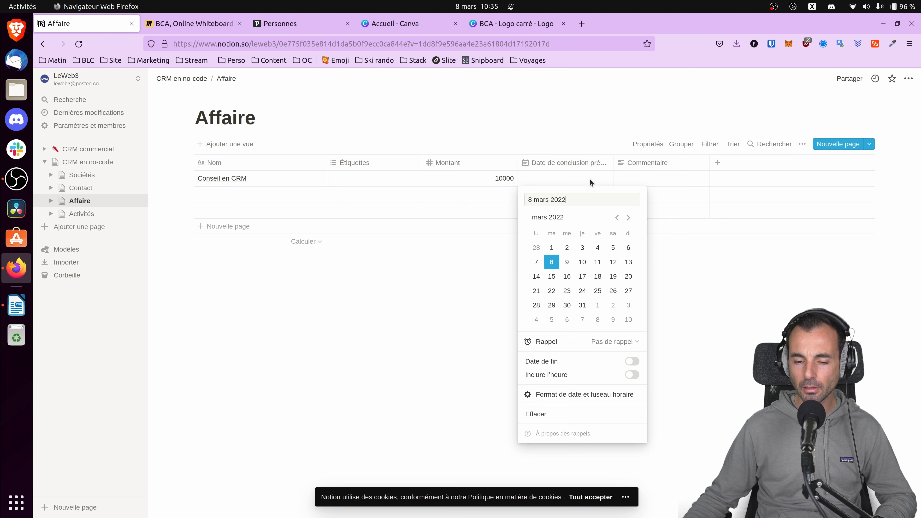
{"action": "left_click", "coordinate": [628, 218]}
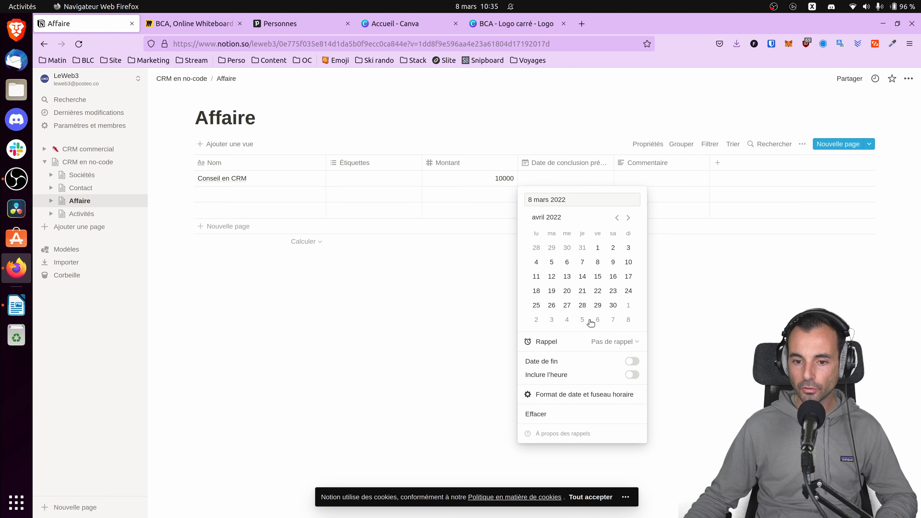
{"action": "left_click", "coordinate": [612, 305]}
{"action": "left_click", "coordinate": [667, 176]}
{"action": "left_click", "coordinate": [667, 175]}
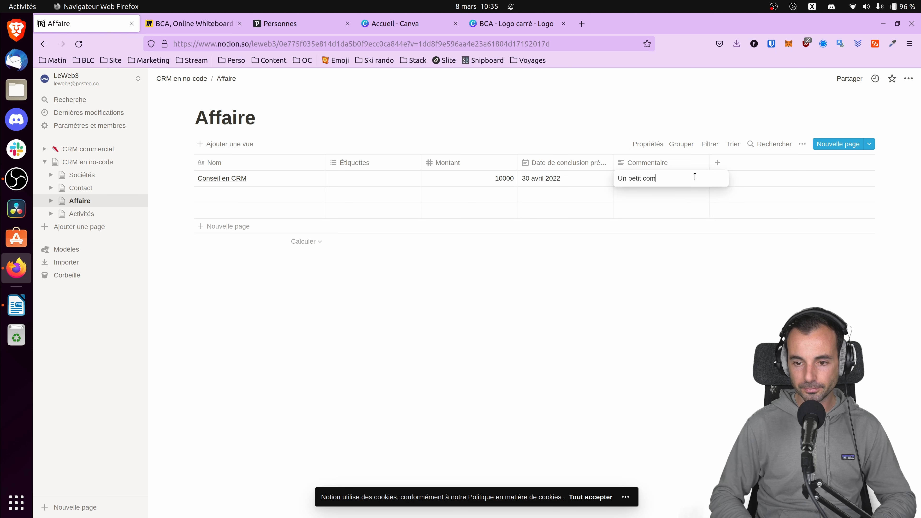
{"action": "key", "text": "Escape"}
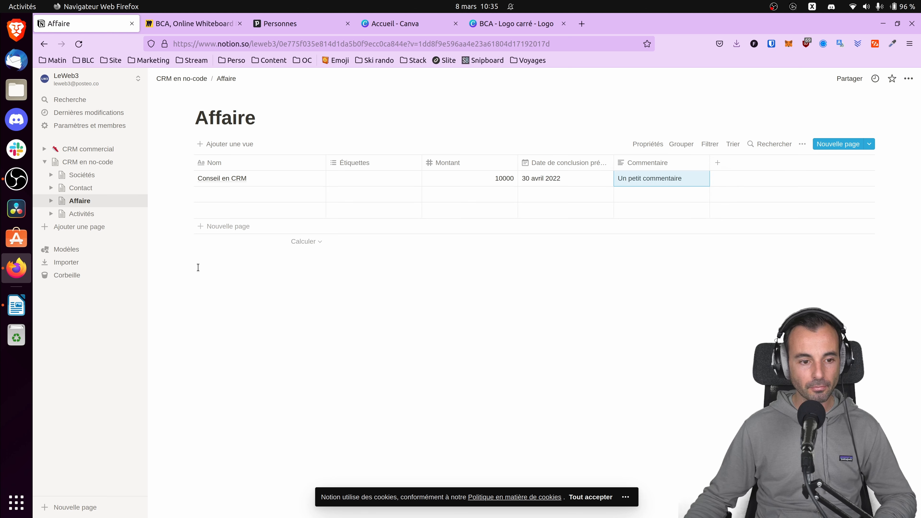
Open the Activités table and enter a first activity named "Rappel" with LeWeb3 as Responsable.
{"action": "left_click", "coordinate": [80, 214]}
{"action": "left_click", "coordinate": [270, 179]}
{"action": "type", "text": "R"}
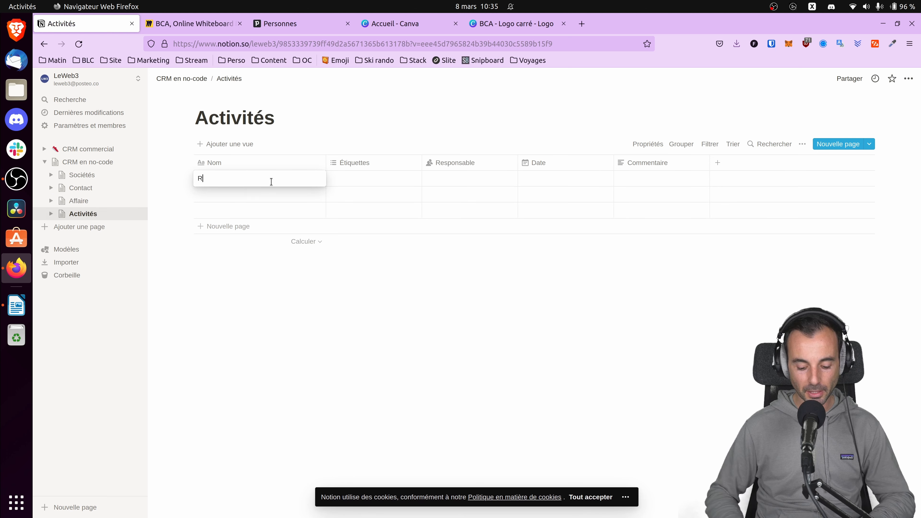
{"action": "type", "text": "appel"}
{"action": "left_click", "coordinate": [470, 178]}
{"action": "left_click", "coordinate": [471, 208]}
Set the activity's date to 10 mars 2022 and enter the comment "Rappeler suite sms".
{"action": "left_click", "coordinate": [560, 179]}
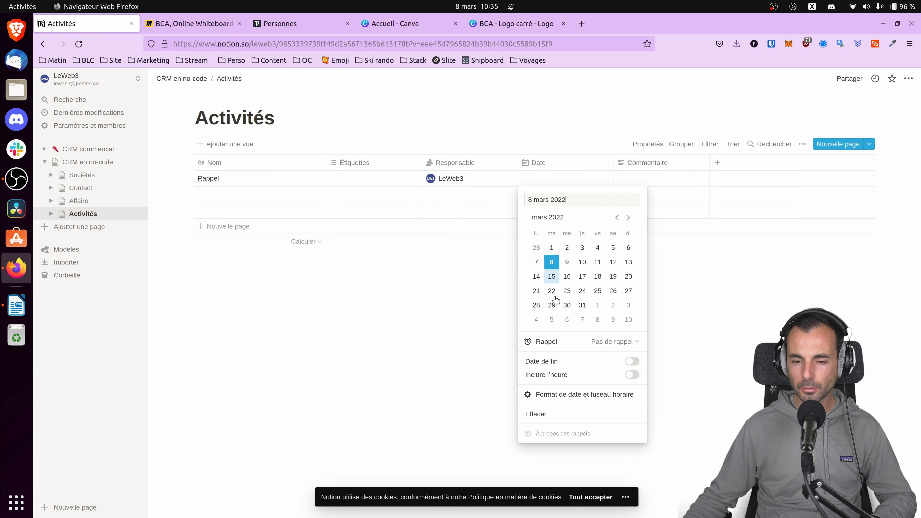
{"action": "left_click", "coordinate": [581, 262]}
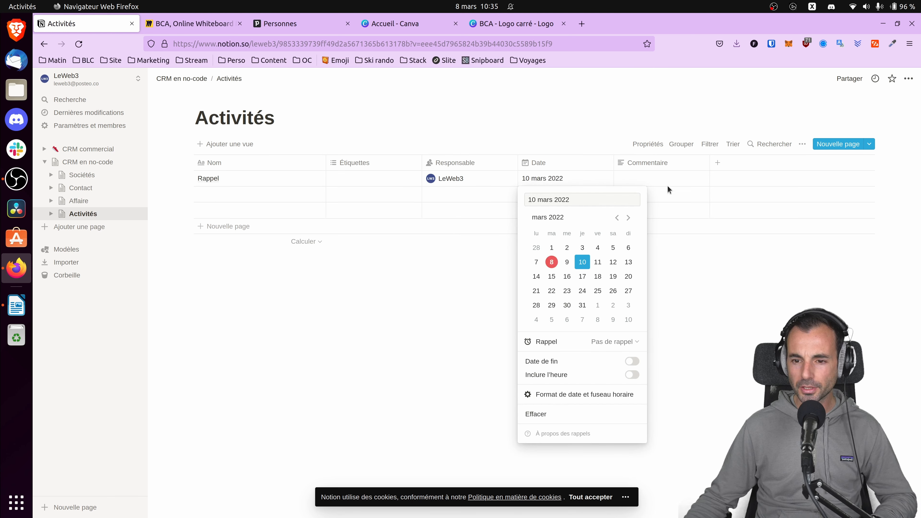
{"action": "left_click", "coordinate": [667, 183]}
{"action": "left_click", "coordinate": [665, 179]}
{"action": "type", "text": "Rappeler suite sms"}
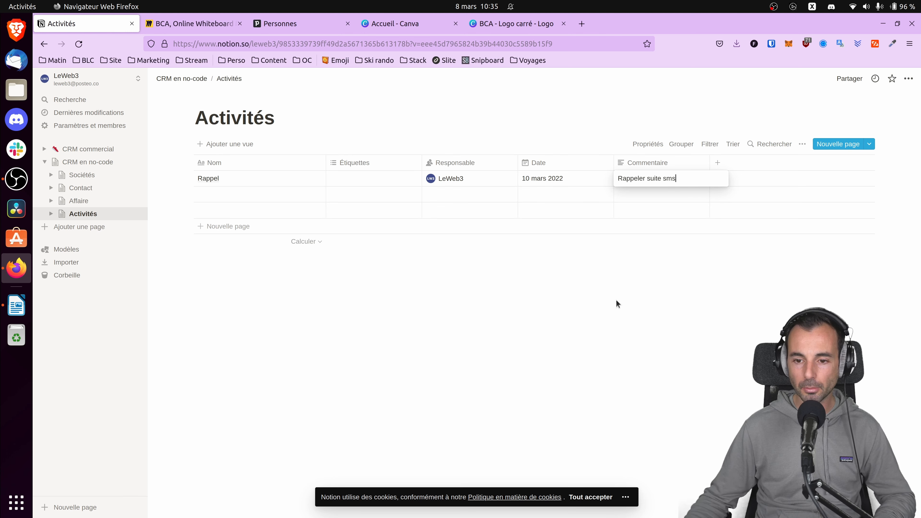
{"action": "key", "text": "Escape"}
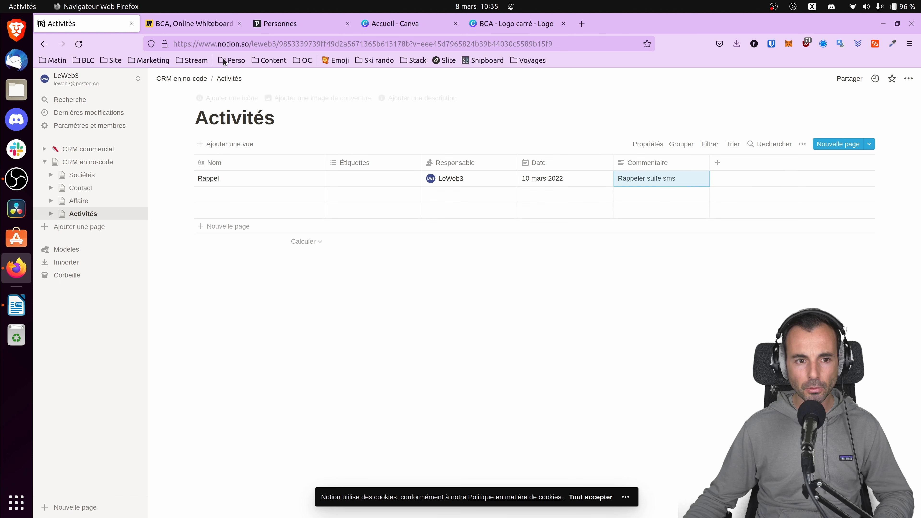
Switch to the Miro board, duplicate the whole four-block CRM diagram and place the copy below the original.
{"action": "left_click", "coordinate": [190, 24]}
{"action": "left_click_drag", "start_coordinate": [251, 114], "coordinate": [618, 476]}
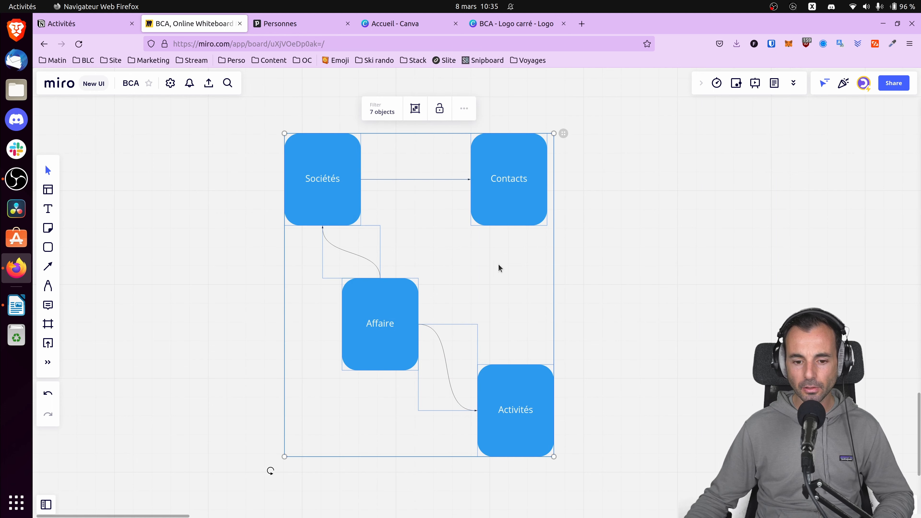
{"action": "key", "text": "ctrl+c"}
{"action": "key", "text": "ctrl+v"}
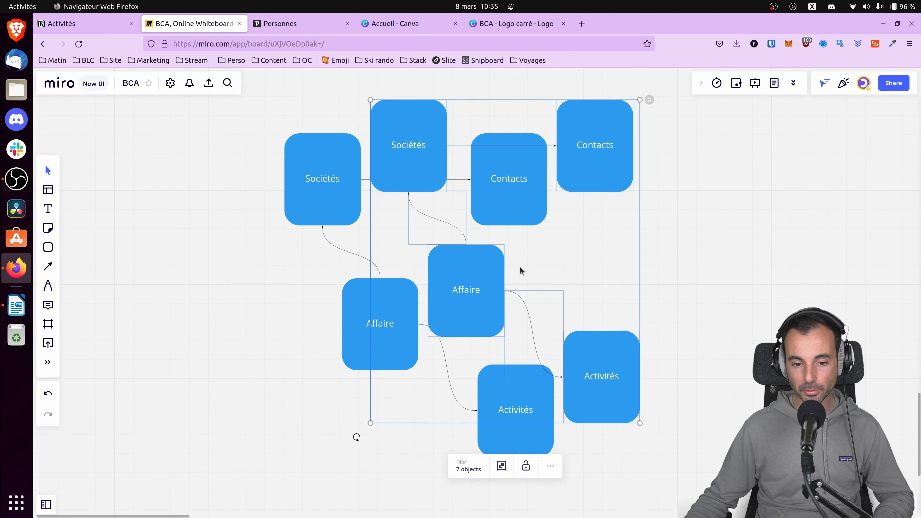
{"action": "left_click_drag", "start_coordinate": [497, 147], "coordinate": [467, 247]}
{"action": "scroll", "coordinate": [167, 430], "scroll_direction": "down", "scroll_amount": 8}
Delete the three connectors between the Sociétés, Contacts, Affaire and Activités blocks in the copied diagram.
{"action": "left_click", "coordinate": [489, 247]}
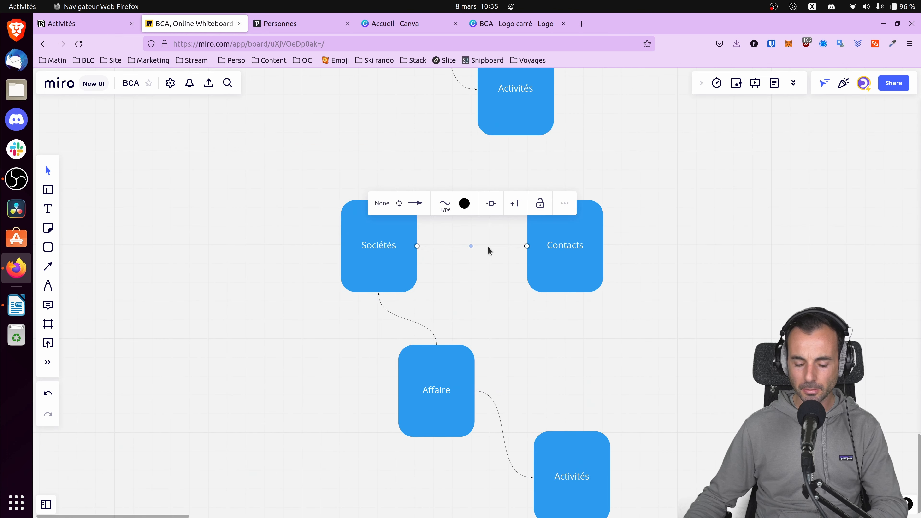
{"action": "key", "text": "Delete"}
{"action": "left_click", "coordinate": [418, 329]}
{"action": "key", "text": "Delete"}
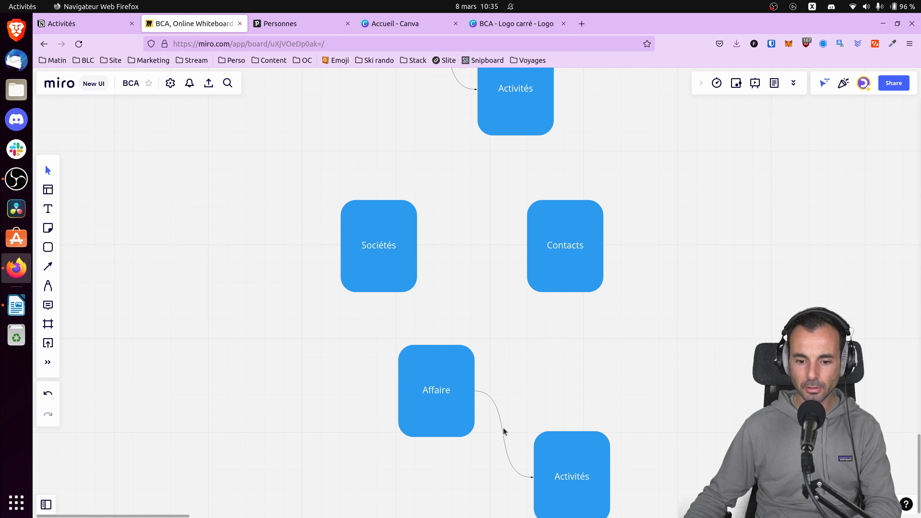
{"action": "left_click", "coordinate": [503, 430]}
{"action": "key", "text": "Delete"}
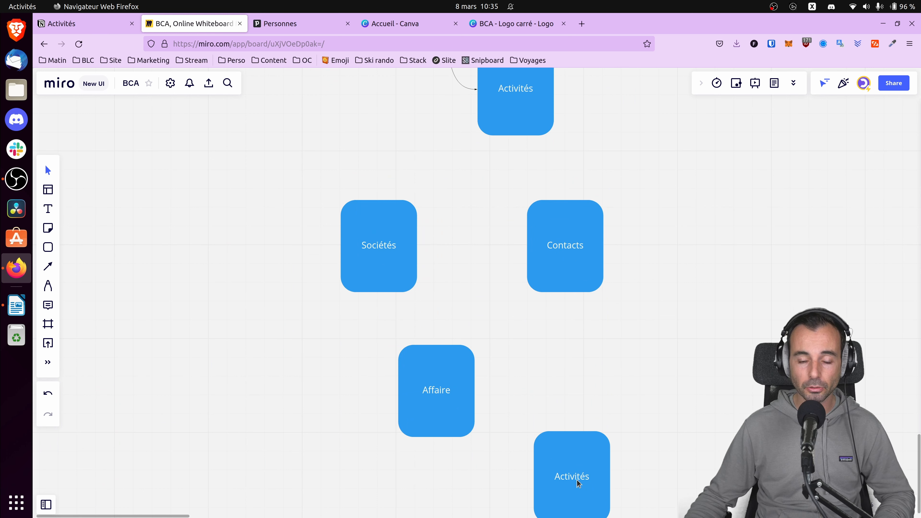
Switch back to Notion and look through the CRM tables, ending on Sociétés.
{"action": "left_click", "coordinate": [95, 25]}
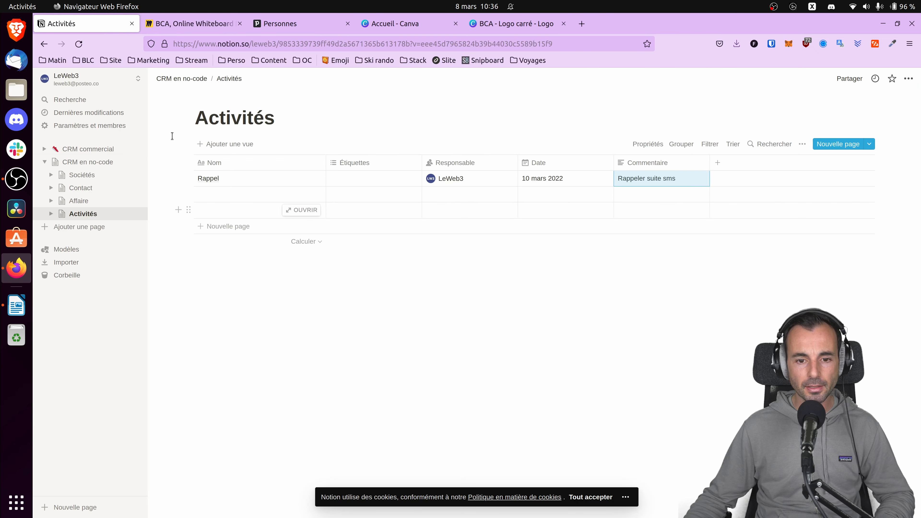
{"action": "left_click", "coordinate": [86, 177]}
{"action": "left_click", "coordinate": [84, 188]}
{"action": "left_click", "coordinate": [84, 214]}
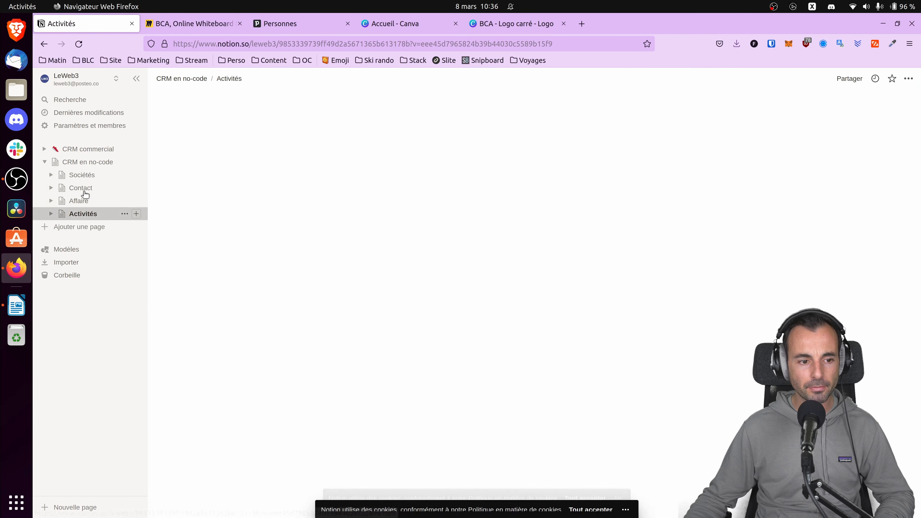
{"action": "left_click", "coordinate": [95, 176]}
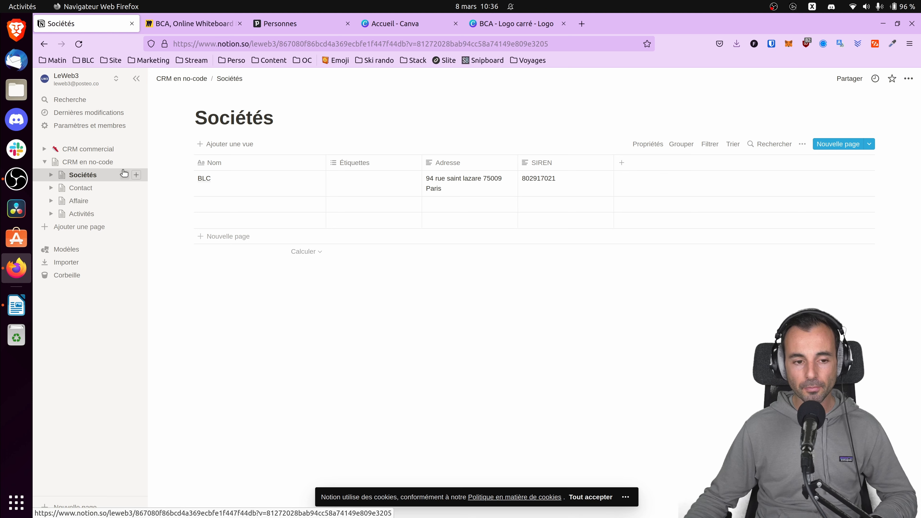
In the Contact table, narrow the Nom column and add a Relation column linked to the Sociétés database.
{"action": "left_click", "coordinate": [86, 187]}
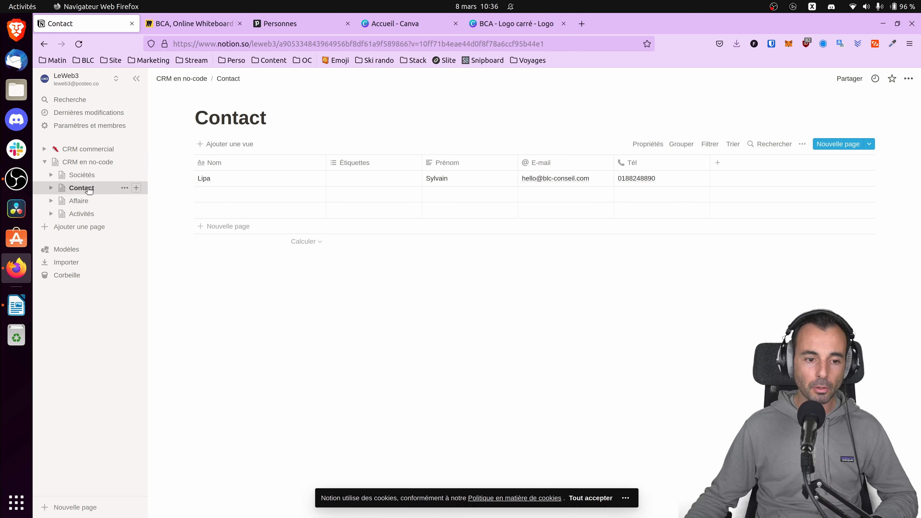
{"action": "left_click_drag", "start_coordinate": [326, 162], "coordinate": [254, 163]}
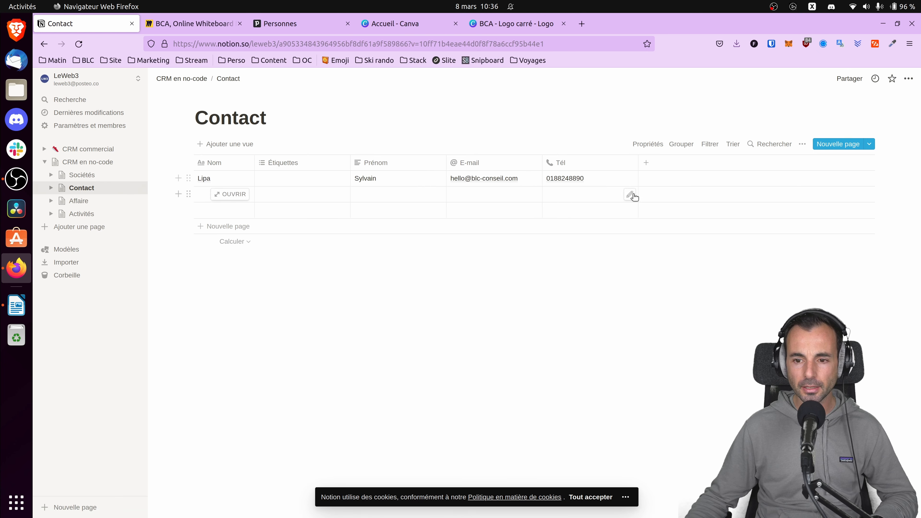
{"action": "left_click", "coordinate": [645, 161]}
{"action": "left_click", "coordinate": [674, 216]}
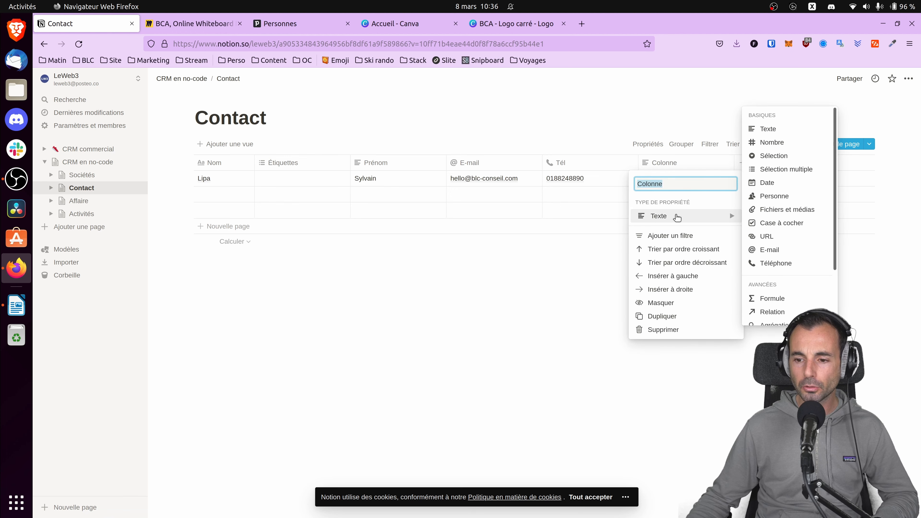
{"action": "left_click", "coordinate": [782, 313]}
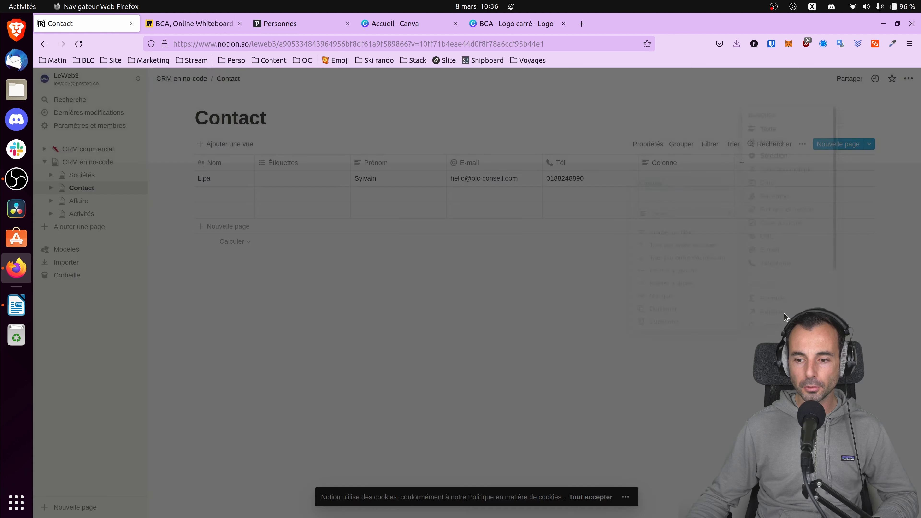
{"action": "left_click", "coordinate": [511, 300]}
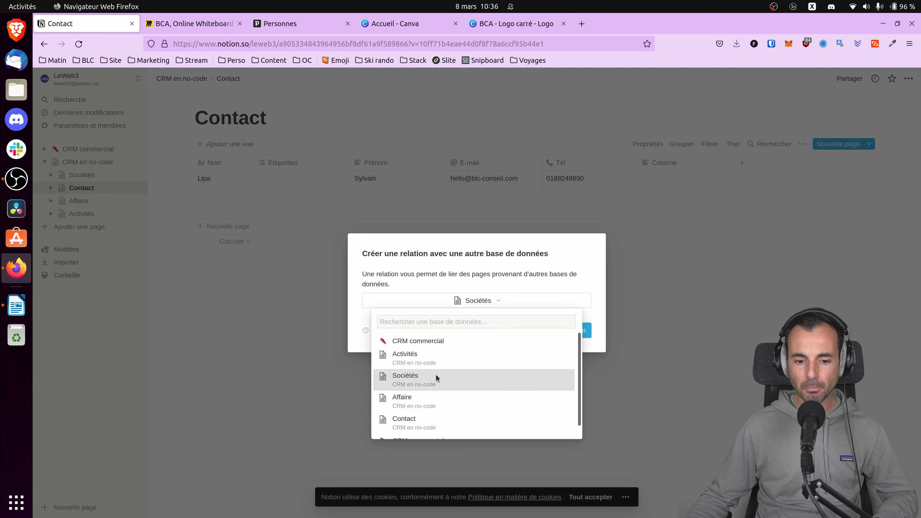
{"action": "left_click", "coordinate": [436, 378]}
{"action": "left_click", "coordinate": [559, 330]}
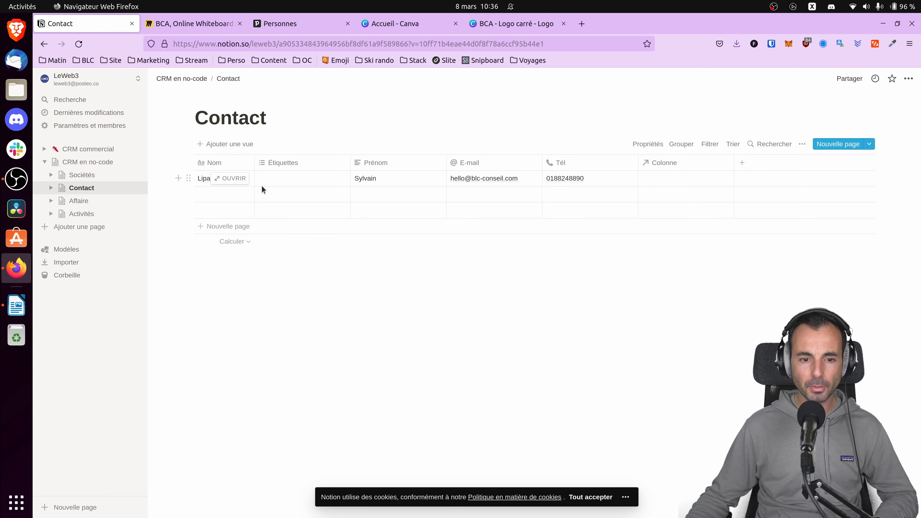
Link the first contact to the company BLC in the new relation column.
{"action": "left_click", "coordinate": [701, 178]}
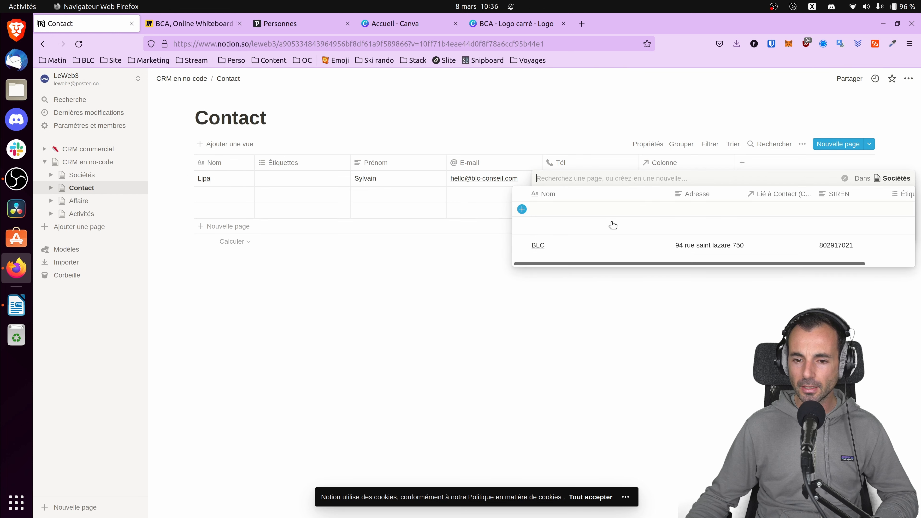
{"action": "left_click", "coordinate": [522, 240]}
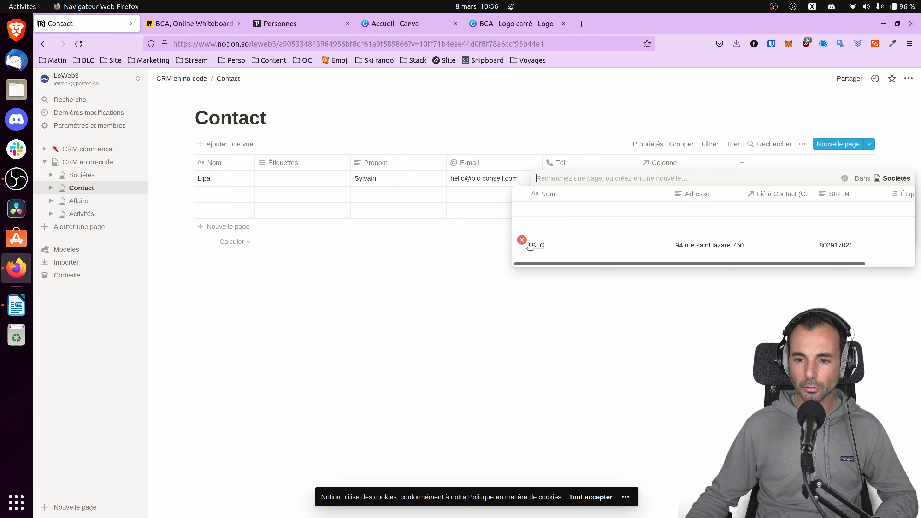
{"action": "left_click", "coordinate": [565, 282]}
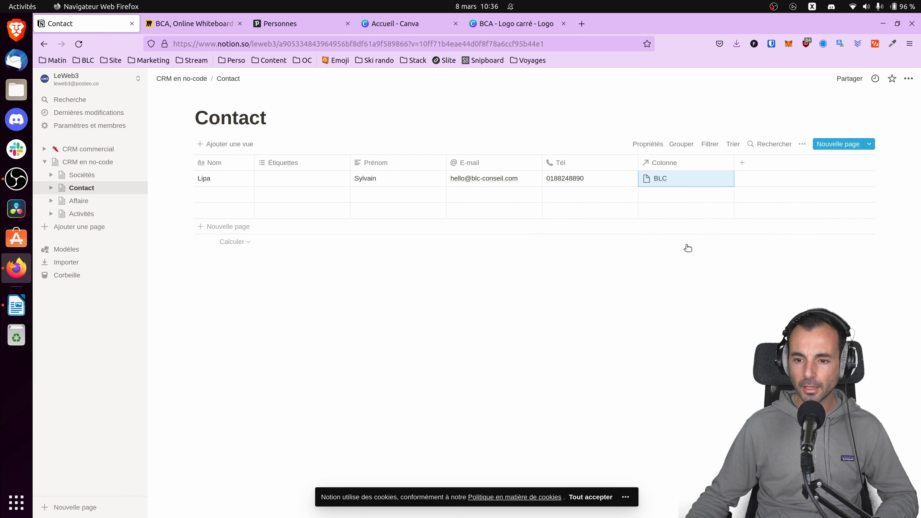
Switch to the Miro board and draw a connector from Sociétés to Contacts in the copied diagram.
{"action": "left_click", "coordinate": [216, 26]}
{"action": "left_click", "coordinate": [406, 249]}
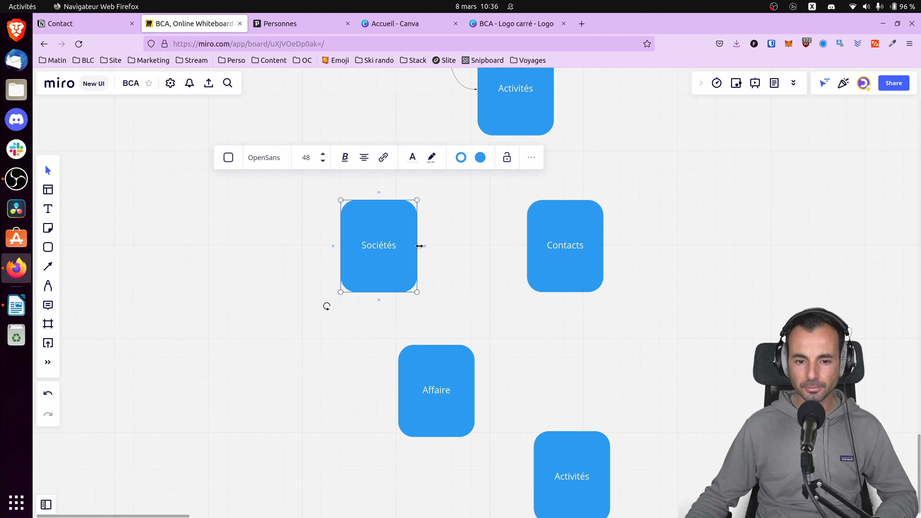
{"action": "left_click_drag", "start_coordinate": [432, 247], "coordinate": [527, 247]}
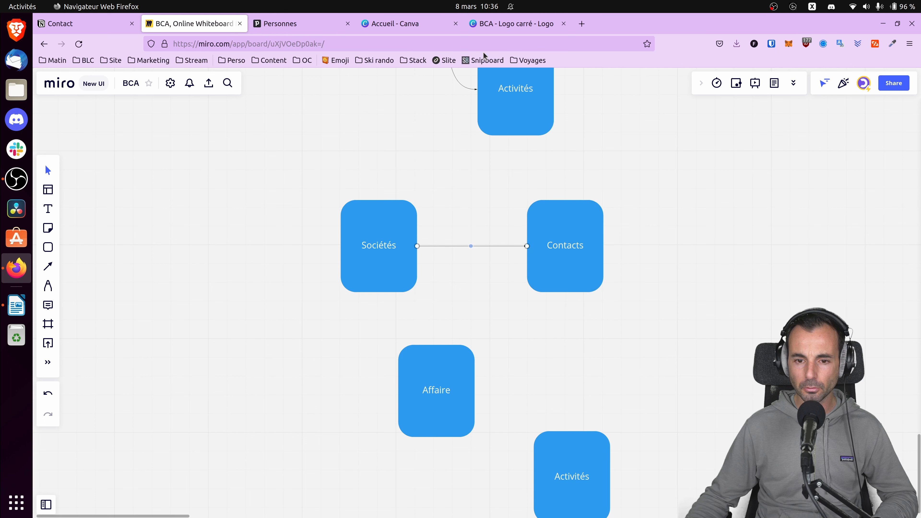
Switch back to Notion and rename the Contact table's relation column as "Société".
{"action": "left_click", "coordinate": [109, 24]}
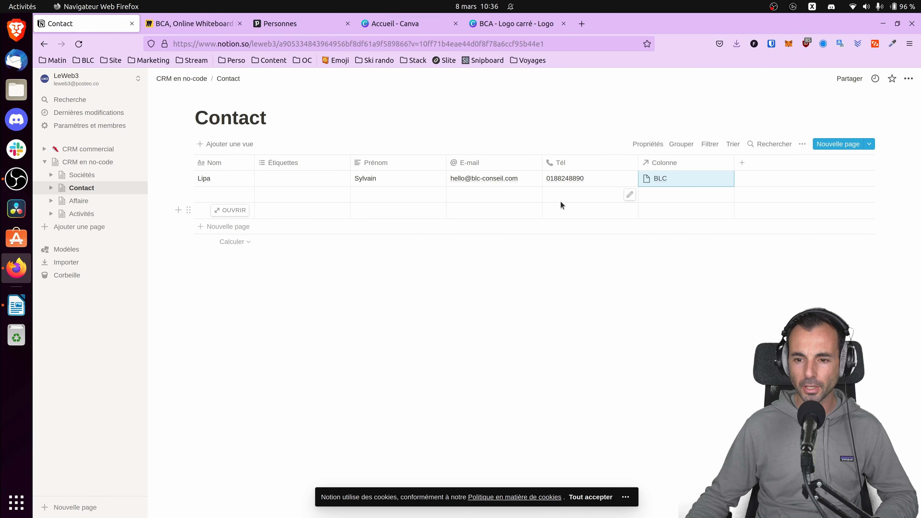
{"action": "left_click", "coordinate": [665, 167]}
{"action": "type", "text": "Société"}
{"action": "key", "text": "Return"}
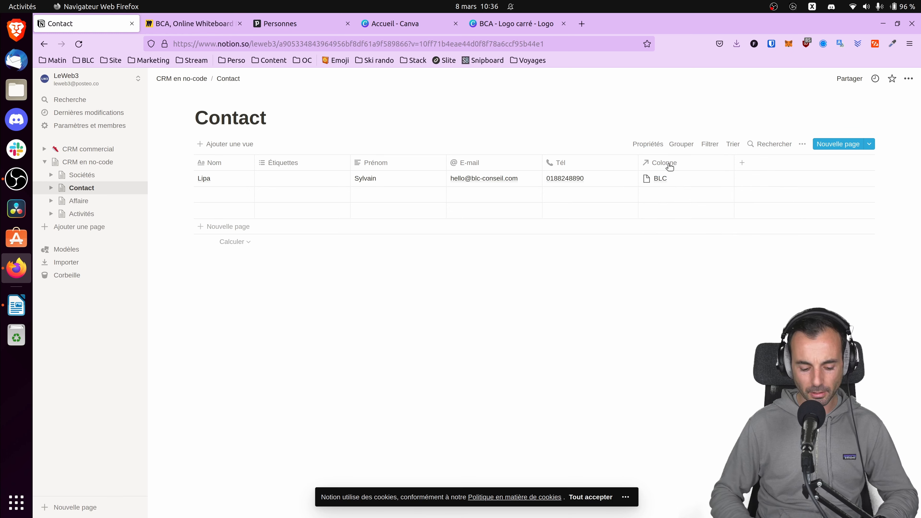
In the Sociétés table, rename the relation column linked to the Contact database as "Contact".
{"action": "left_click", "coordinate": [83, 174]}
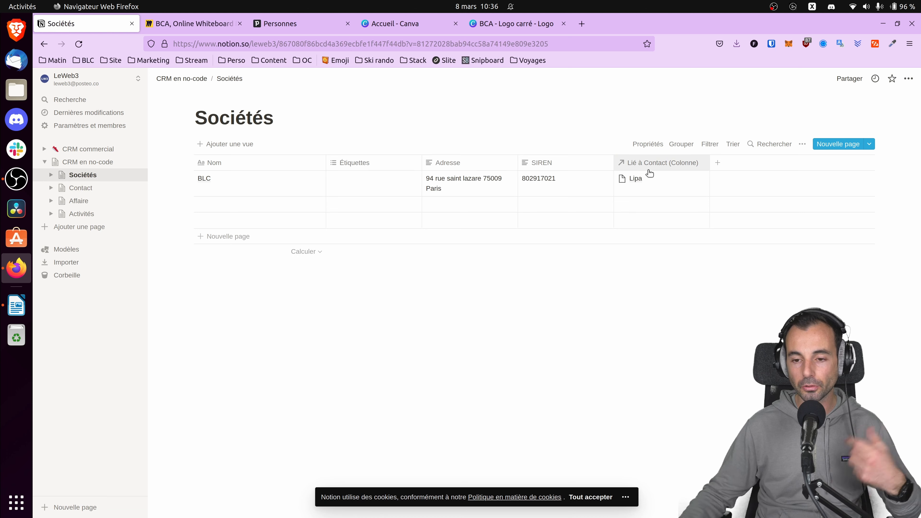
{"action": "left_click", "coordinate": [654, 163]}
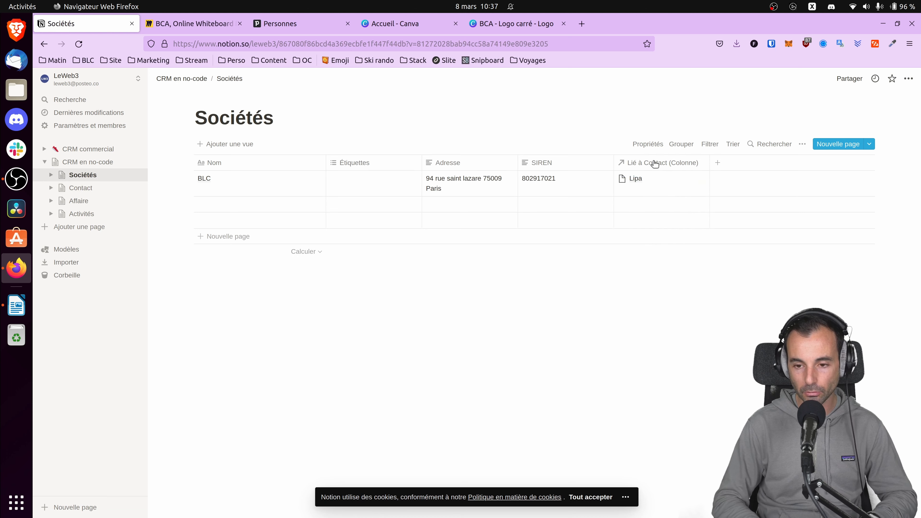
{"action": "left_click", "coordinate": [684, 180]}
{"action": "left_click", "coordinate": [672, 164]}
{"action": "left_click", "coordinate": [672, 164]}
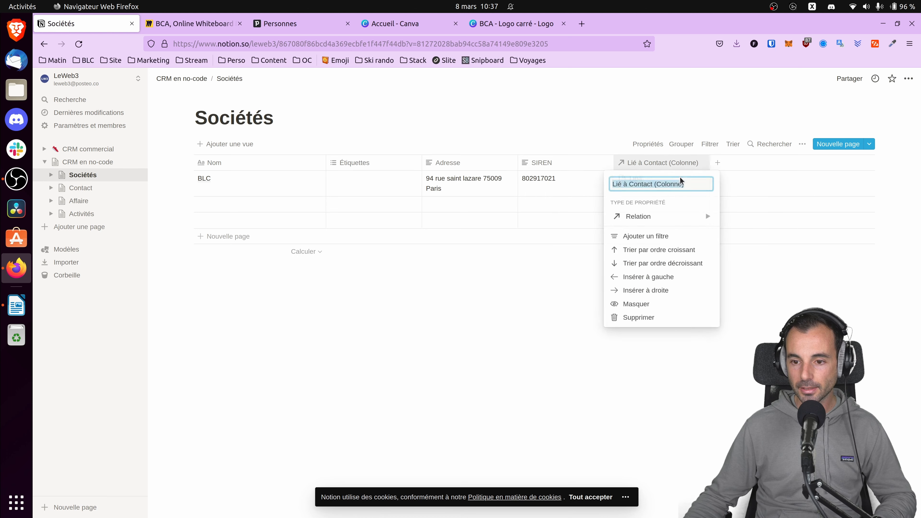
{"action": "key", "text": "BackSpace"}
{"action": "type", "text": "Contact"}
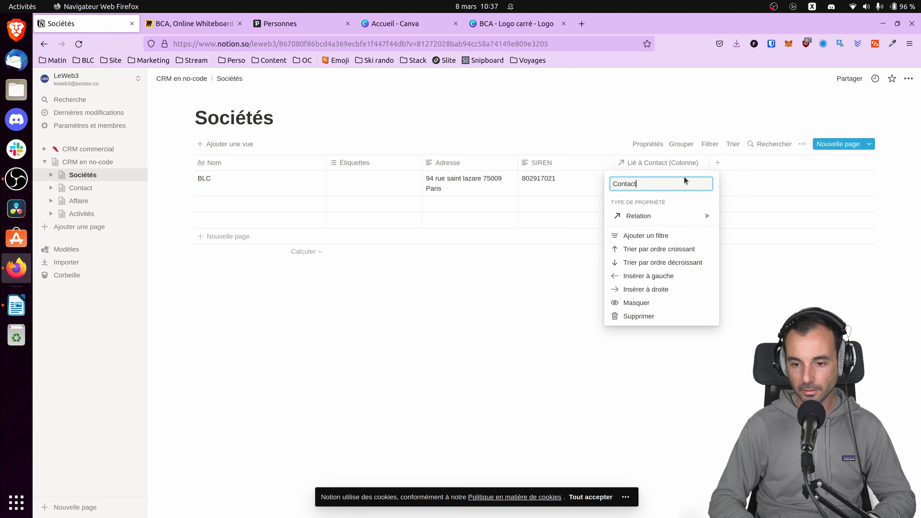
{"action": "key", "text": "Return"}
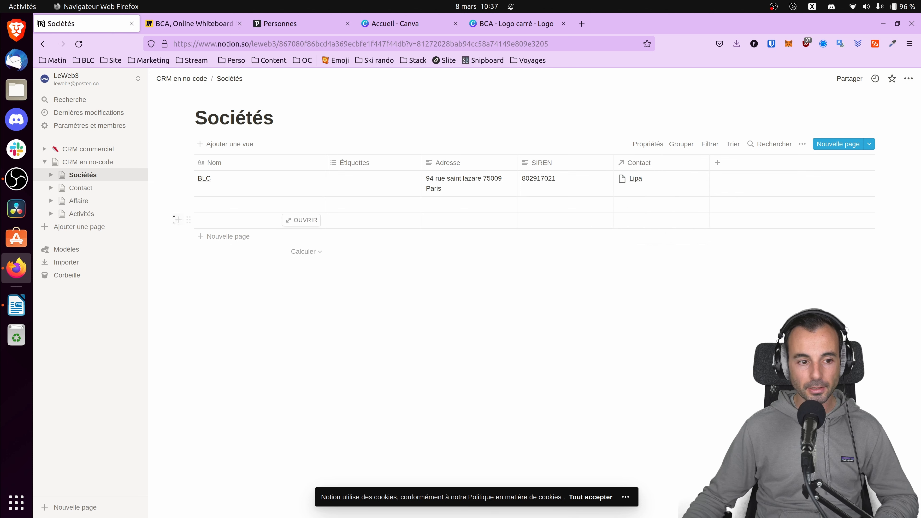
In the Contact table, add a second contact by entering the person's last name and first name.
{"action": "left_click", "coordinate": [81, 187]}
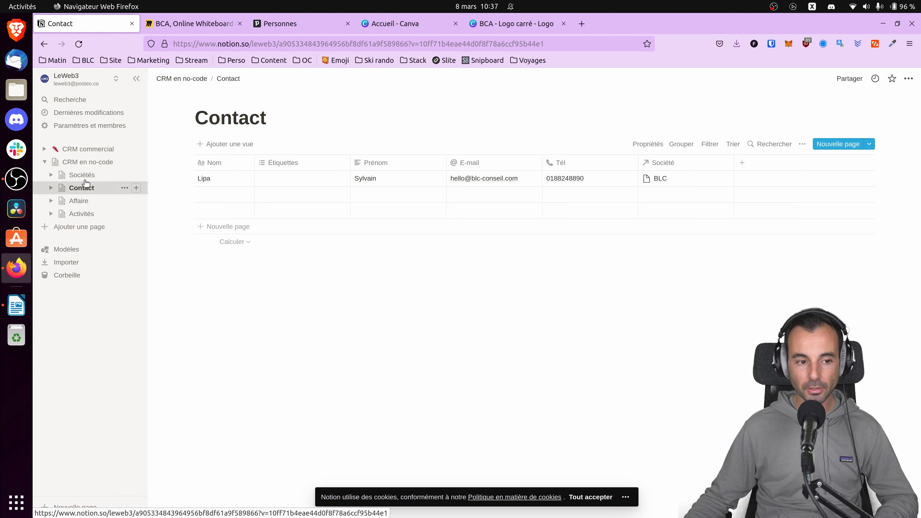
{"action": "left_click", "coordinate": [206, 195]}
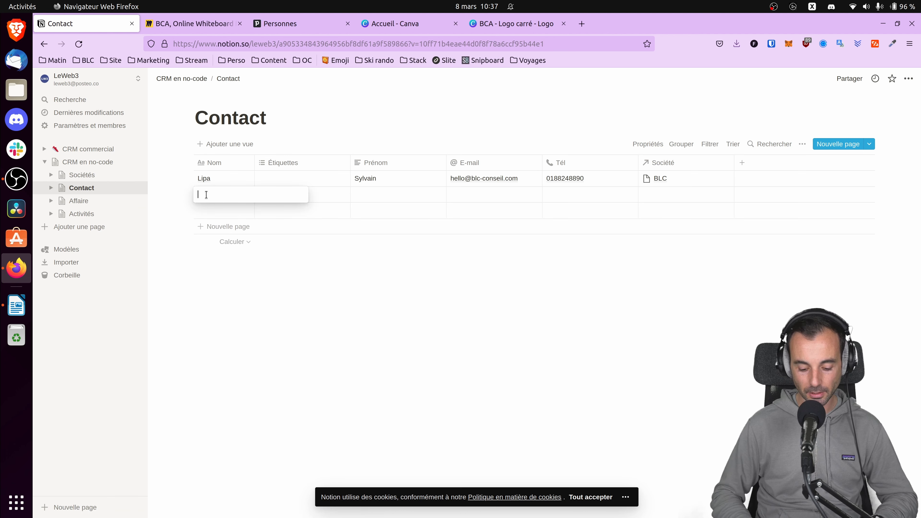
{"action": "key", "text": "Tab"}
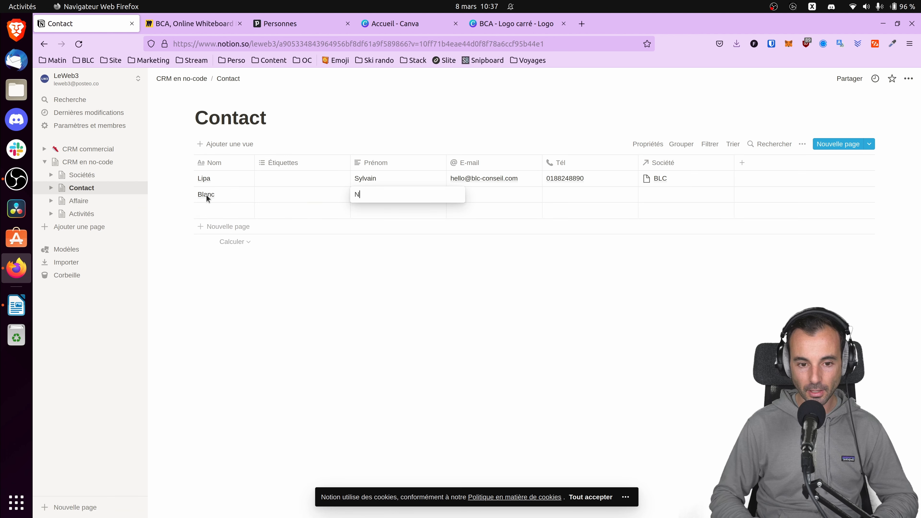
{"action": "key", "text": "Tab"}
Copy the first contact's e-mail and phone number to the second contact, link it to BLC, and check the Sociétés table.
{"action": "left_click", "coordinate": [502, 183]}
{"action": "left_click", "coordinate": [606, 179]}
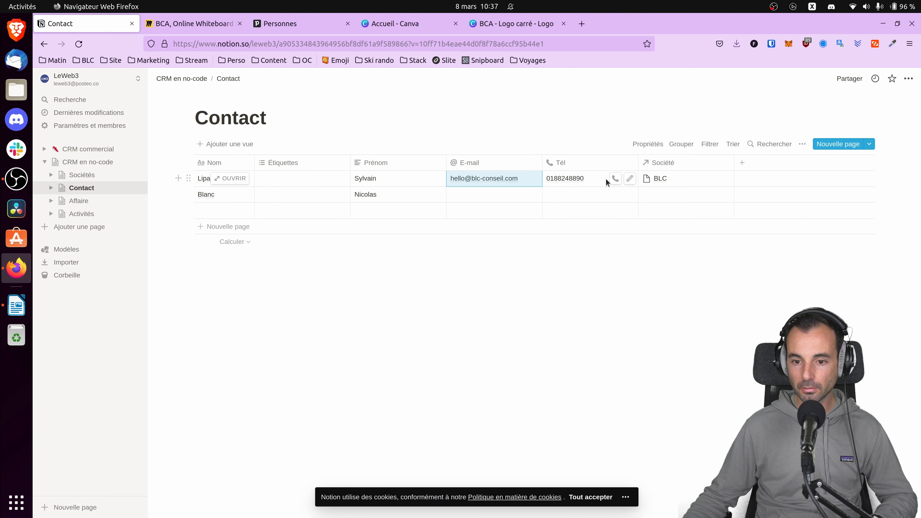
{"action": "left_click", "coordinate": [603, 178]}
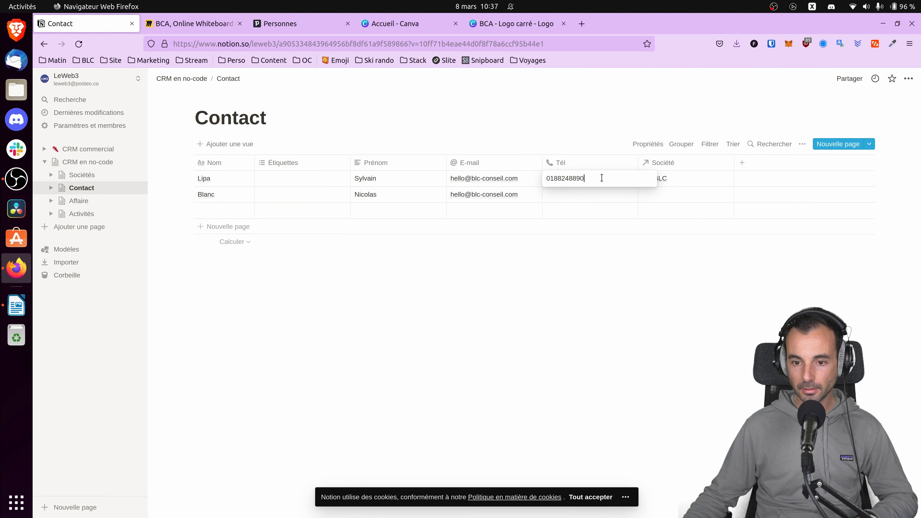
{"action": "key", "text": "Return"}
{"action": "left_click", "coordinate": [674, 195]}
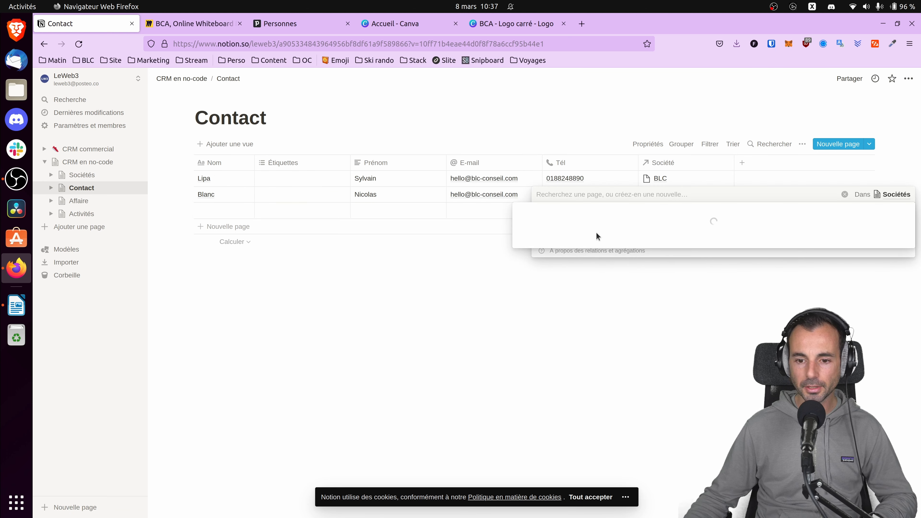
{"action": "left_click", "coordinate": [553, 255]}
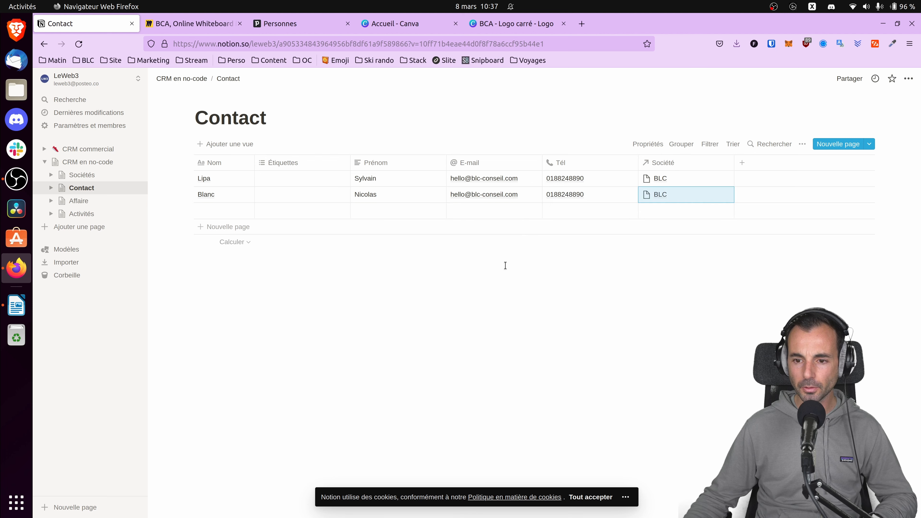
{"action": "left_click", "coordinate": [77, 175]}
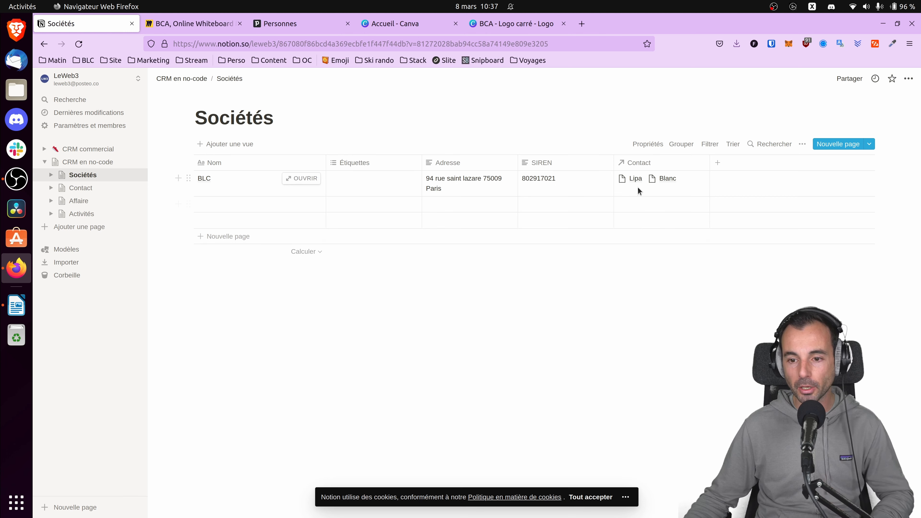
Add a new column named "Société" to the Affaire table.
{"action": "left_click", "coordinate": [91, 187]}
{"action": "left_click", "coordinate": [79, 201]}
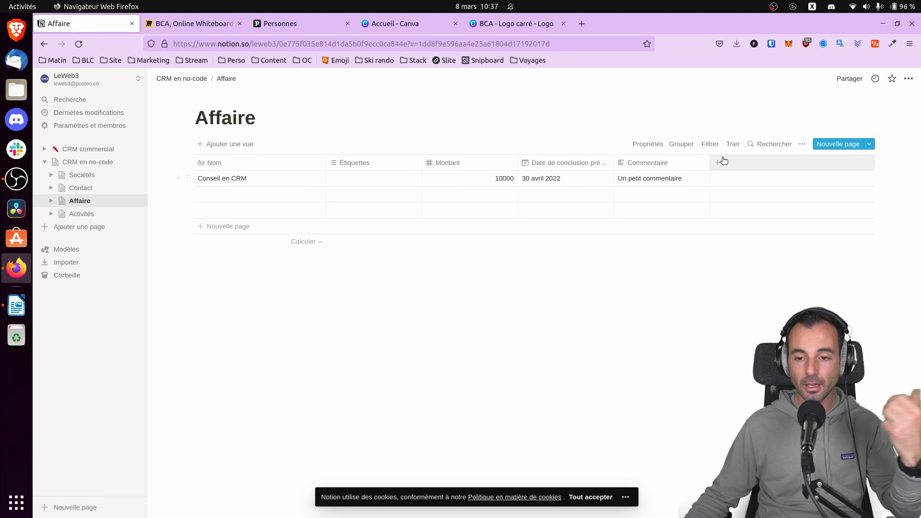
{"action": "left_click", "coordinate": [732, 168]}
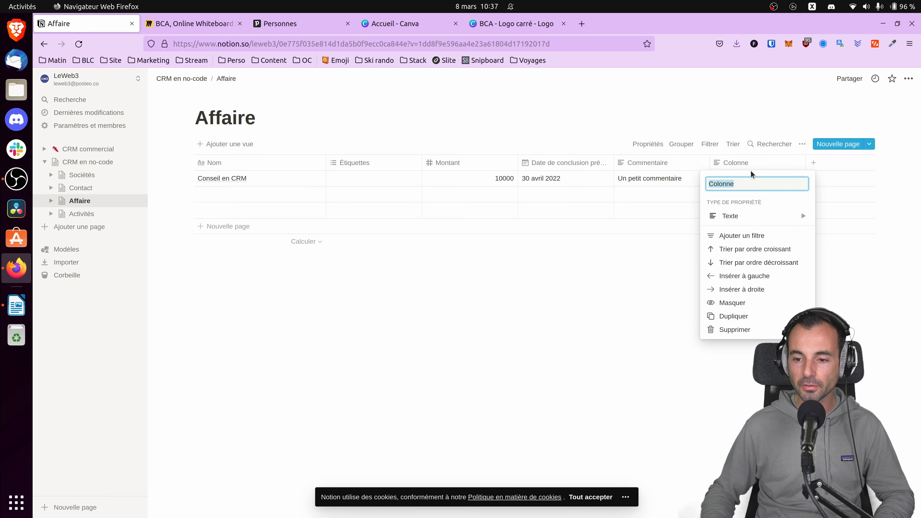
{"action": "mouse_move", "coordinate": [746, 219]}
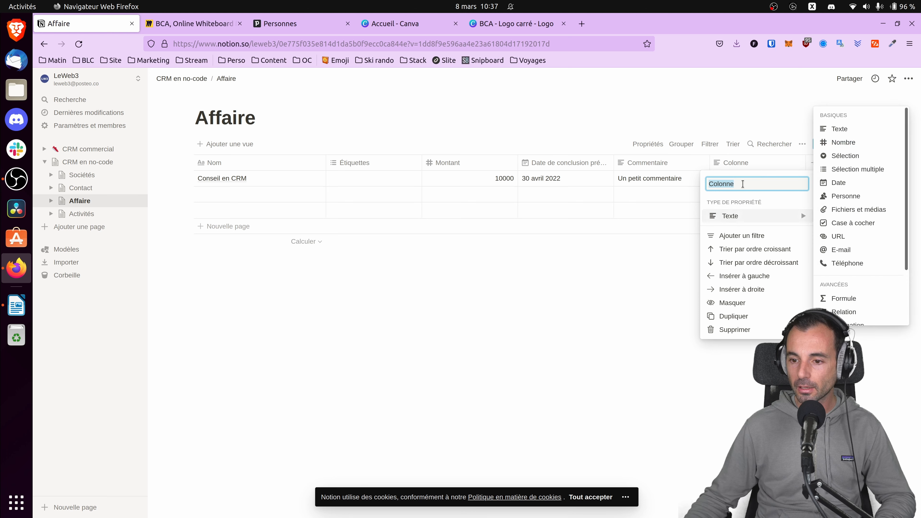
{"action": "type", "text": "Soc"}
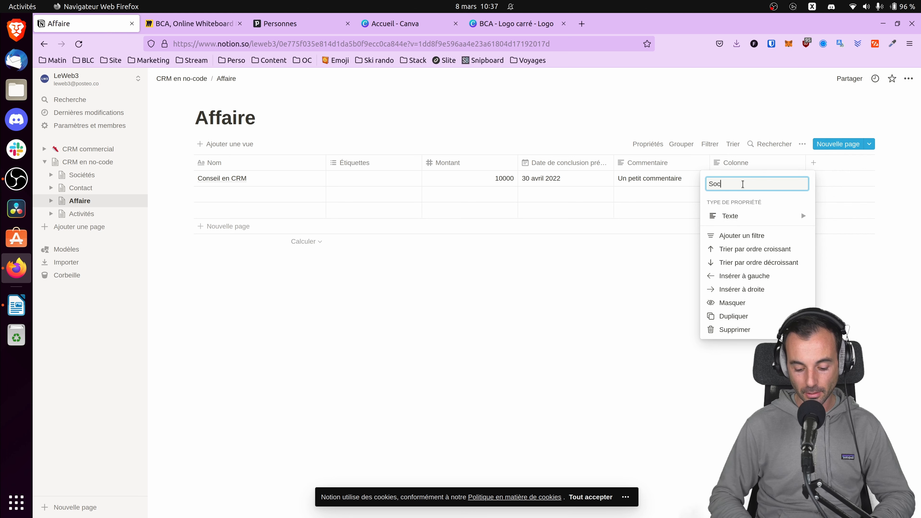
{"action": "type", "text": "iété"}
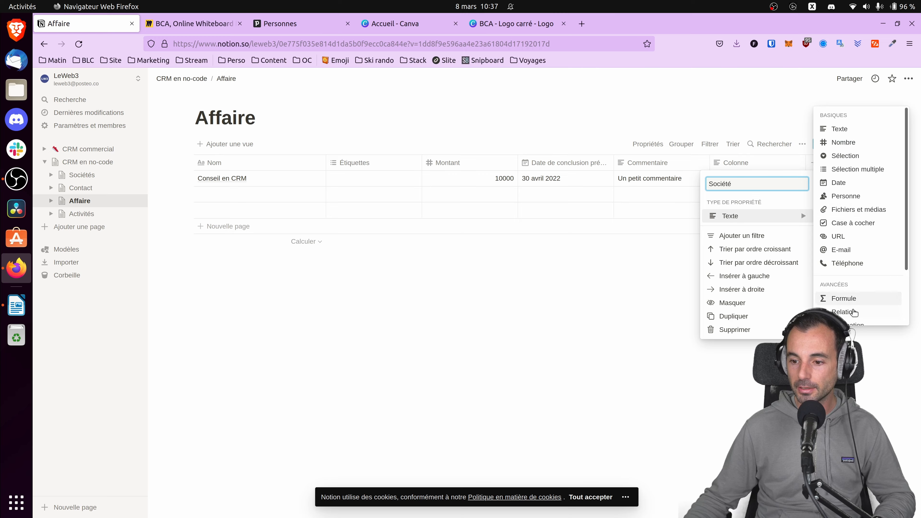
Make the Société column a relation to the Sociétés database and link the deal Conseil en CRM to BLC.
{"action": "left_click", "coordinate": [854, 312]}
{"action": "left_click", "coordinate": [467, 295]}
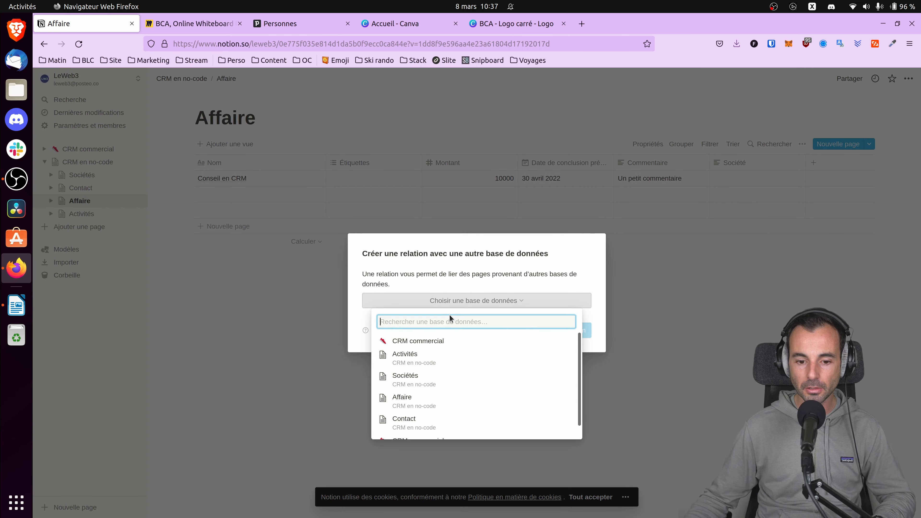
{"action": "left_click", "coordinate": [429, 378]}
{"action": "left_click", "coordinate": [558, 330]}
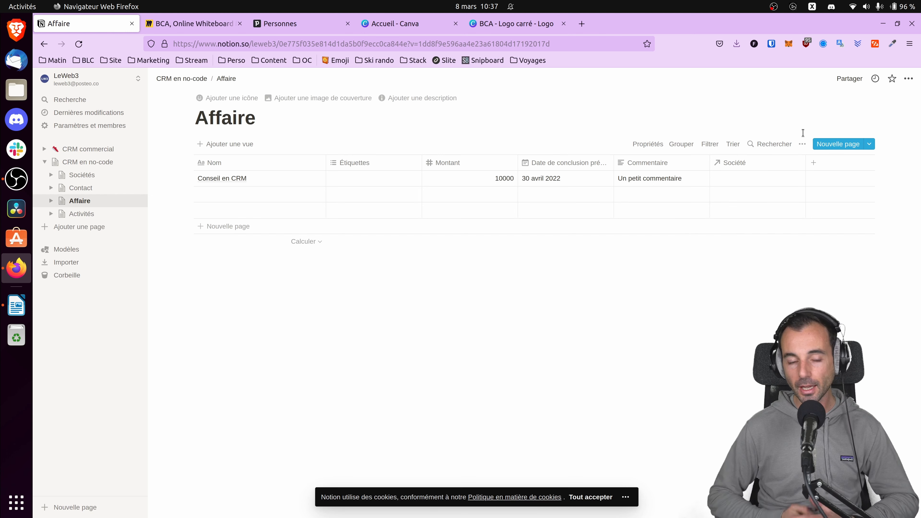
{"action": "left_click", "coordinate": [784, 175]}
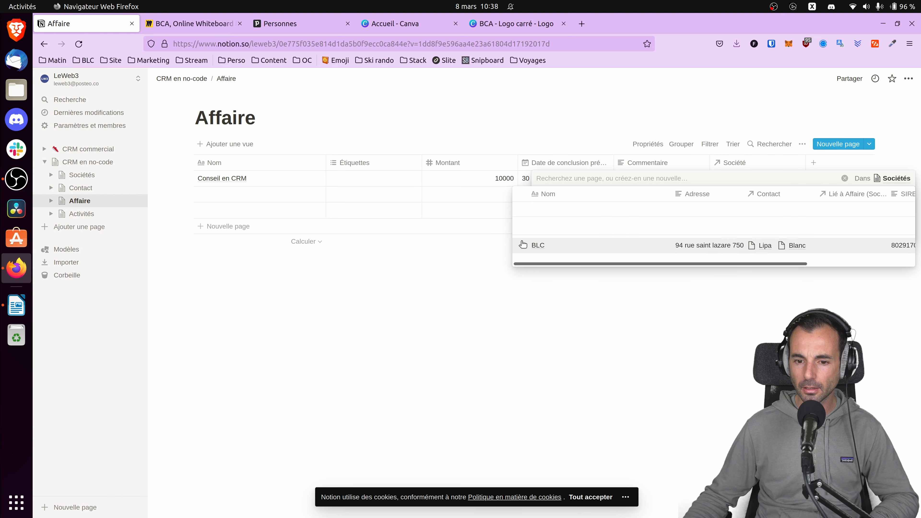
{"action": "left_click", "coordinate": [523, 245]}
In the Activités table, add a Relation column named "Affaire" linked to the Affaire database.
{"action": "left_click", "coordinate": [82, 214]}
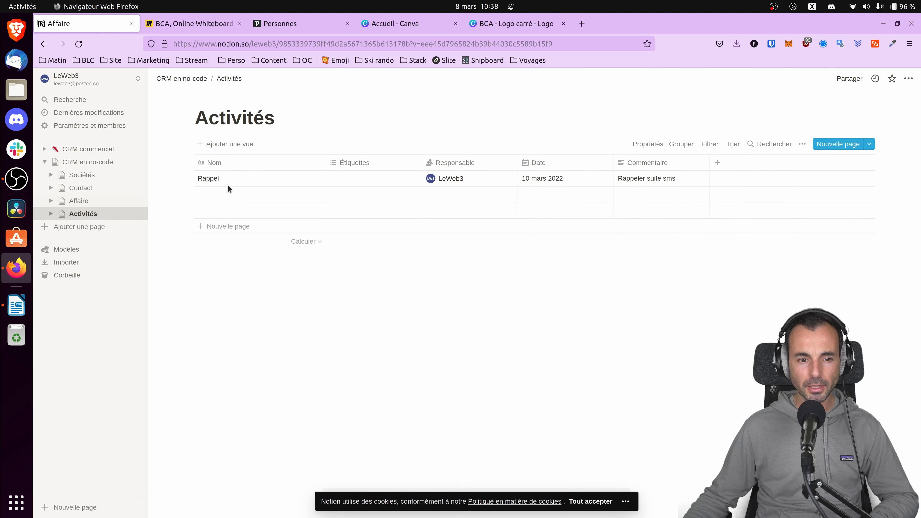
{"action": "left_click", "coordinate": [719, 164]}
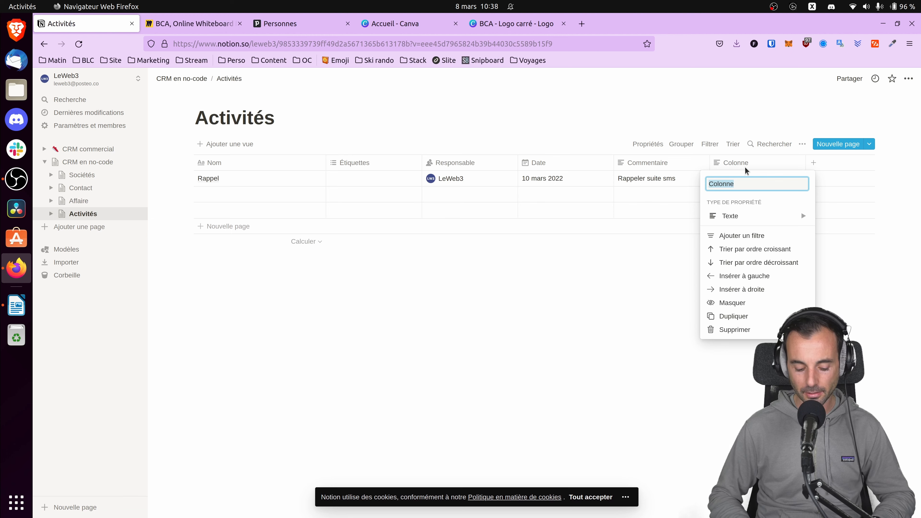
{"action": "type", "text": "Affaire"}
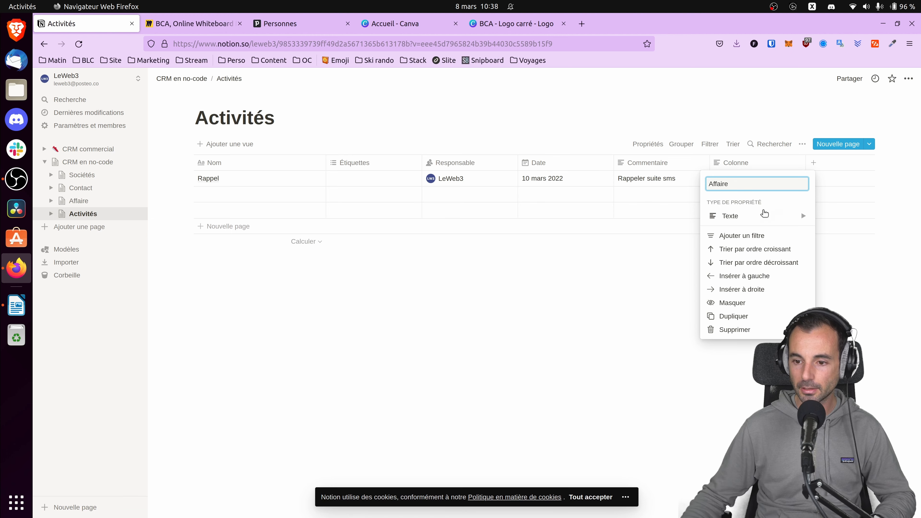
{"action": "left_click", "coordinate": [764, 214]}
{"action": "left_click", "coordinate": [845, 310]}
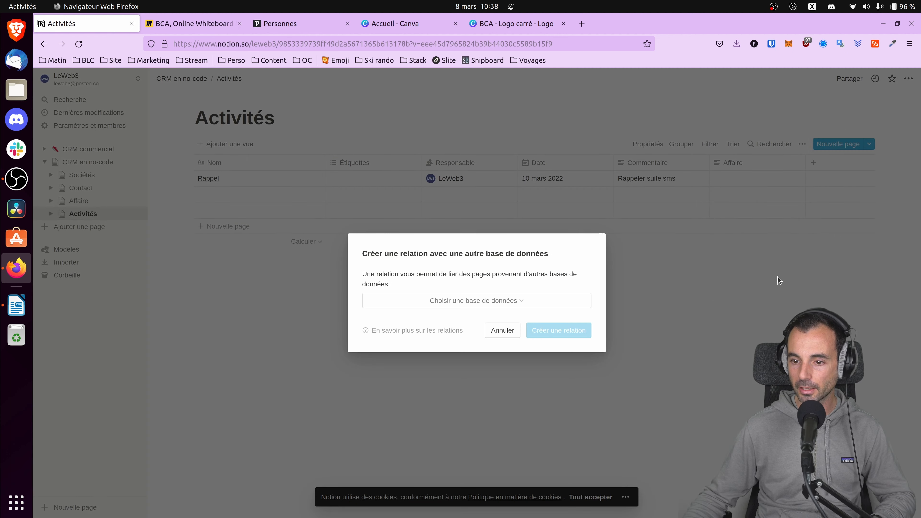
{"action": "left_click", "coordinate": [478, 300]}
{"action": "left_click", "coordinate": [397, 322]}
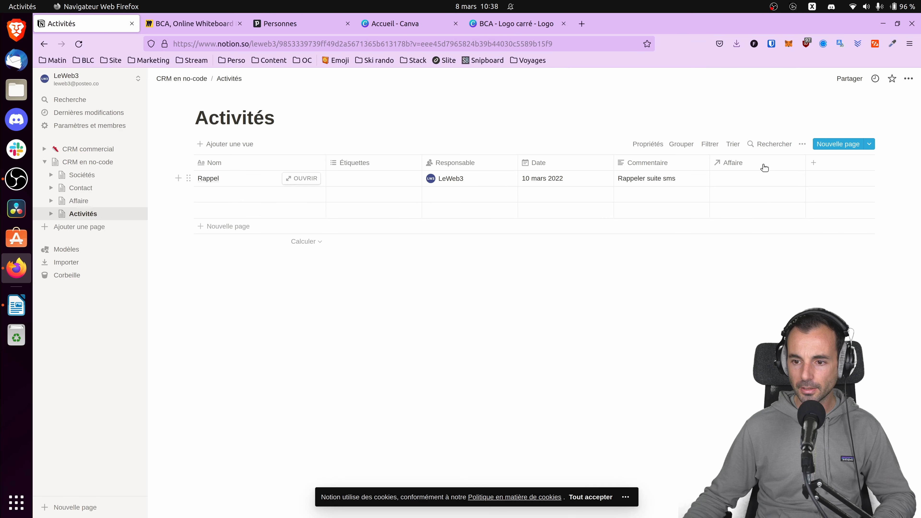
Link the Rappel activity to the deal Conseil en CRM and add another column after Affaire.
{"action": "left_click", "coordinate": [747, 182]}
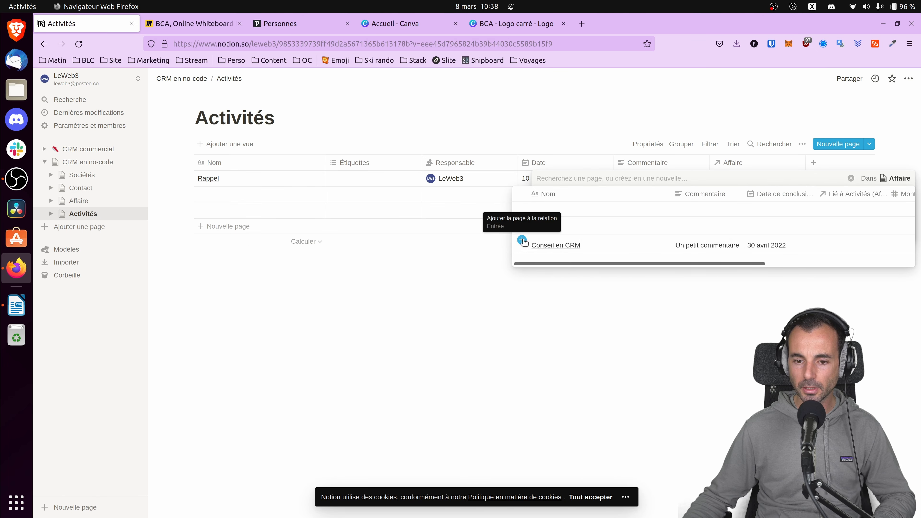
{"action": "left_click", "coordinate": [522, 241]}
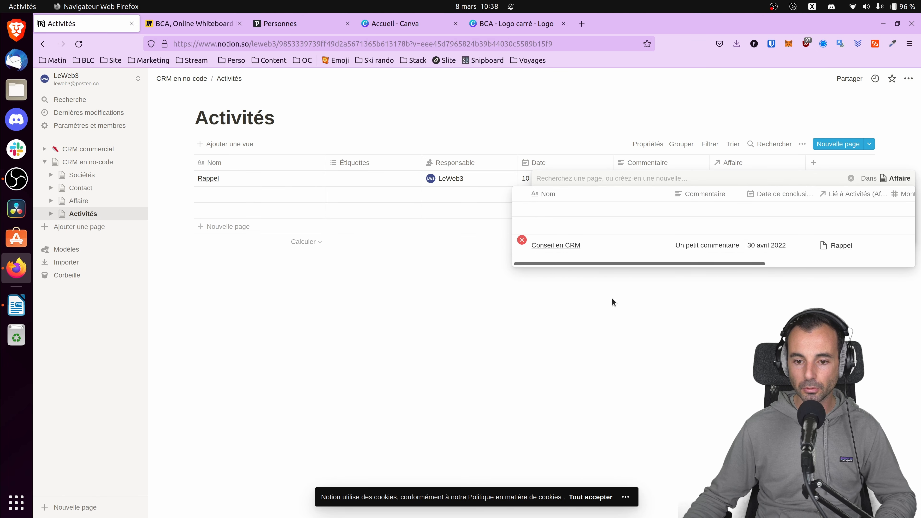
{"action": "key", "text": "Escape"}
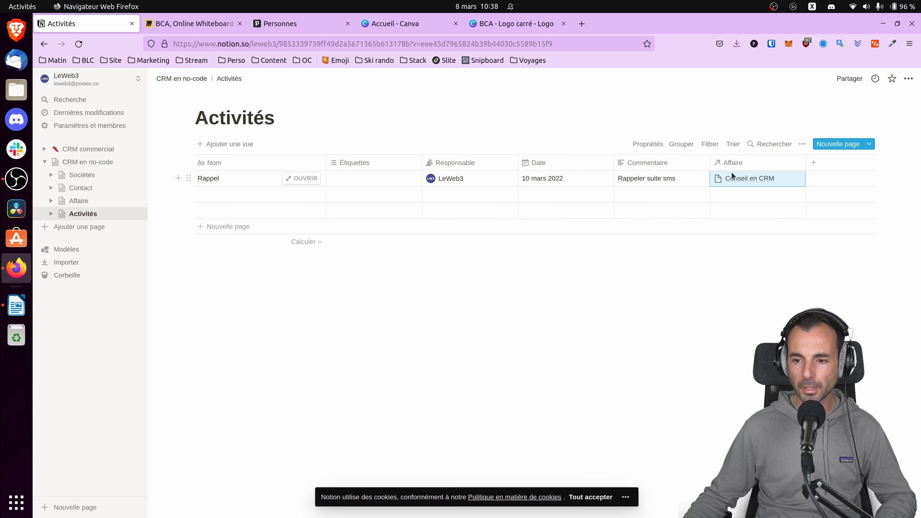
{"action": "left_click", "coordinate": [815, 165]}
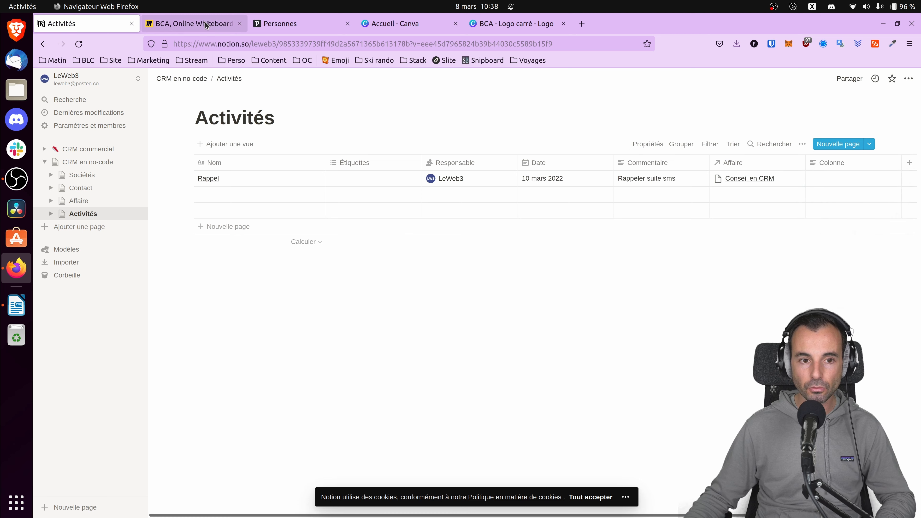
Switch to the Miro board and draw a connector from Affaire to Activités in the copied diagram.
{"action": "left_click", "coordinate": [194, 24]}
{"action": "left_click_drag", "start_coordinate": [628, 362], "coordinate": [592, 312]}
{"action": "left_click_drag", "start_coordinate": [562, 303], "coordinate": [456, 166]}
{"action": "left_click", "coordinate": [366, 273]}
{"action": "left_click_drag", "start_coordinate": [376, 254], "coordinate": [435, 296]}
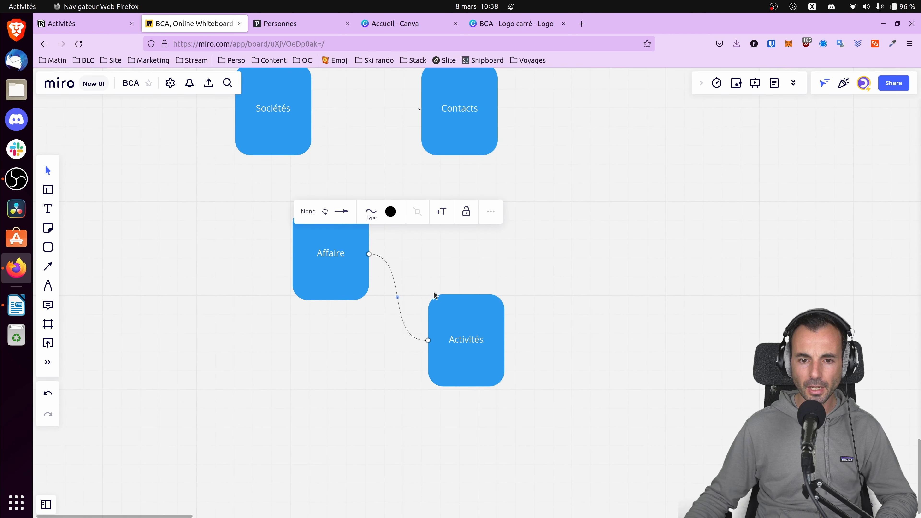
Draw a short connector with a loose end from the top of Activités, and a connector from Sociétés to Affaire.
{"action": "left_click", "coordinate": [460, 303]}
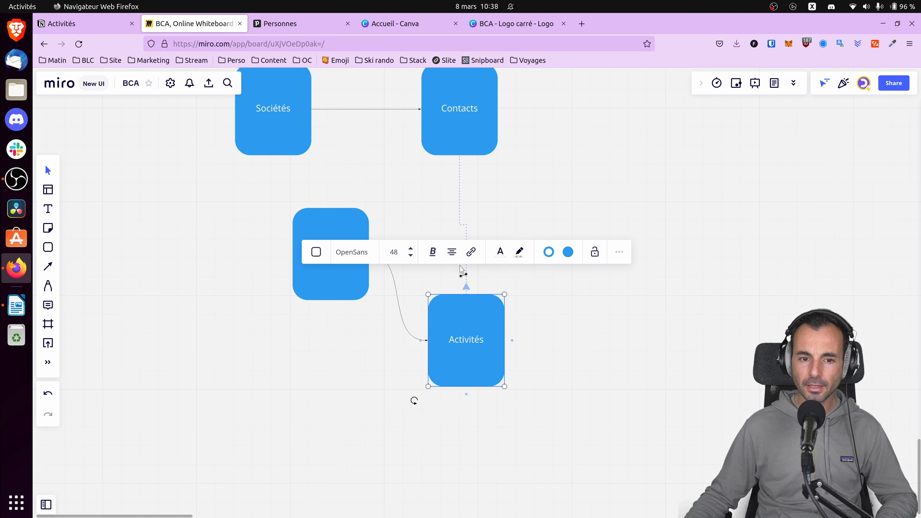
{"action": "left_click_drag", "start_coordinate": [461, 270], "coordinate": [483, 280]}
{"action": "left_click", "coordinate": [284, 144]}
{"action": "left_click_drag", "start_coordinate": [273, 162], "coordinate": [296, 258]}
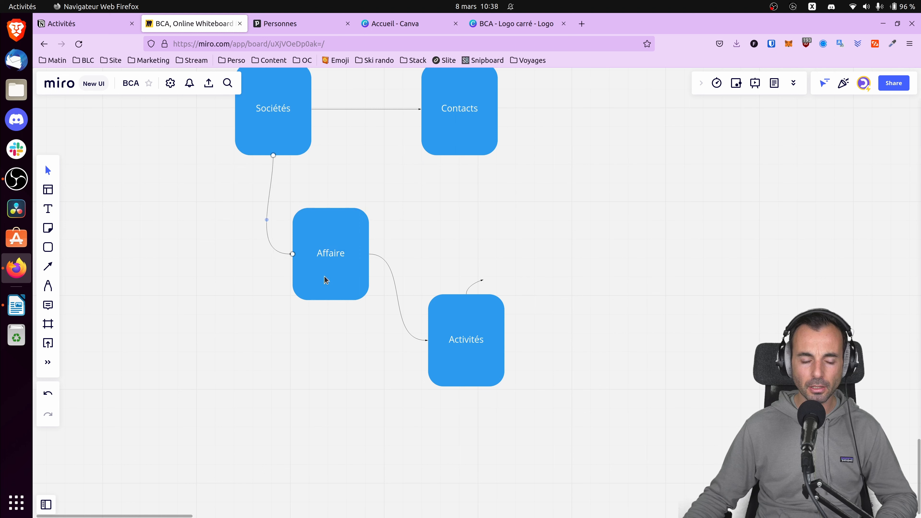
Attach the loose end of the Activités connector to Sociétés, and select the Activités shape.
{"action": "left_click", "coordinate": [481, 282]}
{"action": "left_click_drag", "start_coordinate": [484, 280], "coordinate": [312, 109]}
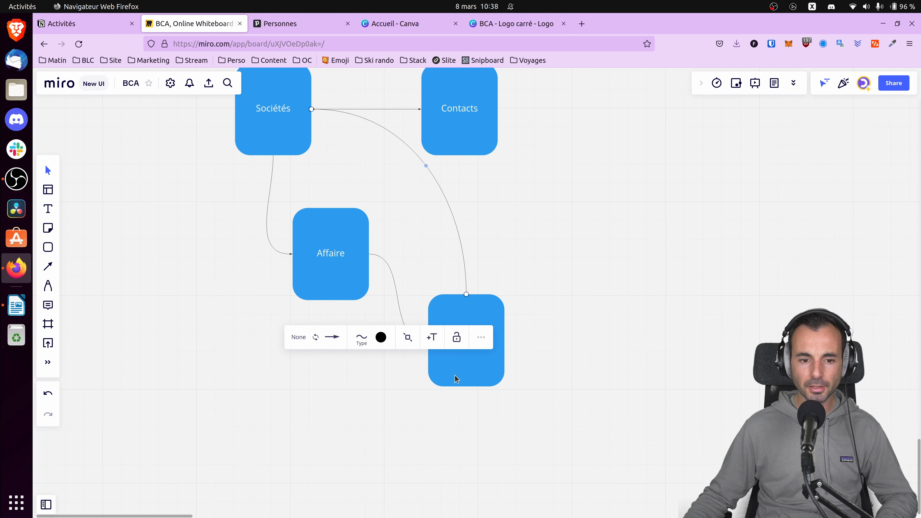
{"action": "left_click", "coordinate": [460, 364]}
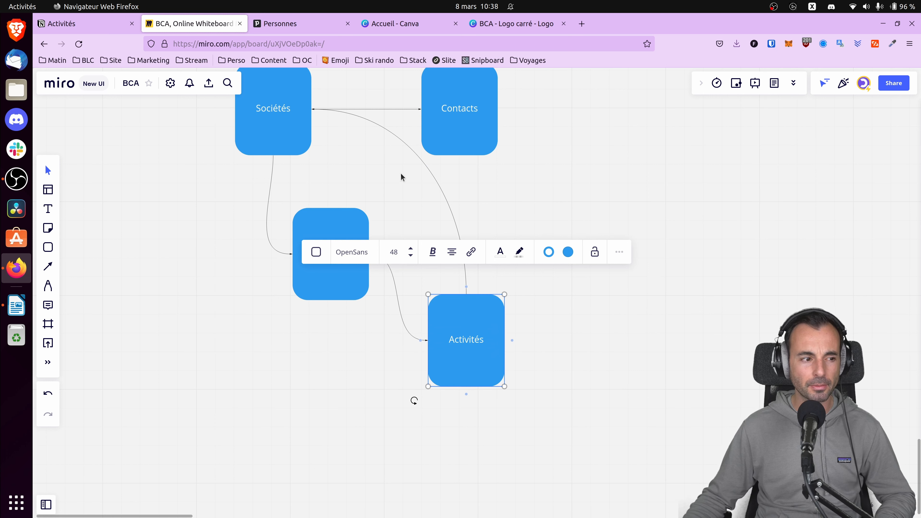
Delete the connector between Sociétés and Activités in the diagram, and switch back to the Activités table in Notion.
{"action": "left_click", "coordinate": [437, 185]}
{"action": "key", "text": "Delete"}
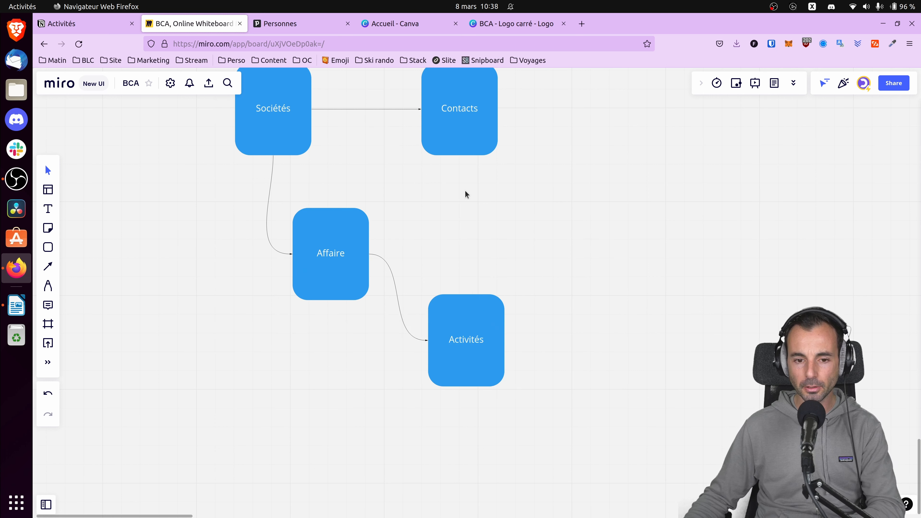
{"action": "left_click", "coordinate": [68, 25]}
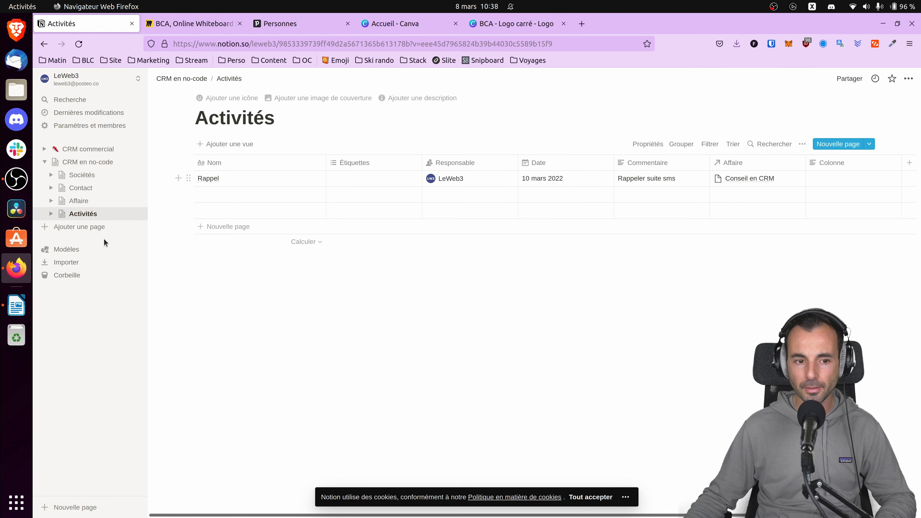
Turn the blank column after Affaire in the Activités table into an Agrégation property and name it Société.
{"action": "left_click", "coordinate": [858, 163]}
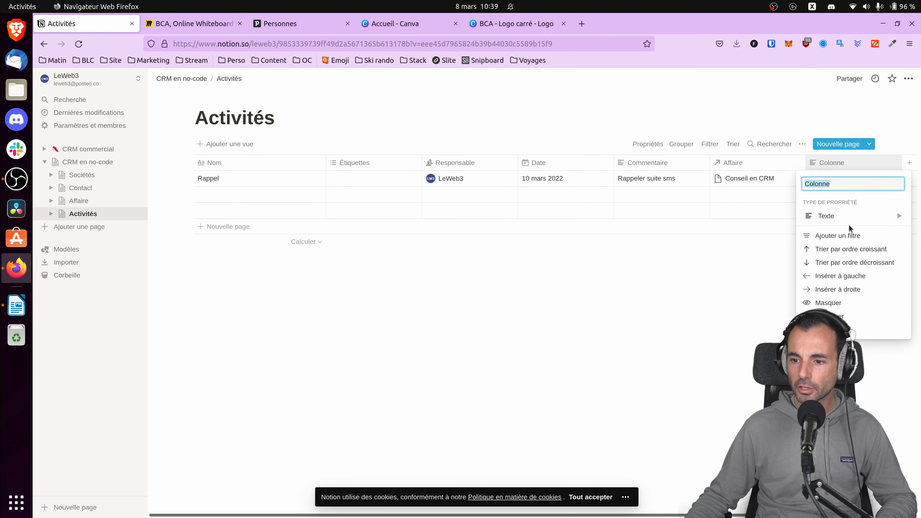
{"action": "mouse_move", "coordinate": [845, 216]}
{"action": "scroll", "coordinate": [750, 309], "scroll_direction": "down", "scroll_amount": 2}
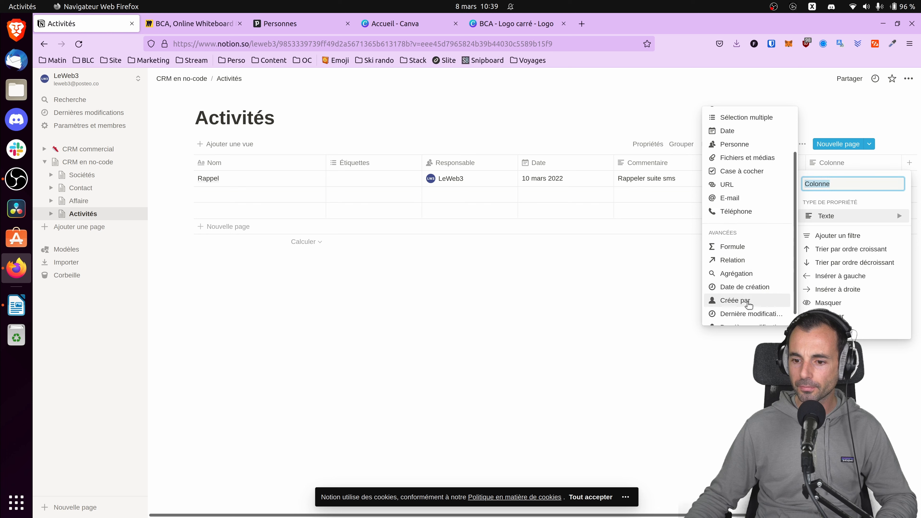
{"action": "left_click", "coordinate": [746, 270]}
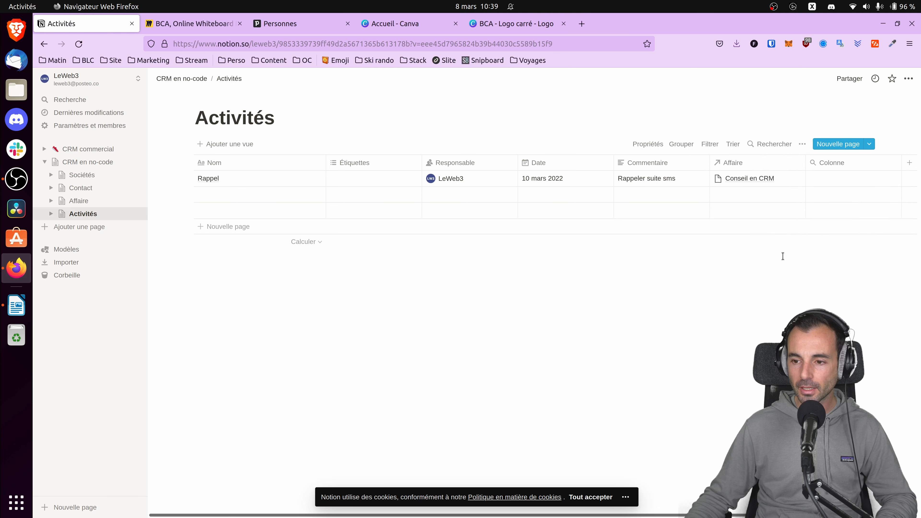
{"action": "left_click", "coordinate": [837, 178]}
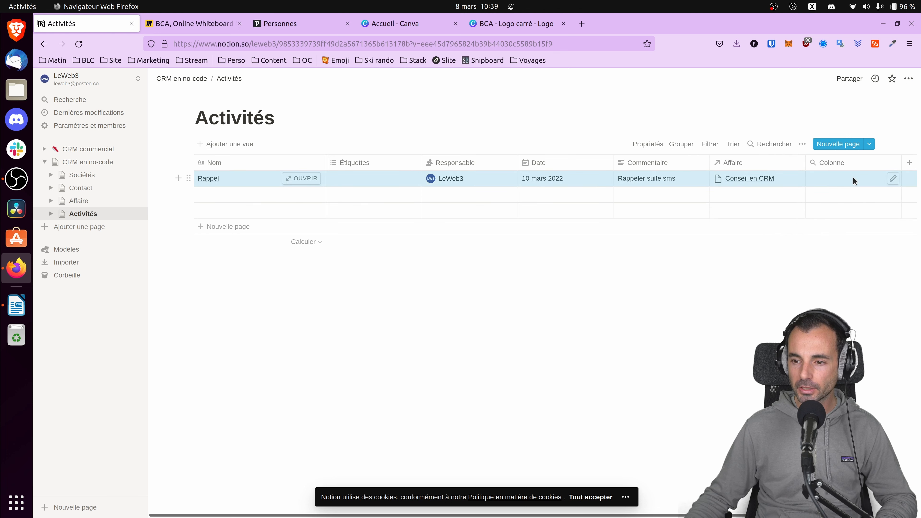
{"action": "left_click", "coordinate": [834, 162]}
{"action": "type", "text": "Société"}
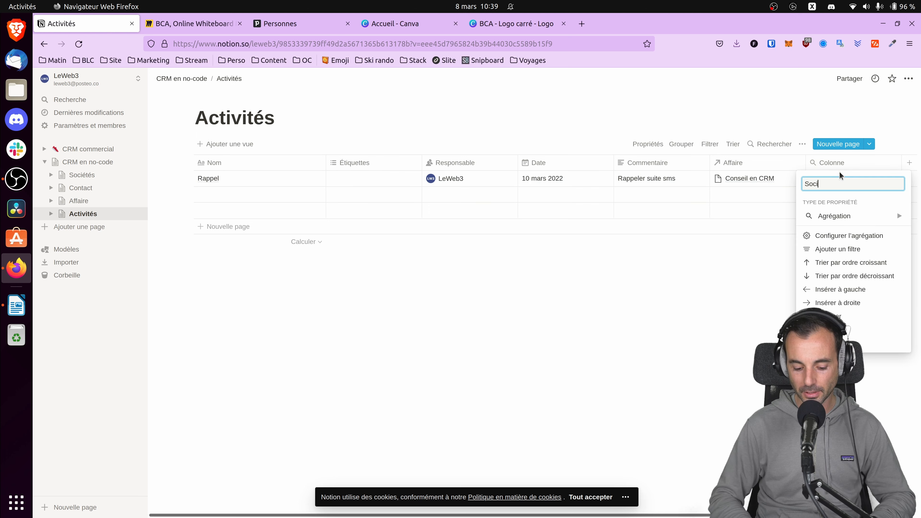
{"action": "left_click", "coordinate": [710, 297]}
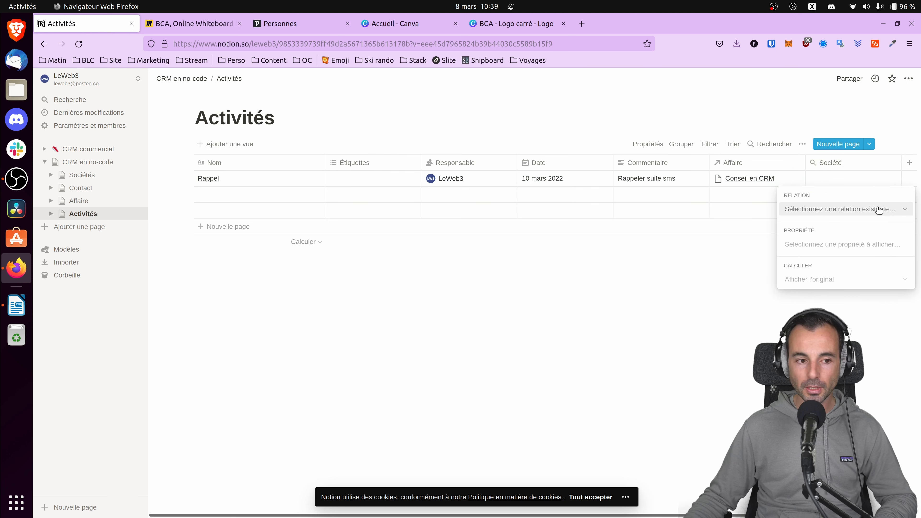
Configure the Société rollup to use the Affaire relation and display its Société property.
{"action": "left_click", "coordinate": [878, 210]}
{"action": "left_click", "coordinate": [816, 250]}
{"action": "left_click", "coordinate": [834, 250]}
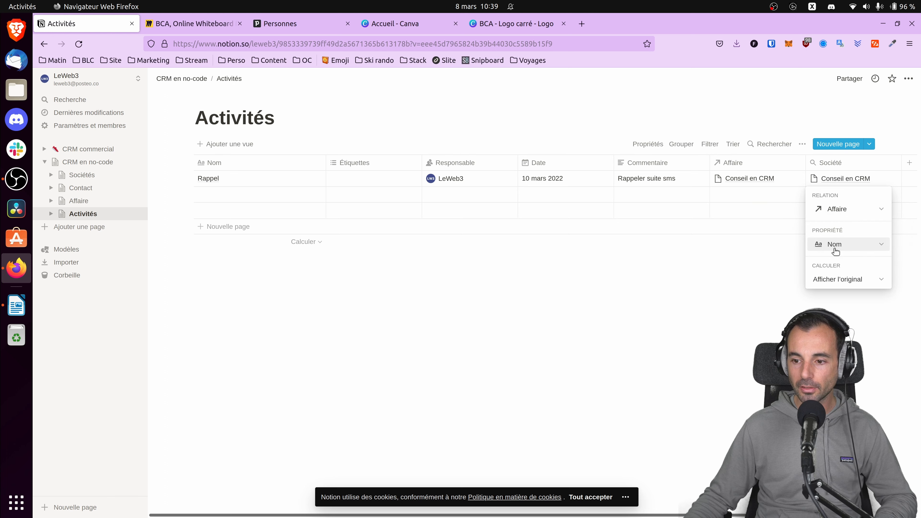
{"action": "left_click", "coordinate": [864, 245]}
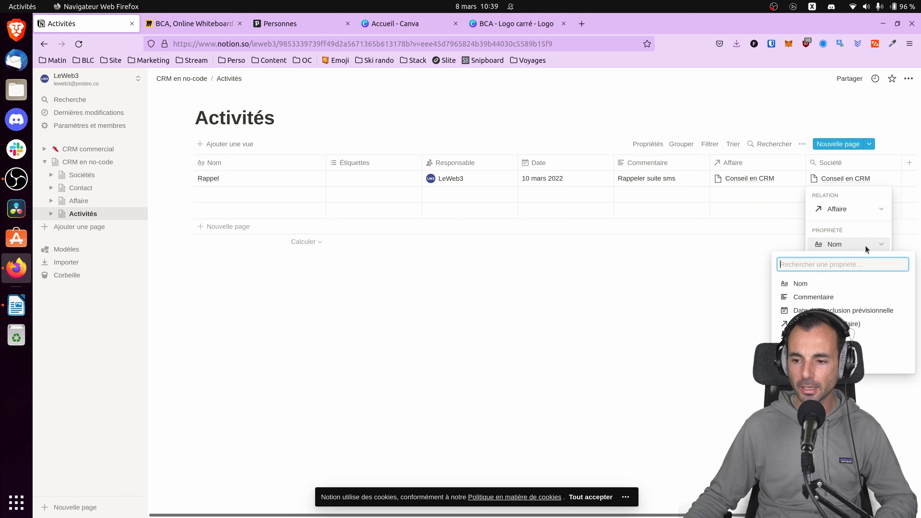
{"action": "left_click", "coordinate": [878, 351]}
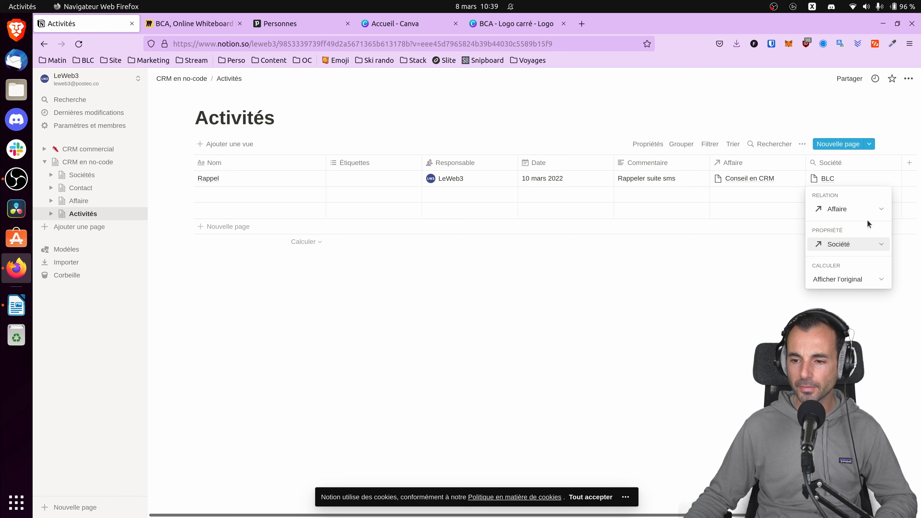
Review the columns and relations of the Affaire, Activités, Sociétés and Contact tables.
{"action": "left_click", "coordinate": [83, 200]}
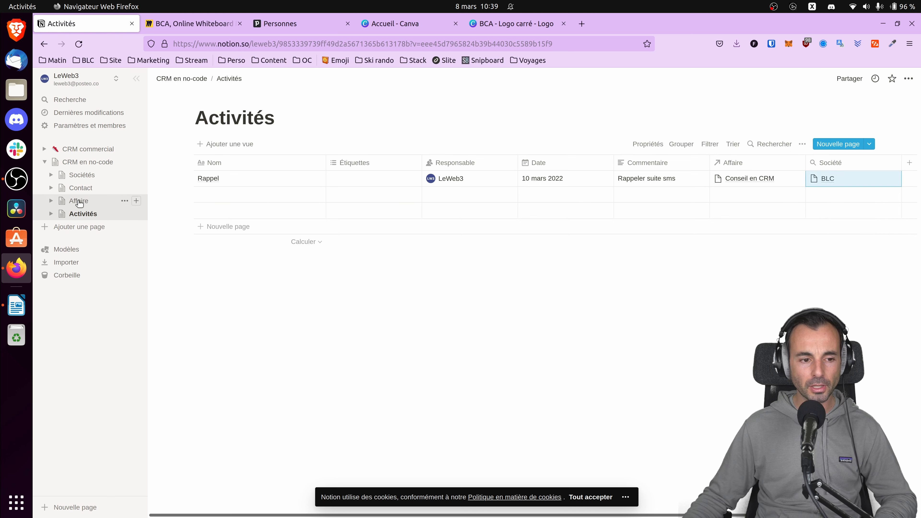
{"action": "left_click", "coordinate": [82, 200]}
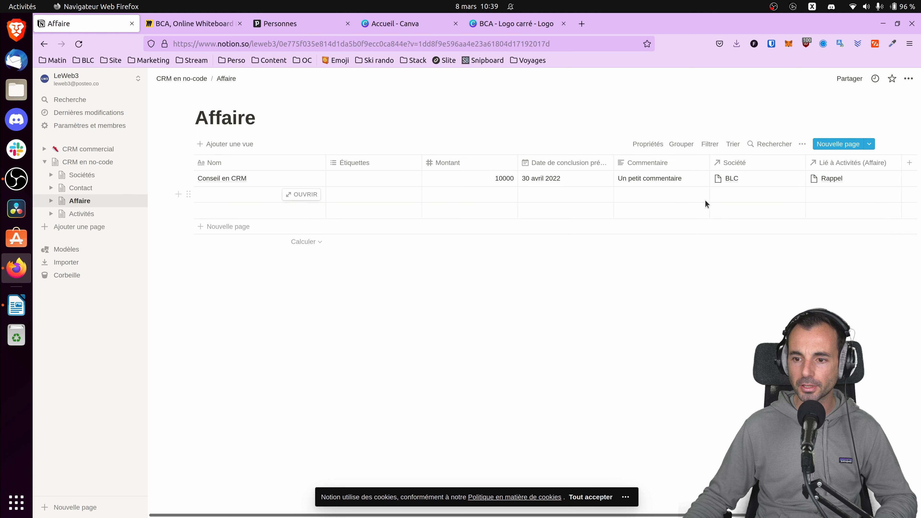
{"action": "left_click", "coordinate": [82, 214]}
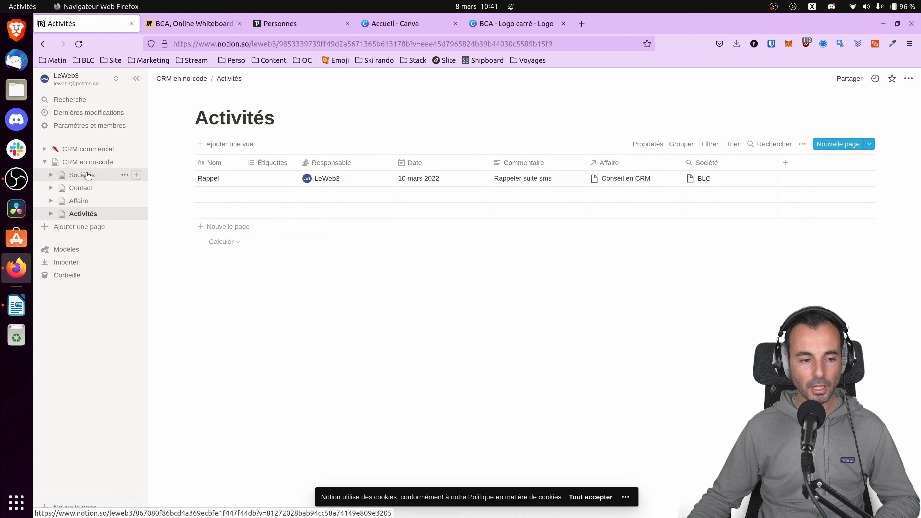
{"action": "left_click", "coordinate": [88, 176]}
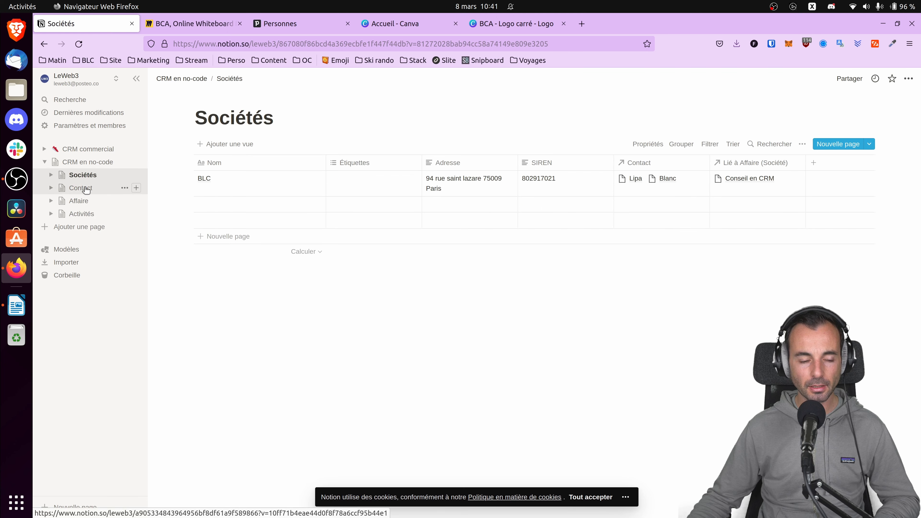
{"action": "left_click", "coordinate": [85, 188]}
{"action": "left_click", "coordinate": [83, 201]}
{"action": "left_click", "coordinate": [83, 214]}
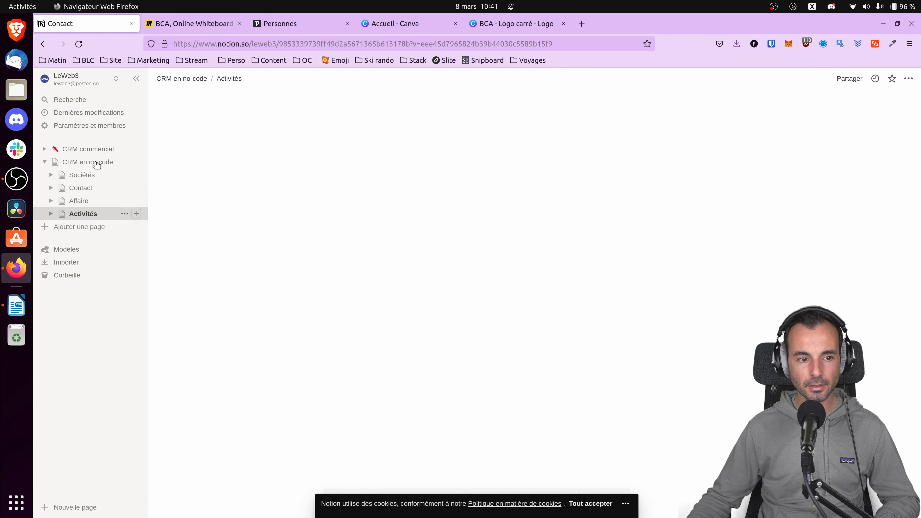
Open the CRM en no-code page and set it to full width.
{"action": "left_click", "coordinate": [81, 162]}
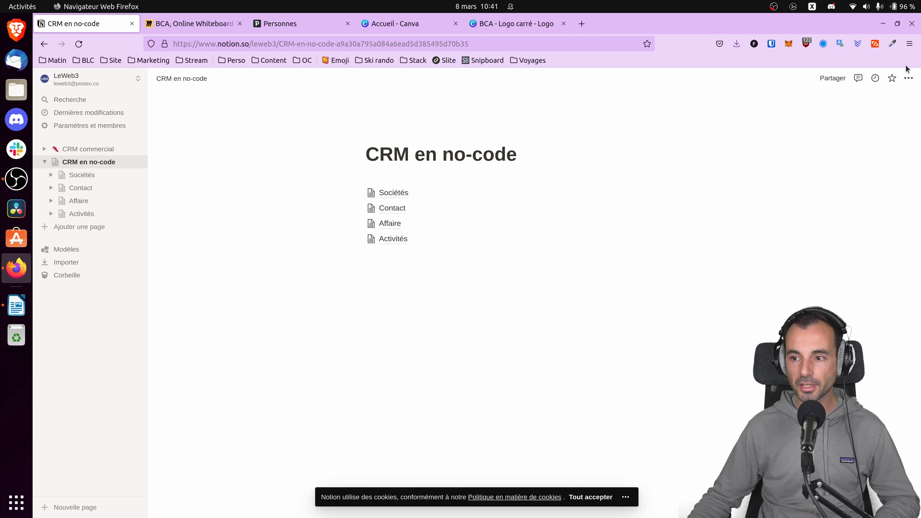
{"action": "left_click", "coordinate": [906, 79]}
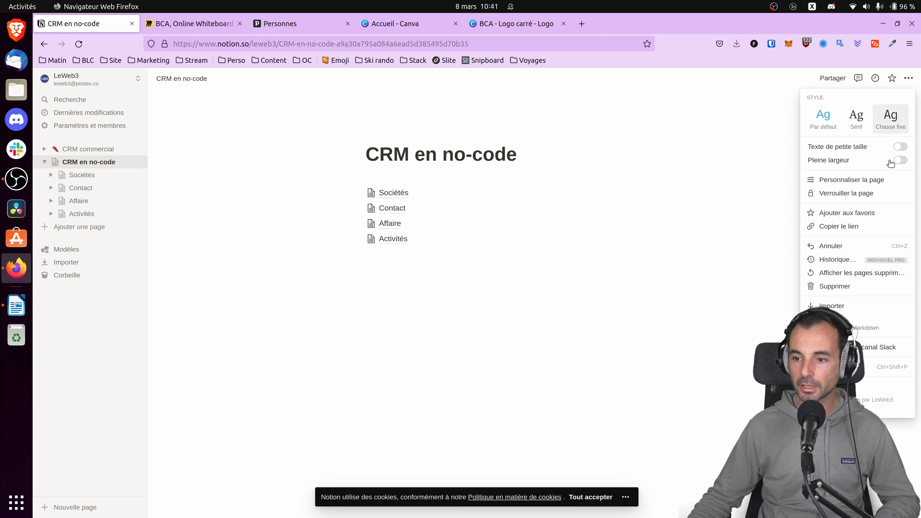
{"action": "left_click", "coordinate": [900, 160]}
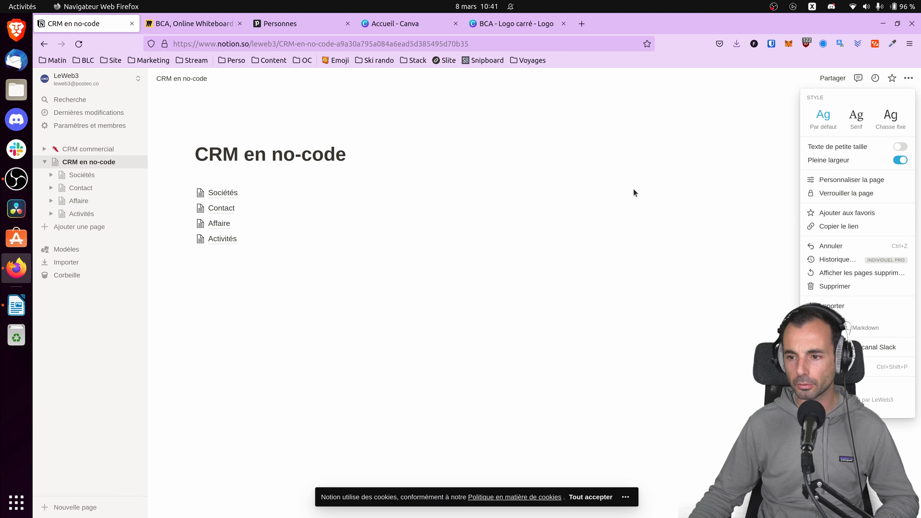
{"action": "left_click", "coordinate": [479, 271]}
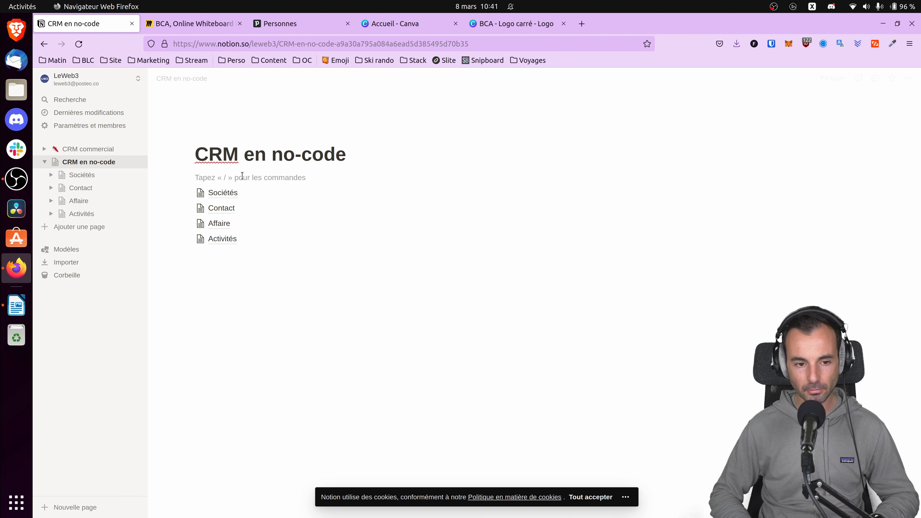
Add a Titre 2 heading reading "Base de données" above the list of table links.
{"action": "type", "text": "/"}
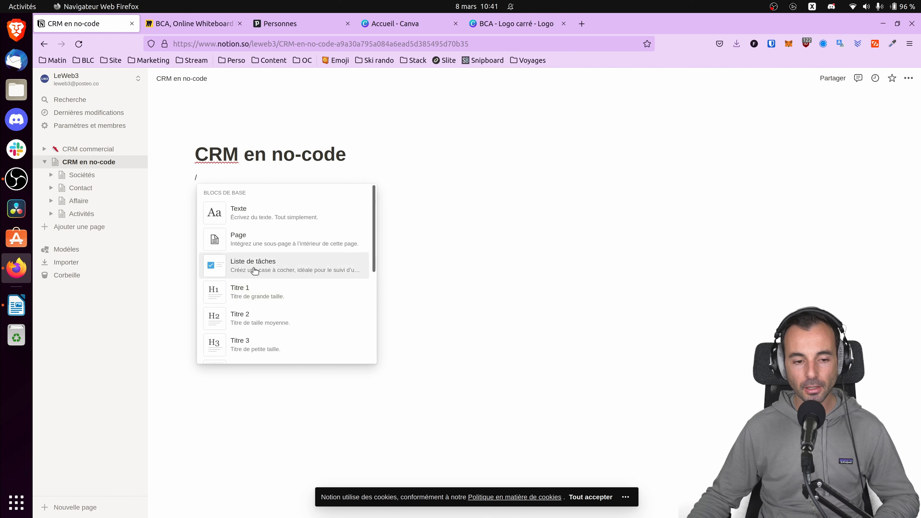
{"action": "scroll", "coordinate": [256, 278], "scroll_direction": "down", "scroll_amount": 5}
{"action": "scroll", "coordinate": [265, 254], "scroll_direction": "up", "scroll_amount": 5}
{"action": "left_click", "coordinate": [263, 318]}
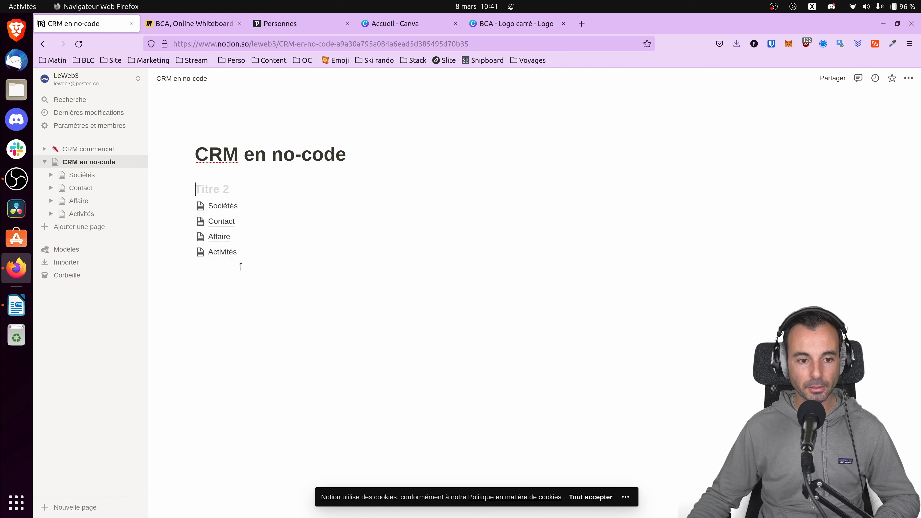
{"action": "type", "text": "Base de"}
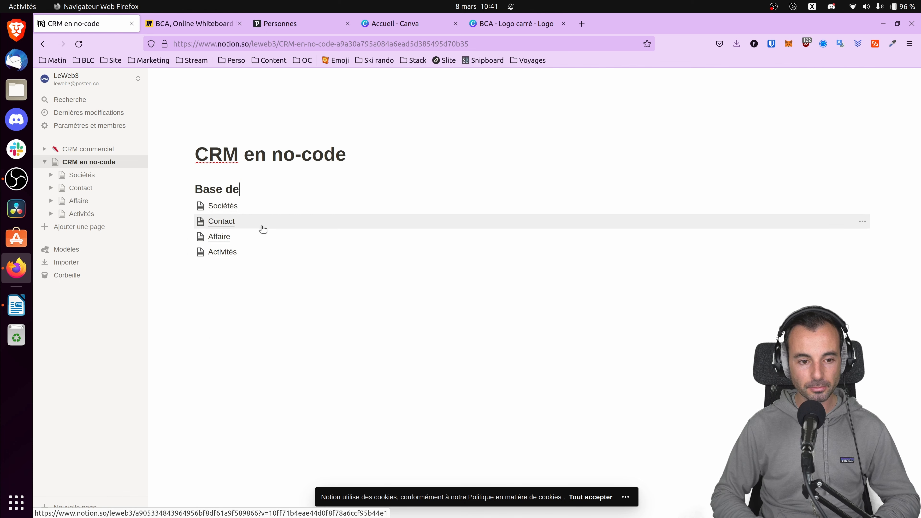
{"action": "type", "text": " données"}
Insert two empty lines above the Base de données heading and place the cursor on the line under the page title.
{"action": "left_click", "coordinate": [196, 190]}
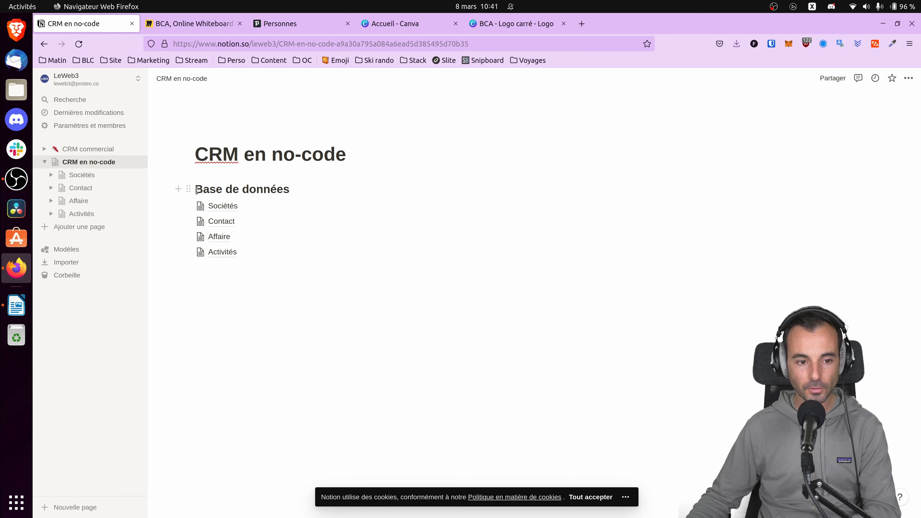
{"action": "key", "text": "Return"}
{"action": "key", "text": "Return"}
{"action": "left_click", "coordinate": [224, 182]}
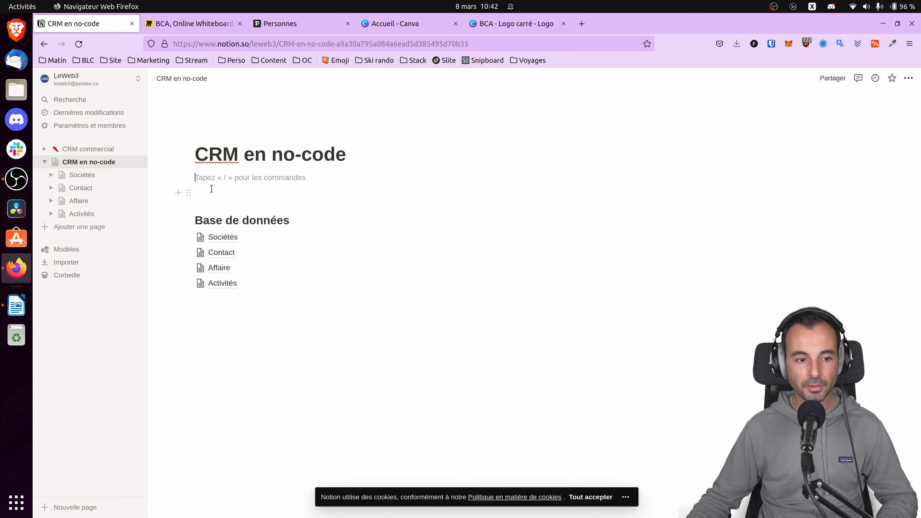
Consult the deal stages in the CRM commercial template, and add the tags Prospect and Qualifié to Conseil en CRM in the Affaire table.
{"action": "left_click", "coordinate": [93, 149]}
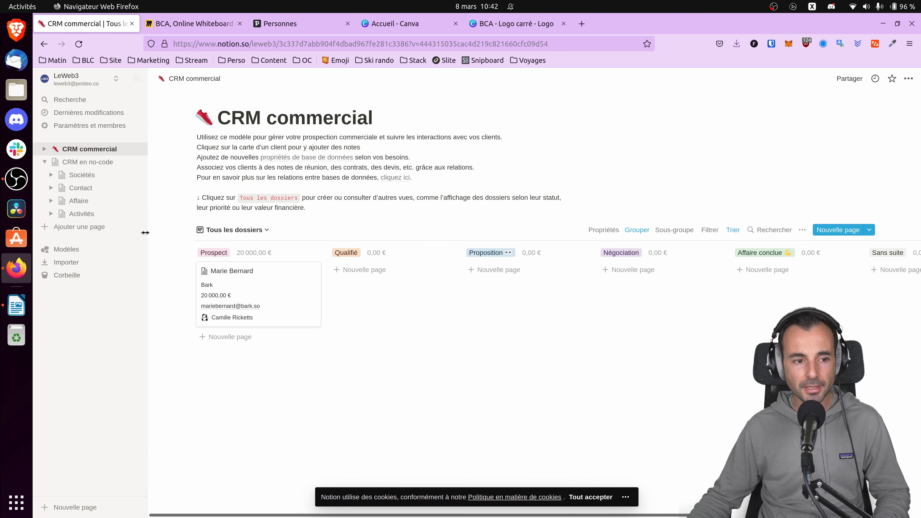
{"action": "left_click", "coordinate": [72, 201]}
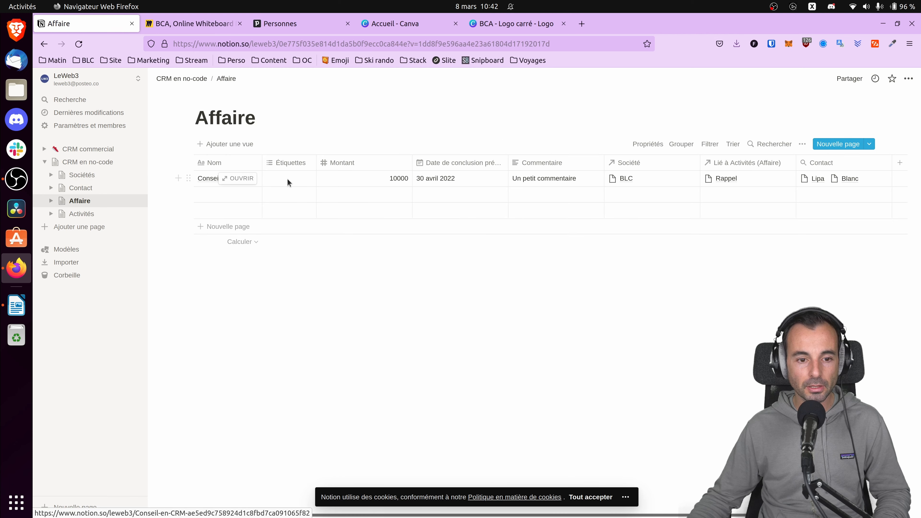
{"action": "left_click", "coordinate": [90, 149]}
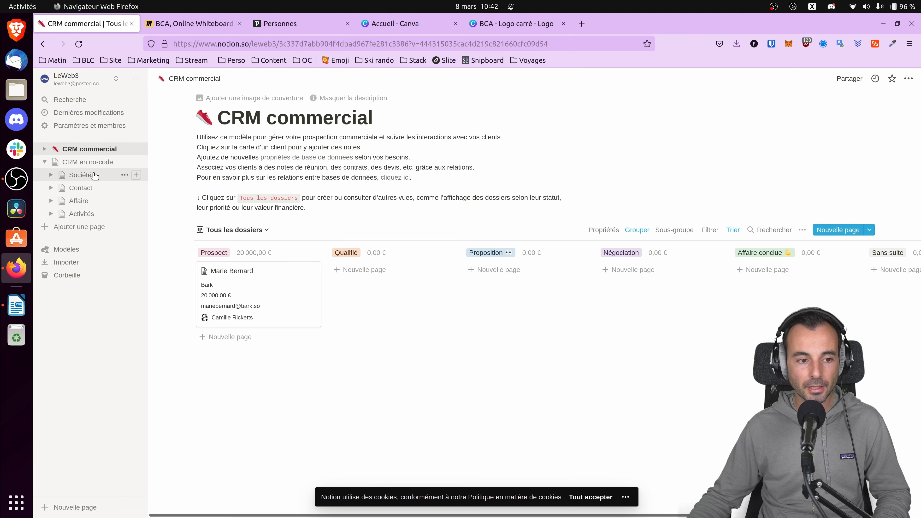
{"action": "left_click", "coordinate": [79, 200]}
{"action": "left_click", "coordinate": [304, 183]}
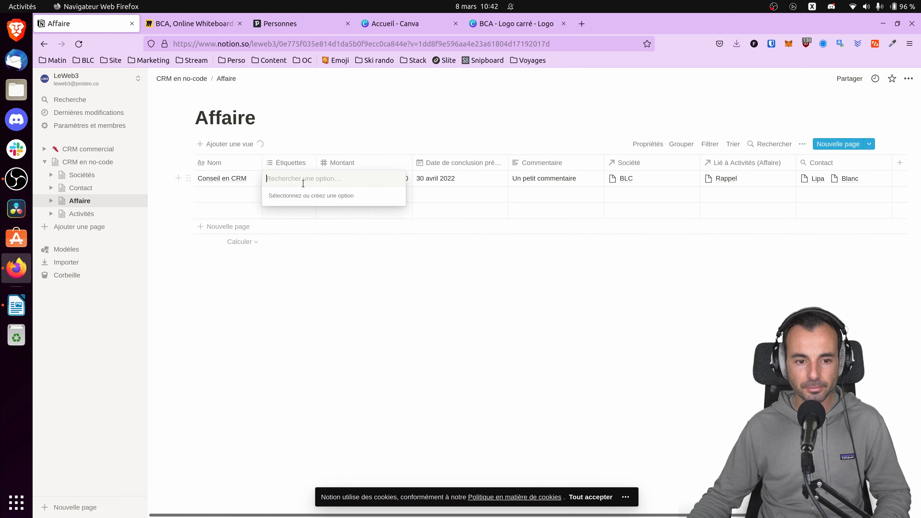
{"action": "type", "text": "Prospect"}
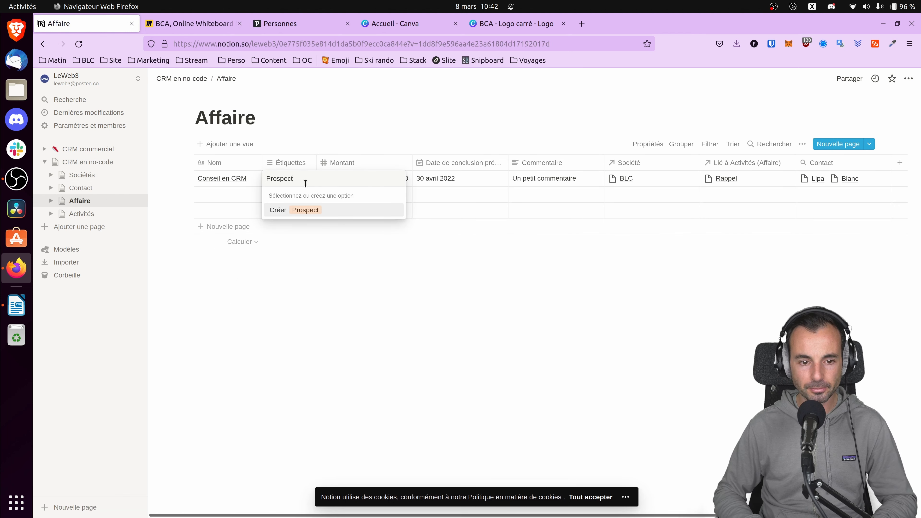
{"action": "key", "text": "Return"}
{"action": "type", "text": "Qyak"}
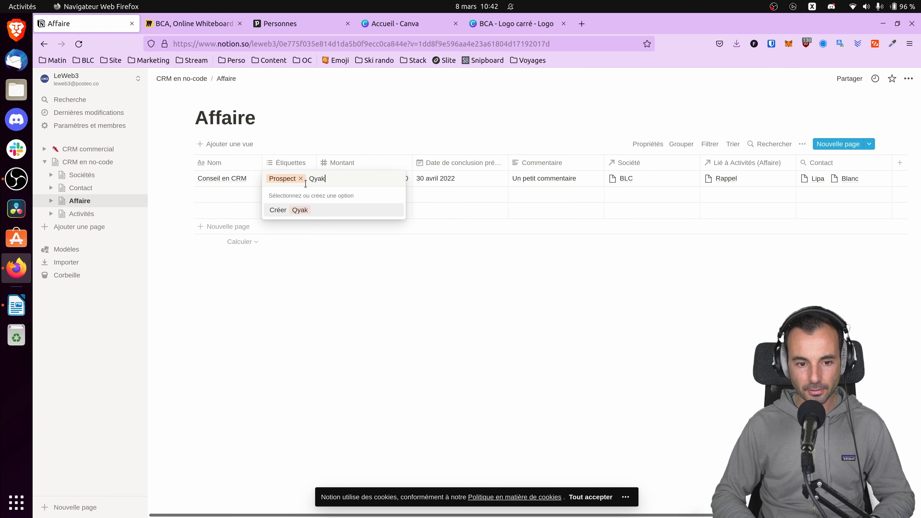
{"action": "type", "text": "ualifié"}
{"action": "key", "text": "Return"}
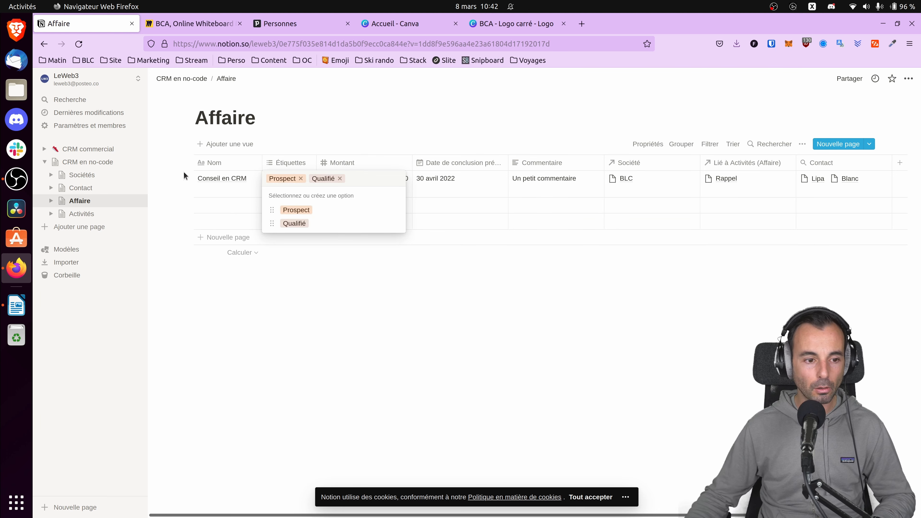
Consult the deal stages in the CRM commercial template, and add the tags Proposition and Négociation to Conseil en CRM in the Affaire table.
{"action": "left_click", "coordinate": [93, 149]}
{"action": "left_click", "coordinate": [92, 149]}
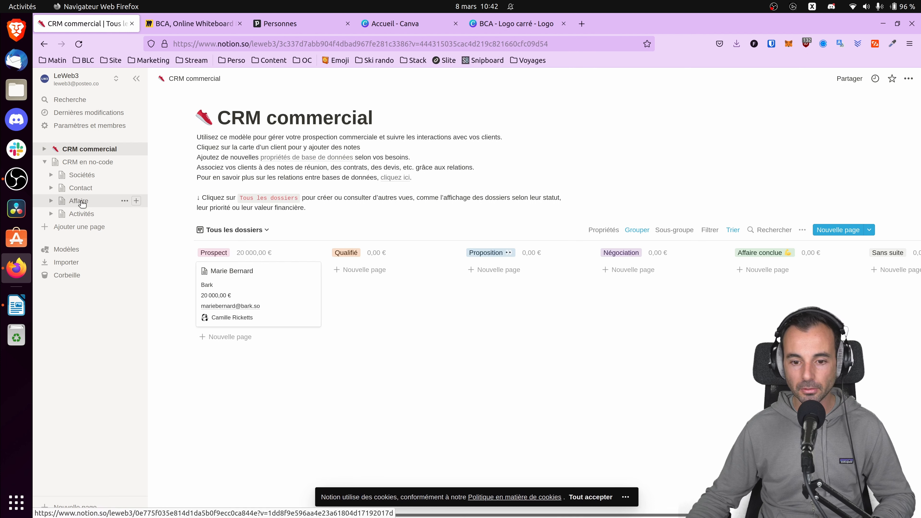
{"action": "left_click", "coordinate": [82, 203]}
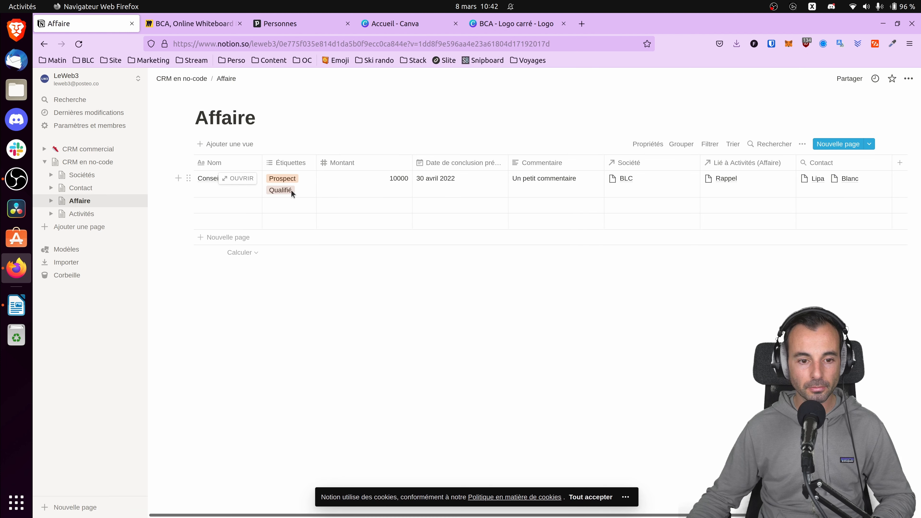
{"action": "left_click", "coordinate": [291, 190]}
{"action": "type", "text": "Proposition"}
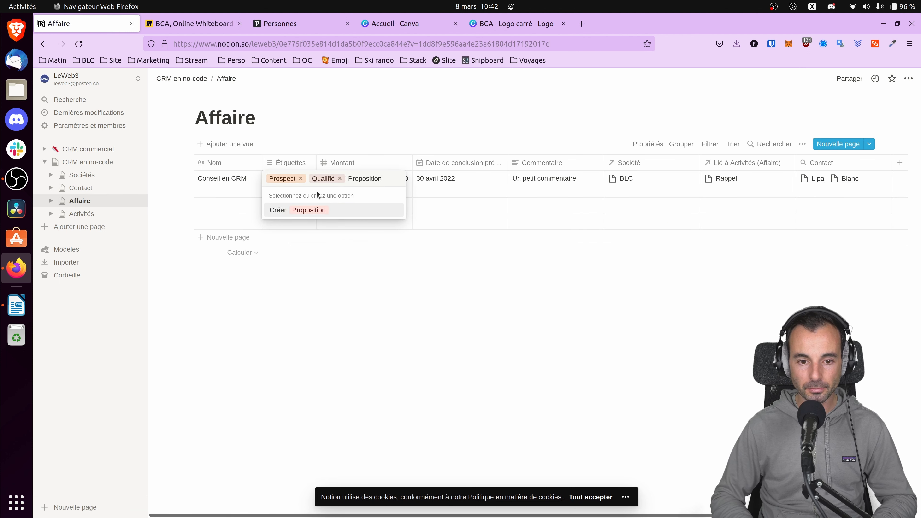
{"action": "key", "text": "Return"}
{"action": "type", "text": "Négo"}
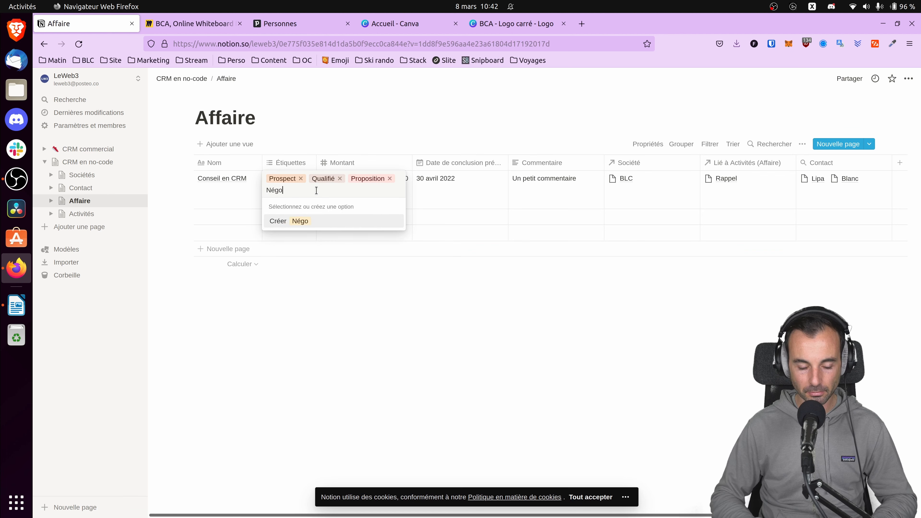
{"action": "type", "text": "ciation"}
{"action": "key", "text": "Return"}
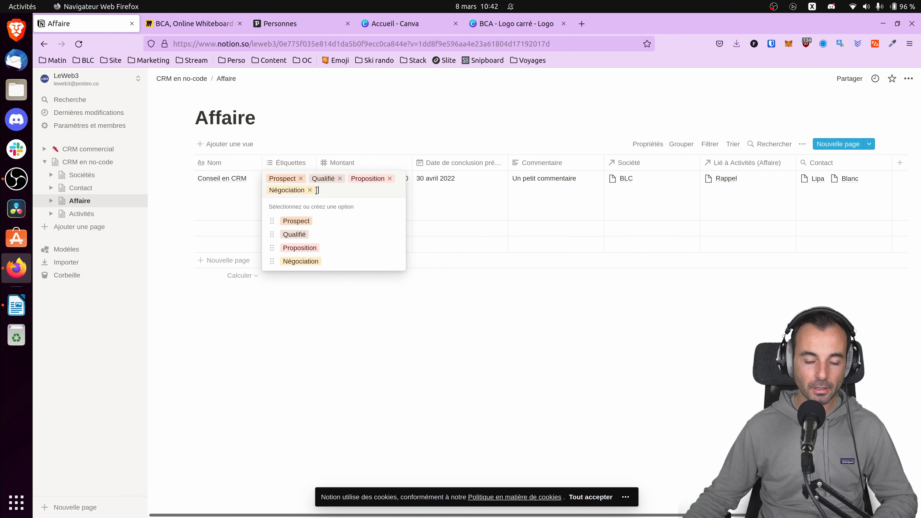
{"action": "key", "text": "Escape"}
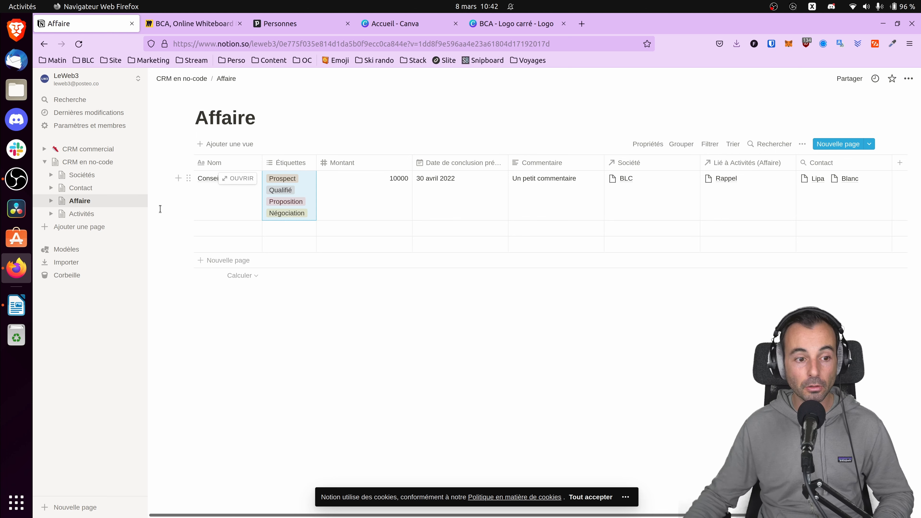
Insert a linked database of Affaire under the title of the CRM en no-code page.
{"action": "left_click", "coordinate": [105, 162]}
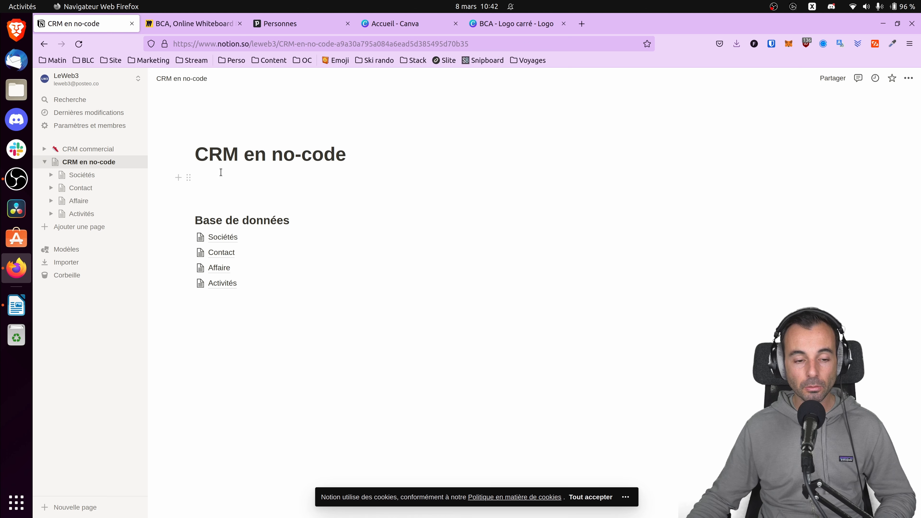
{"action": "left_click", "coordinate": [80, 201]}
{"action": "left_click", "coordinate": [83, 161]}
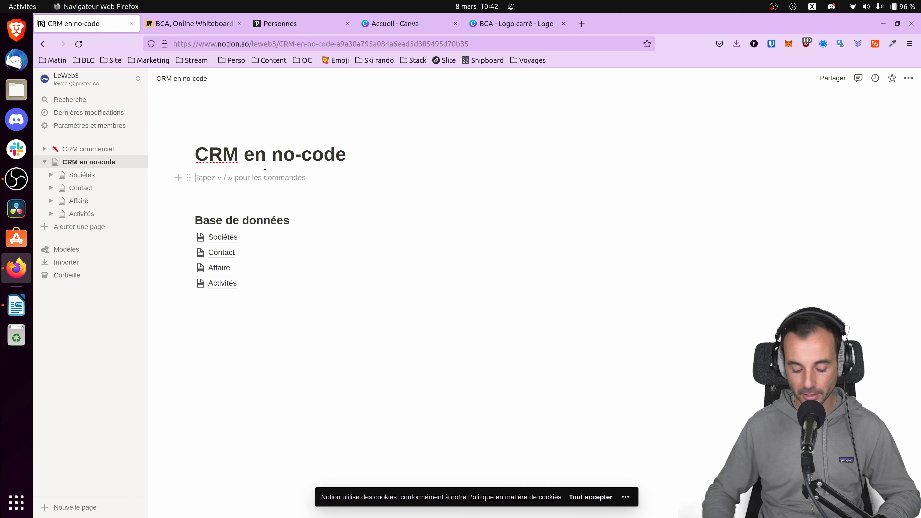
{"action": "type", "text": "/cré"}
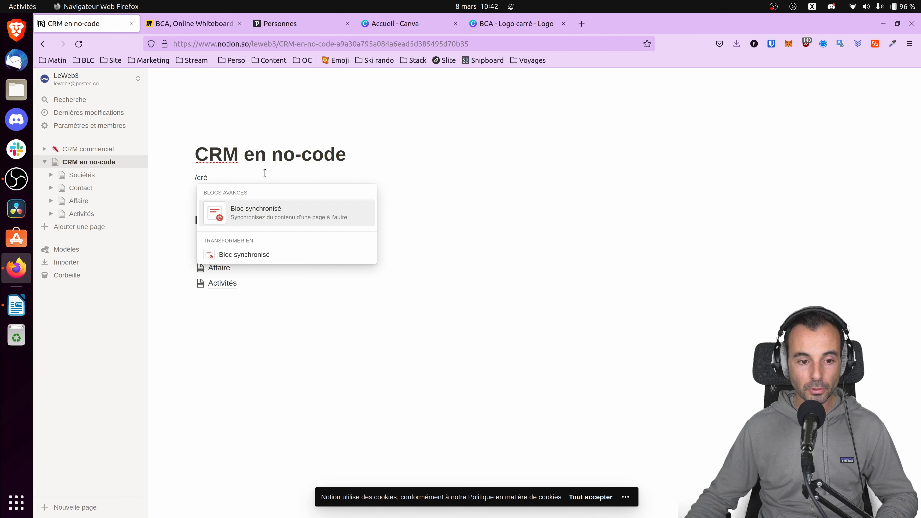
{"action": "key", "text": "BackSpace"}
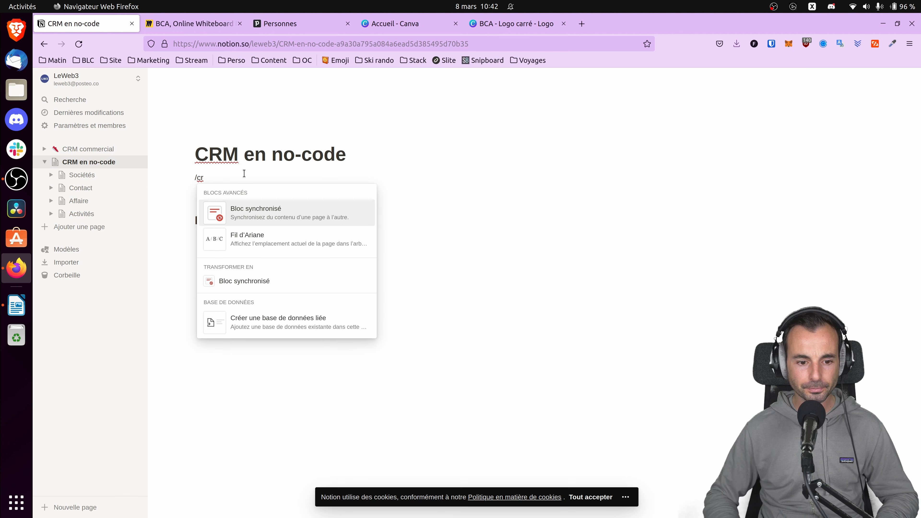
{"action": "left_click", "coordinate": [266, 321]}
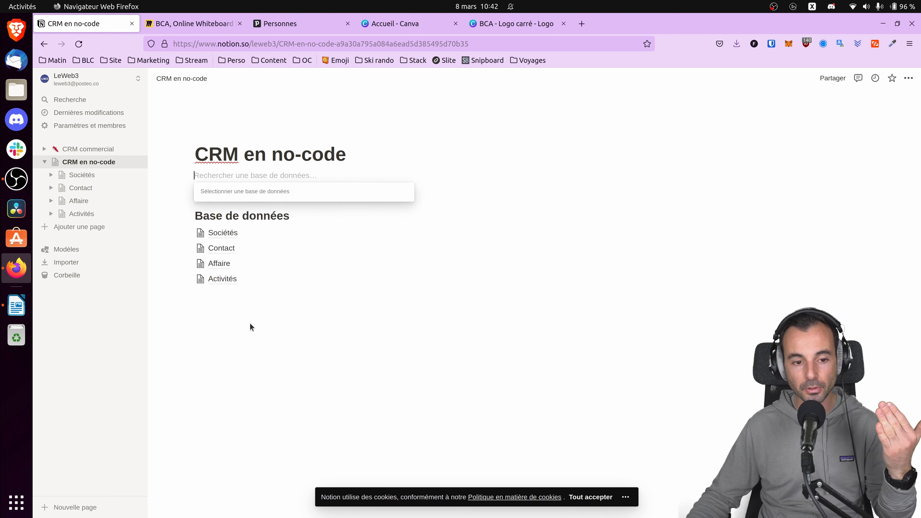
{"action": "left_click", "coordinate": [248, 264]}
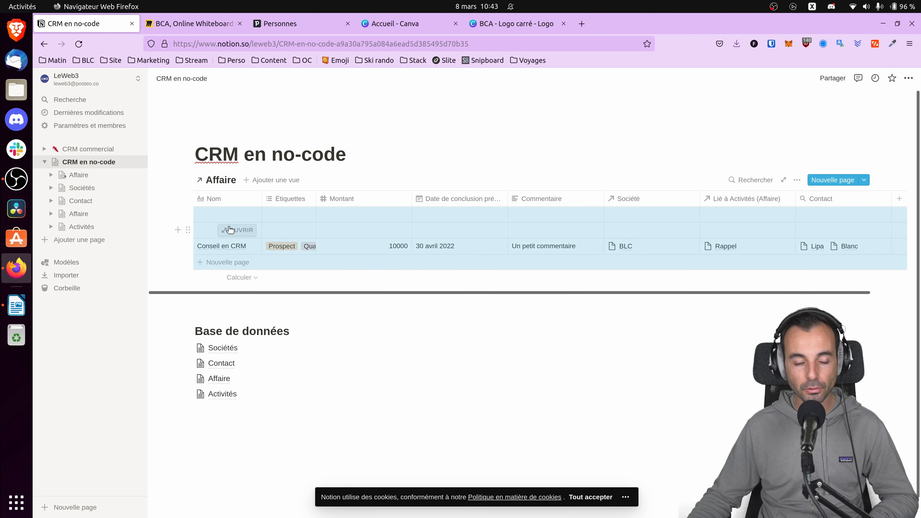
Delete the two empty rows above Conseil en CRM in the linked Affaire table.
{"action": "left_click", "coordinate": [211, 213]}
{"action": "left_click", "coordinate": [188, 214]}
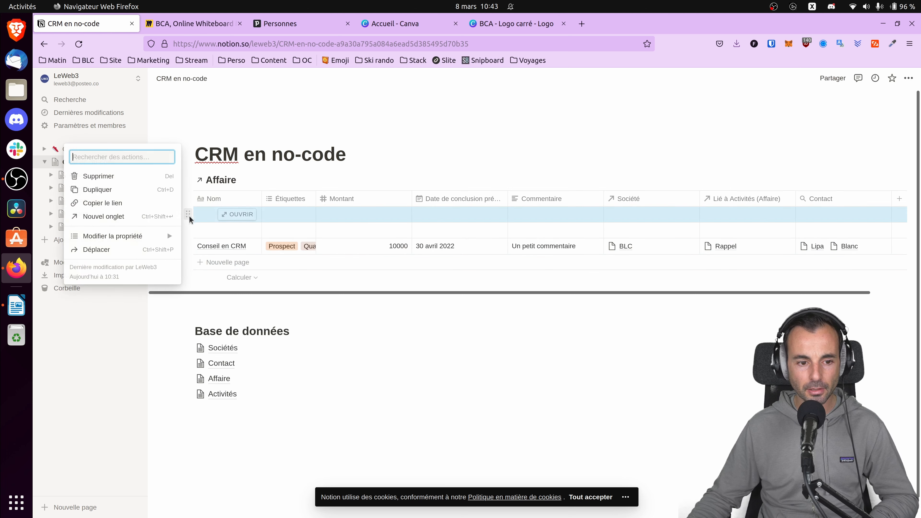
{"action": "left_click", "coordinate": [120, 177]}
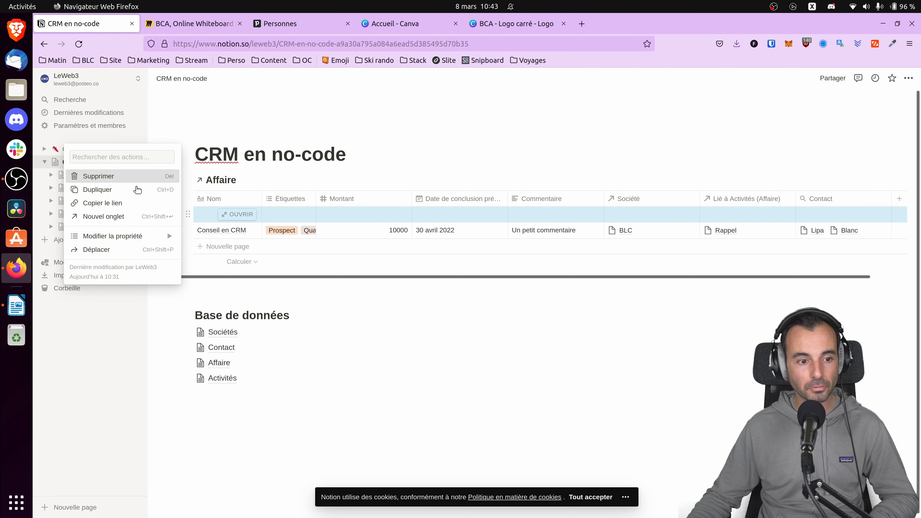
{"action": "left_click", "coordinate": [108, 177]}
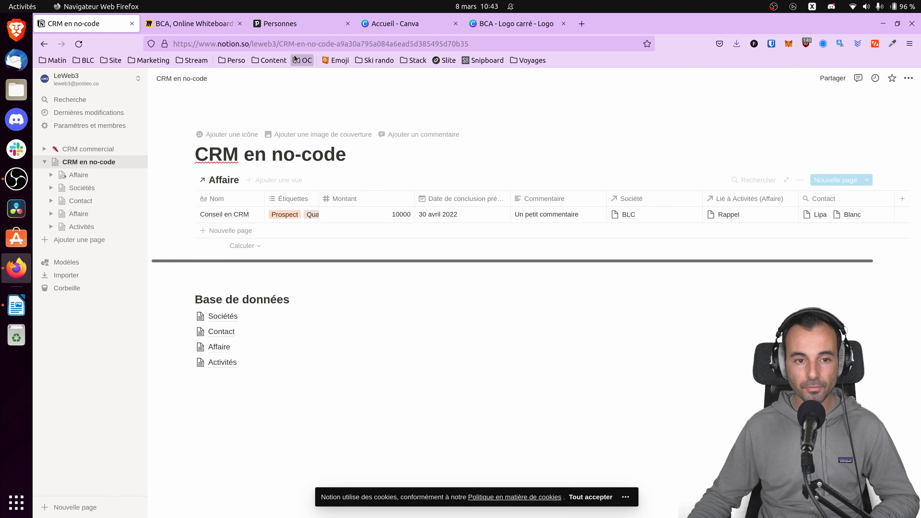
Switch to Pipedrive and examine the deals in the pipeline view.
{"action": "left_click", "coordinate": [287, 26]}
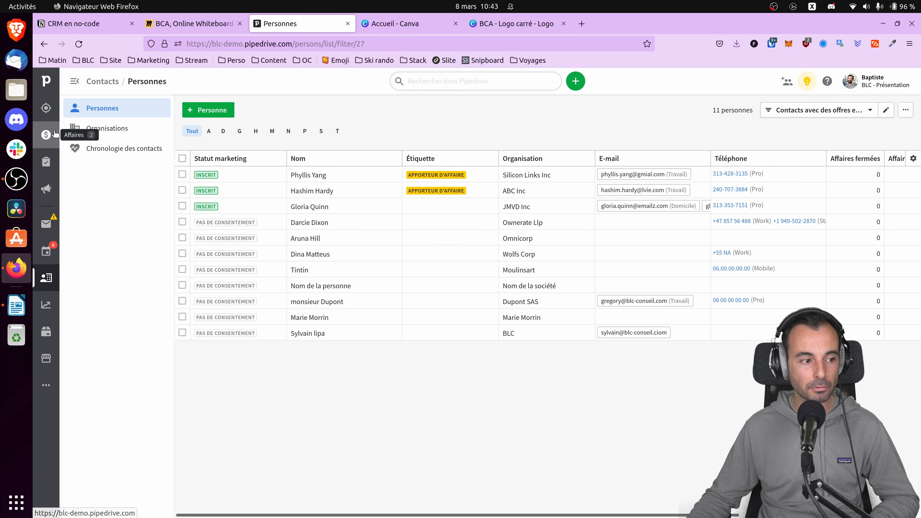
{"action": "left_click", "coordinate": [46, 135]}
{"action": "left_click", "coordinate": [102, 109]}
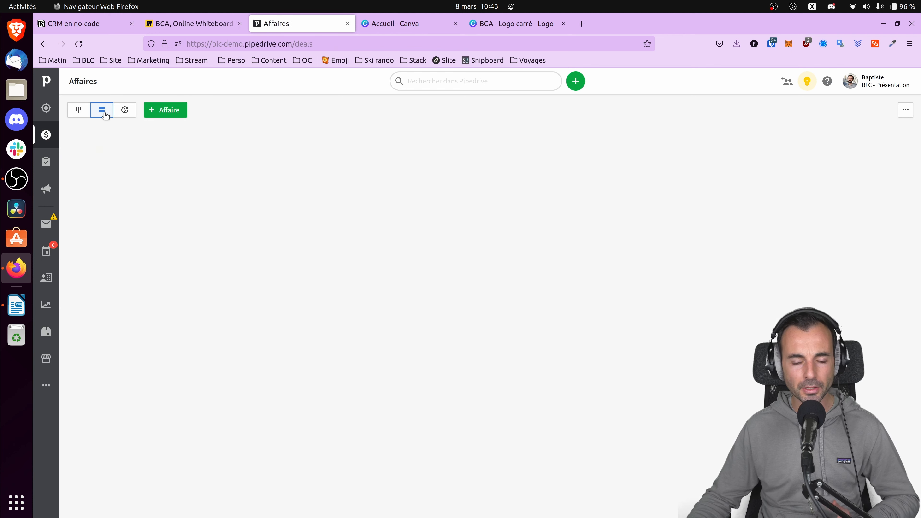
{"action": "left_click", "coordinate": [79, 109]}
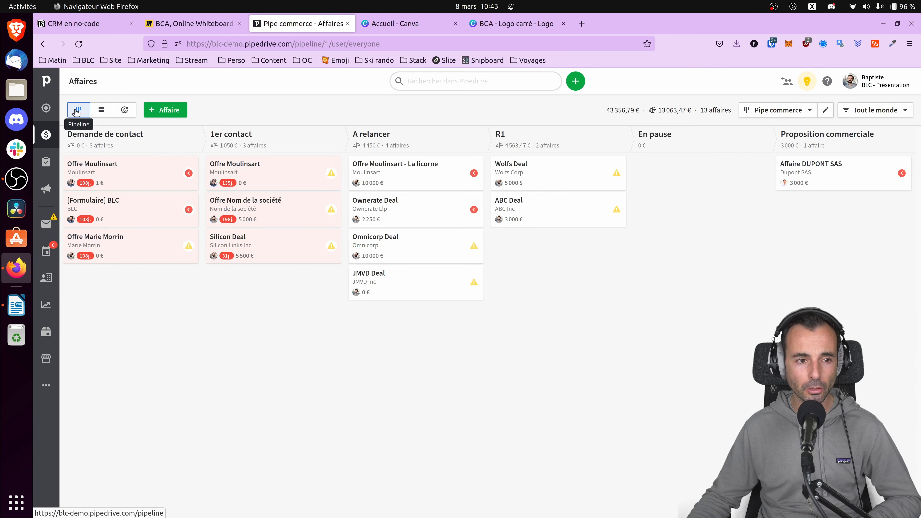
Return to the Notion page and add a Tableau kanban view to the linked Affaire database.
{"action": "left_click", "coordinate": [81, 26]}
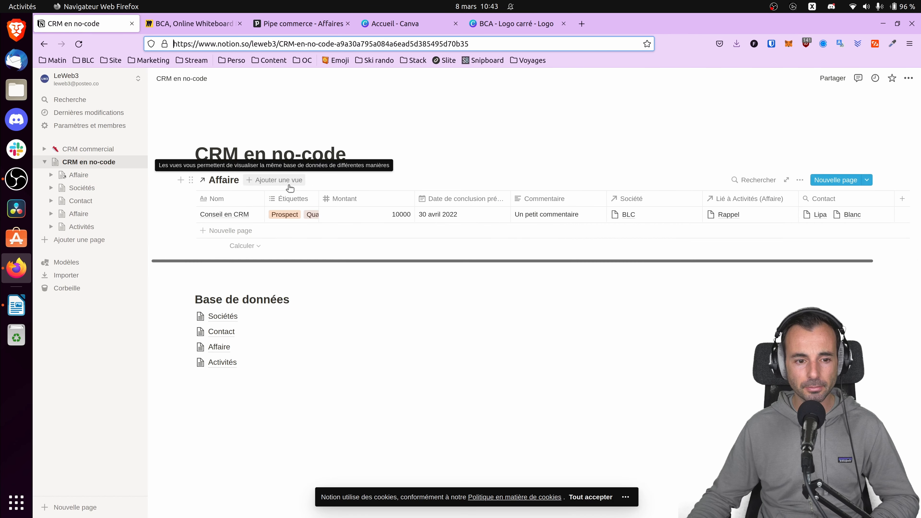
{"action": "left_click", "coordinate": [282, 183]}
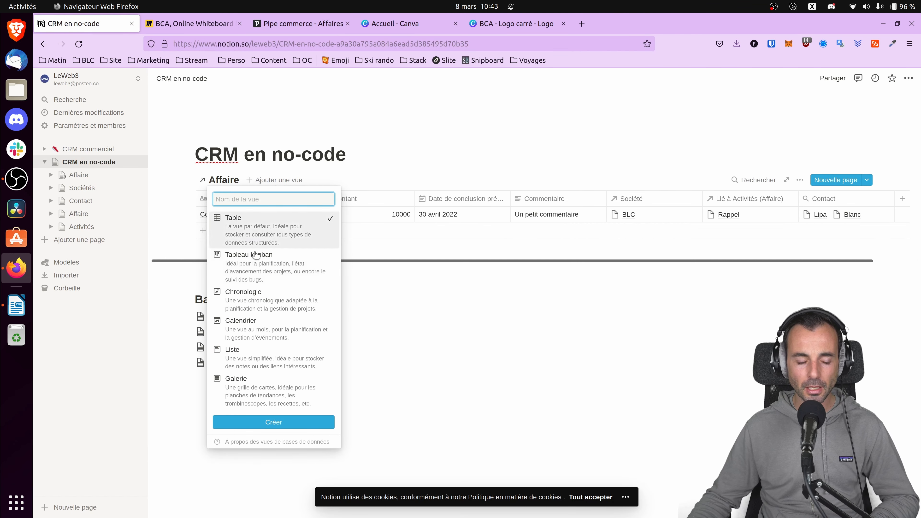
{"action": "left_click", "coordinate": [247, 271]}
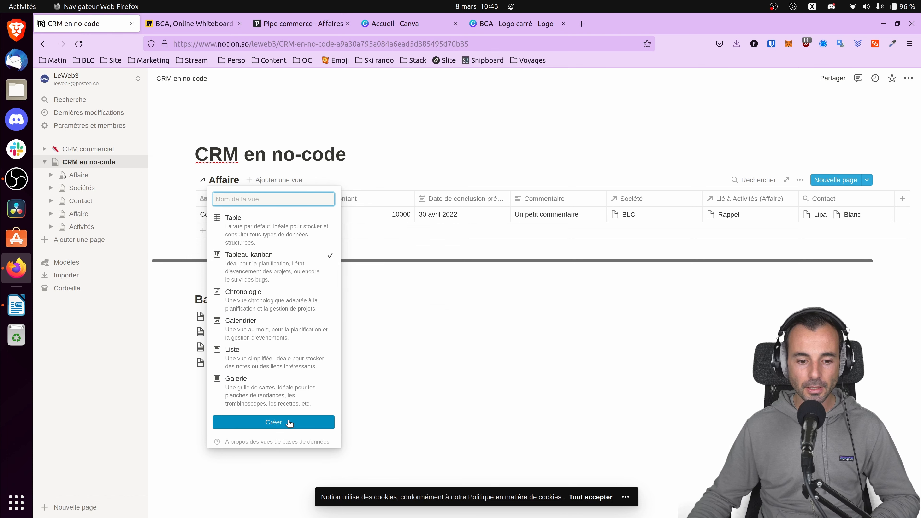
{"action": "left_click", "coordinate": [275, 421]}
In the linked Affaire page's Table view, remove the tags Qualifié, Négociation and Proposition from Conseil en CRM, keeping only Prospect.
{"action": "left_click", "coordinate": [84, 175]}
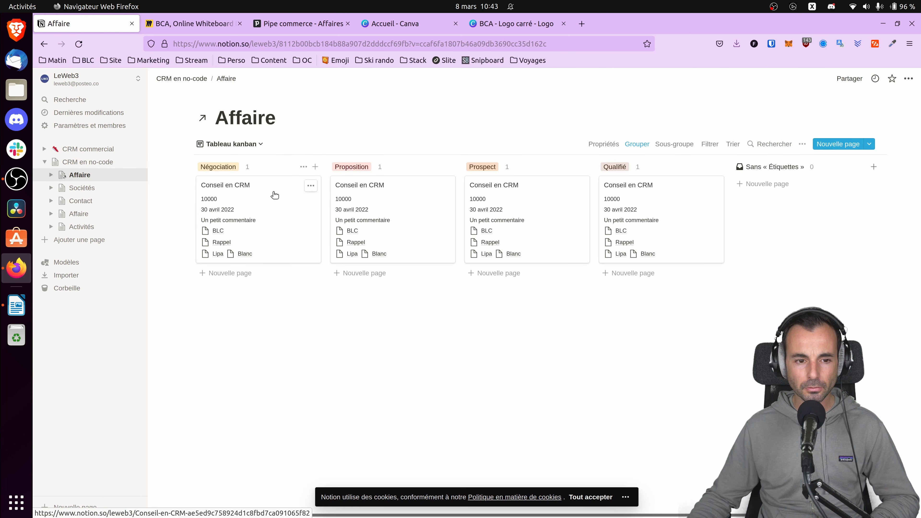
{"action": "left_click", "coordinate": [253, 147]}
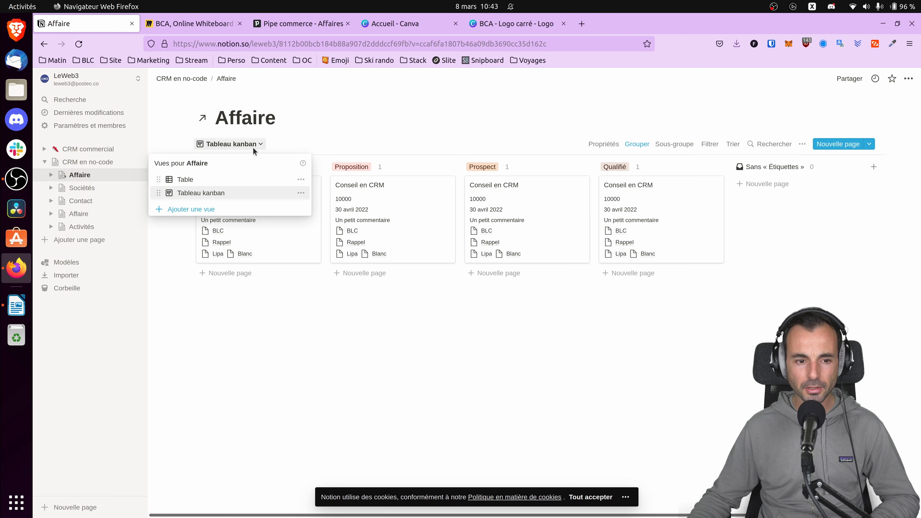
{"action": "left_click", "coordinate": [229, 178]}
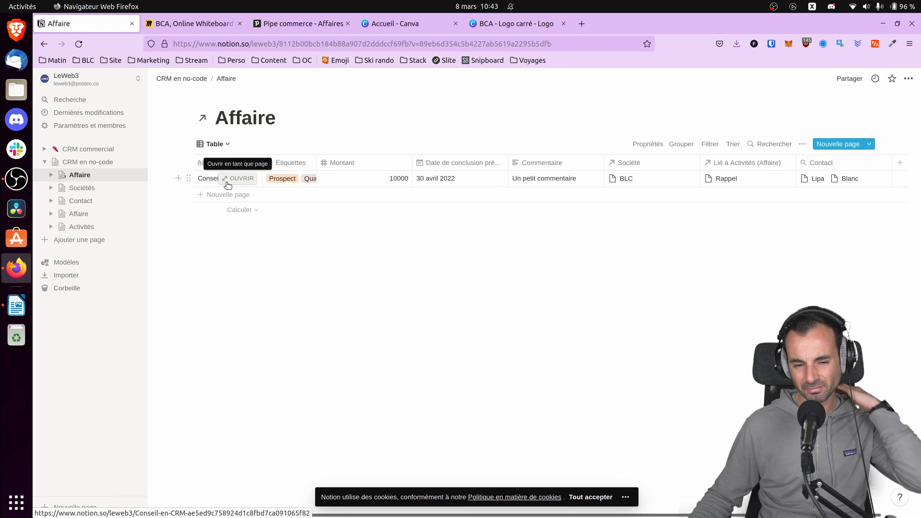
{"action": "left_click", "coordinate": [288, 176]}
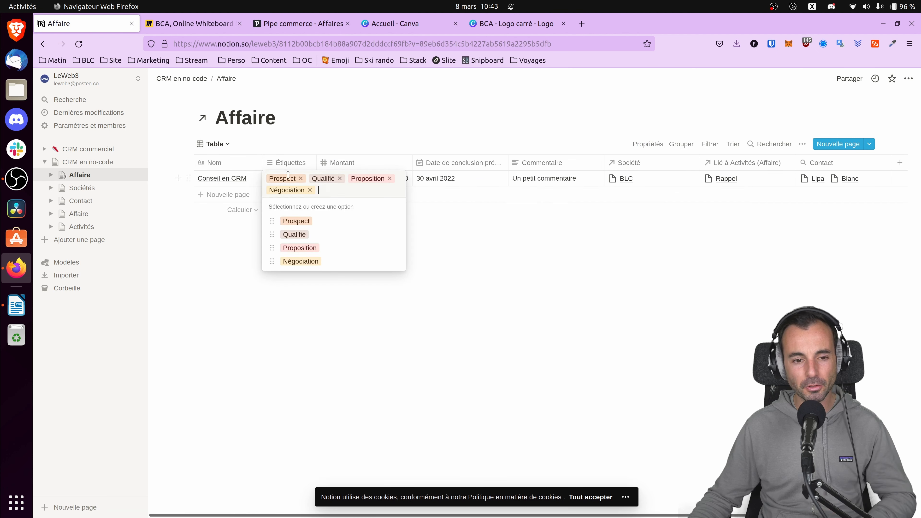
{"action": "left_click", "coordinate": [340, 178]}
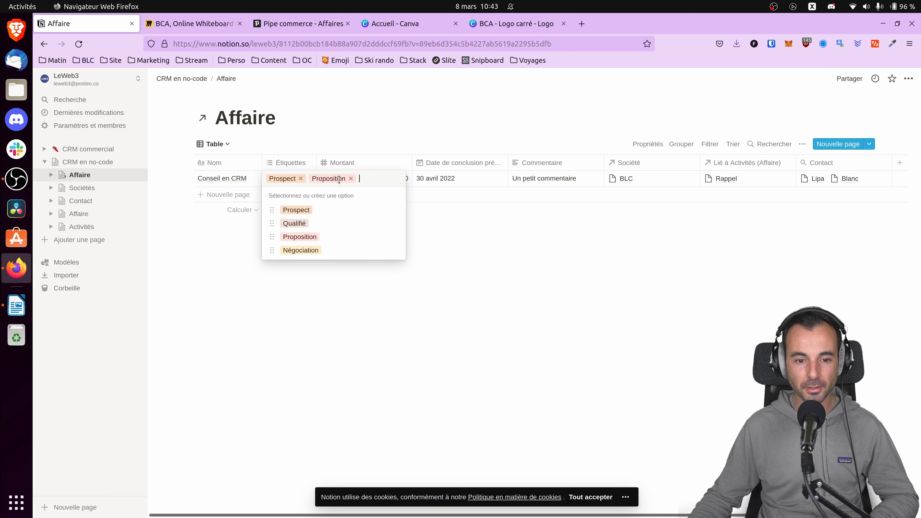
{"action": "left_click", "coordinate": [198, 262]}
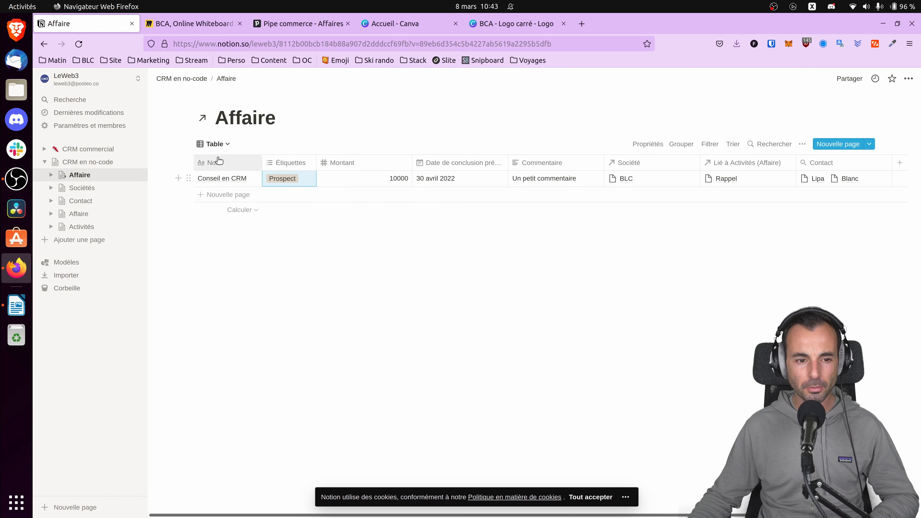
Go back to the CRM en no-code page and display its linked Affaire database in the Tableau kanban view.
{"action": "left_click", "coordinate": [95, 149]}
{"action": "left_click", "coordinate": [99, 164]}
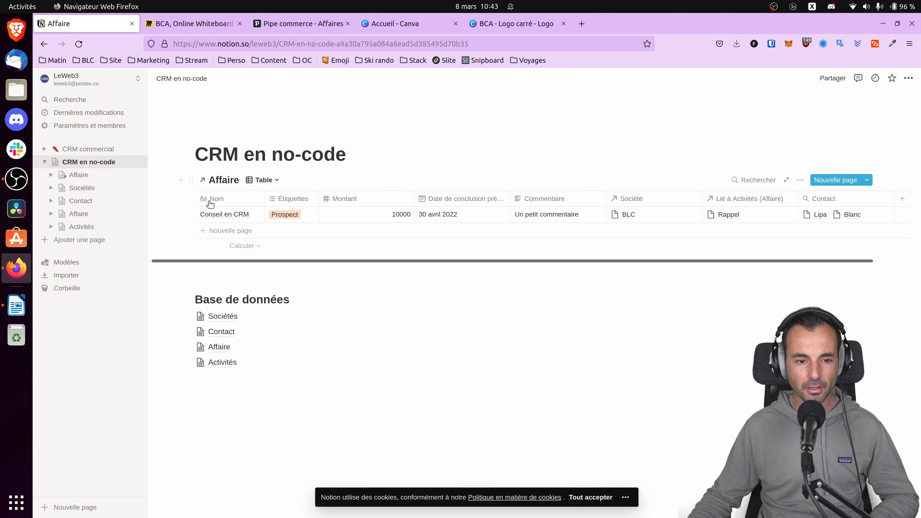
{"action": "left_click", "coordinate": [263, 181]}
{"action": "left_click", "coordinate": [238, 229]}
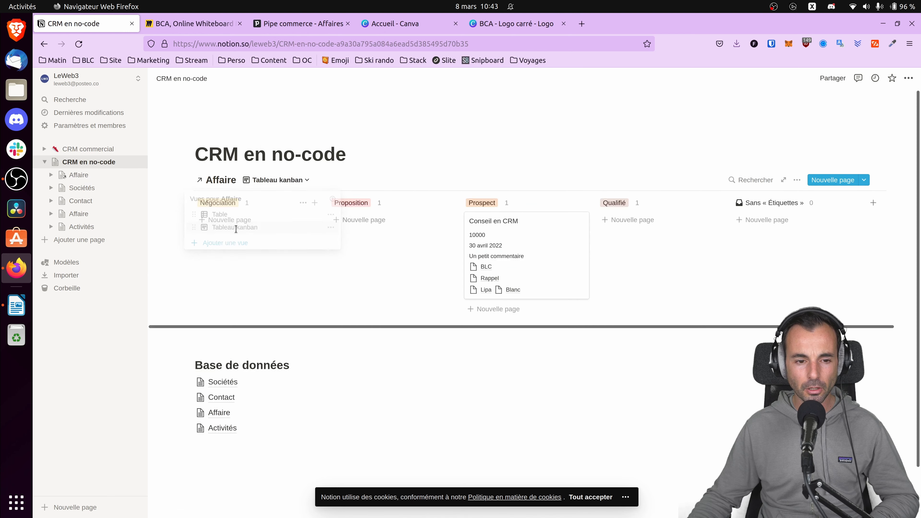
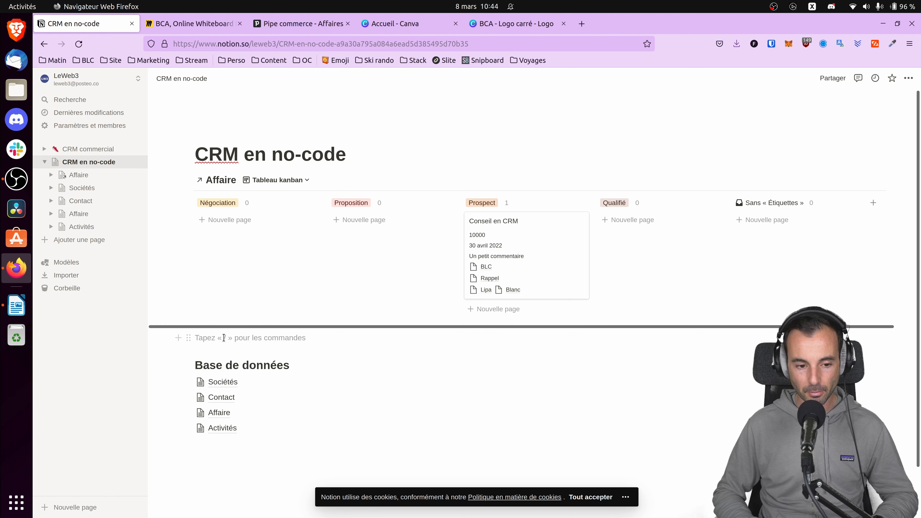
Insert a linked Sociétés database below the Affaire kanban and add a Galerie view to it.
{"action": "type", "text": "/lié"}
{"action": "left_click", "coordinate": [297, 315]}
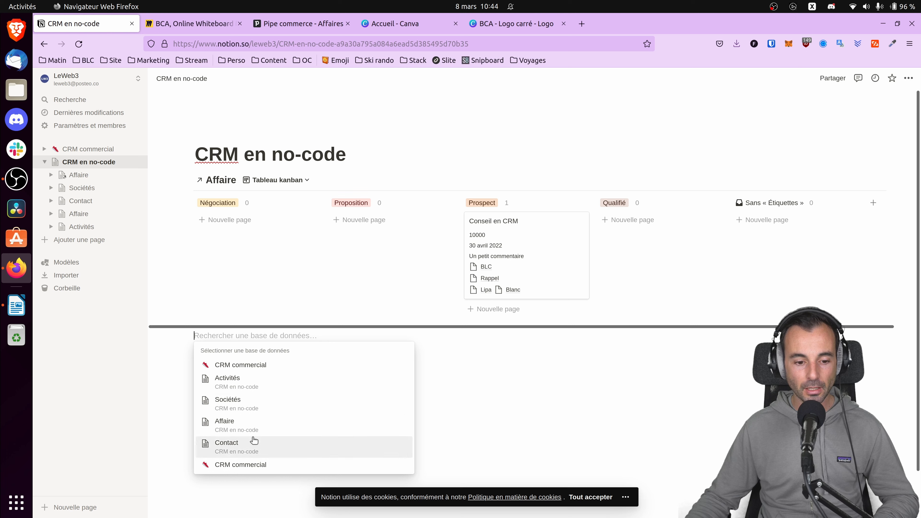
{"action": "left_click", "coordinate": [253, 403]}
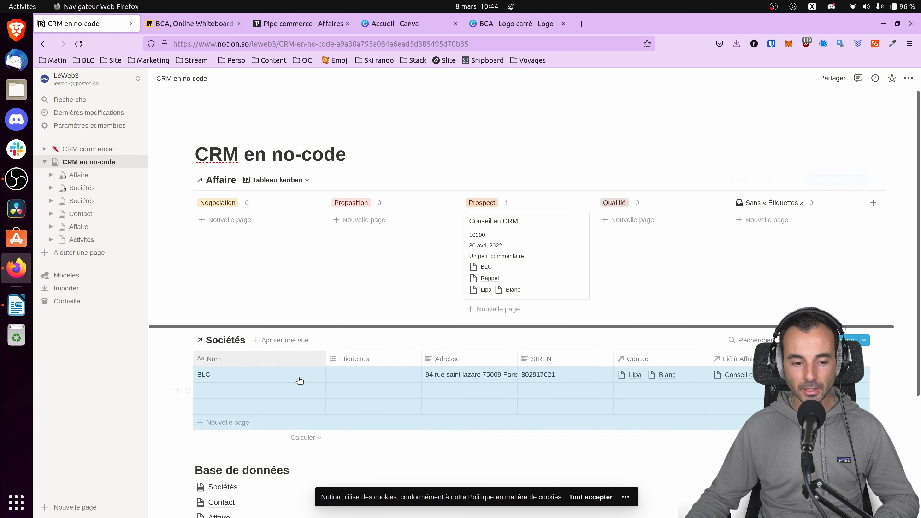
{"action": "left_click", "coordinate": [270, 340]}
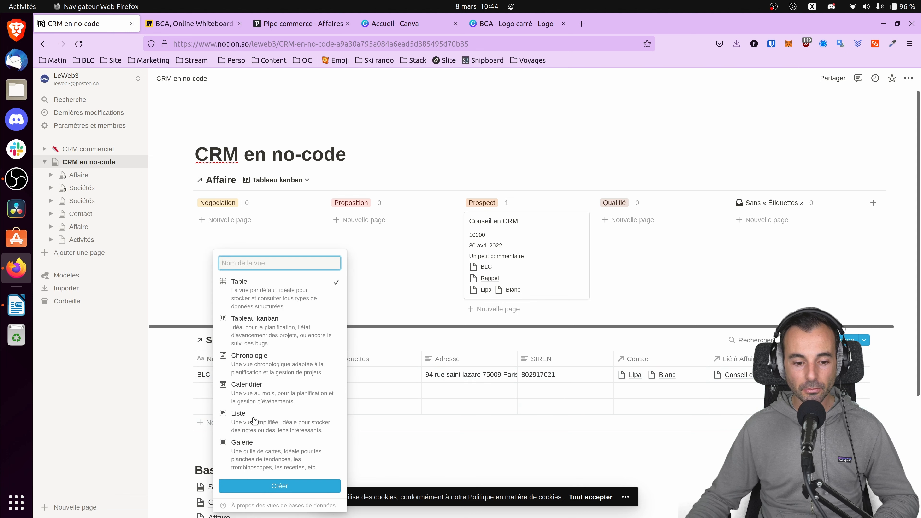
{"action": "left_click", "coordinate": [250, 441]}
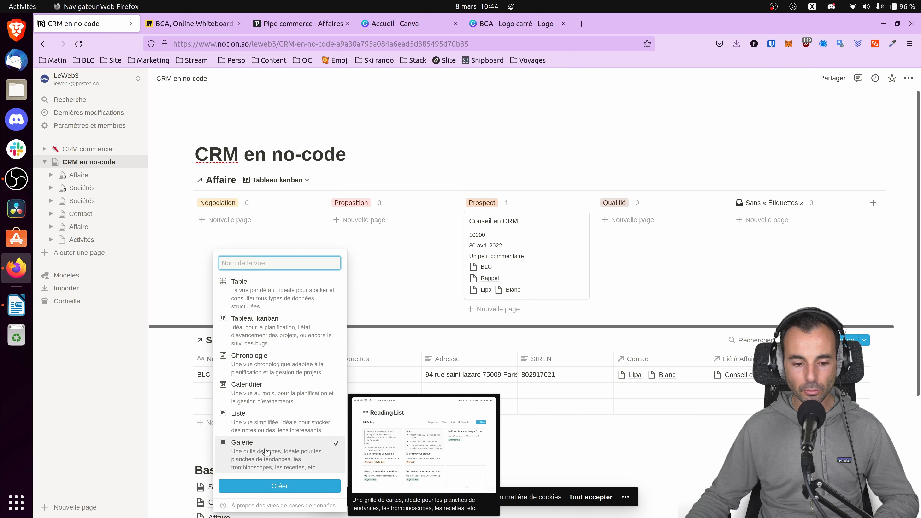
{"action": "left_click", "coordinate": [255, 486]}
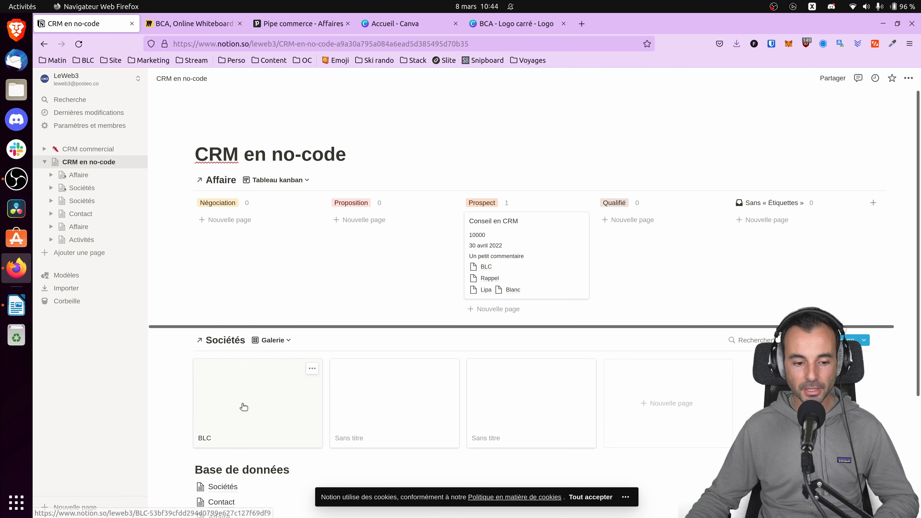
Open the BLC company record and add a Fichiers et médias property named Logo.
{"action": "left_click", "coordinate": [260, 385]}
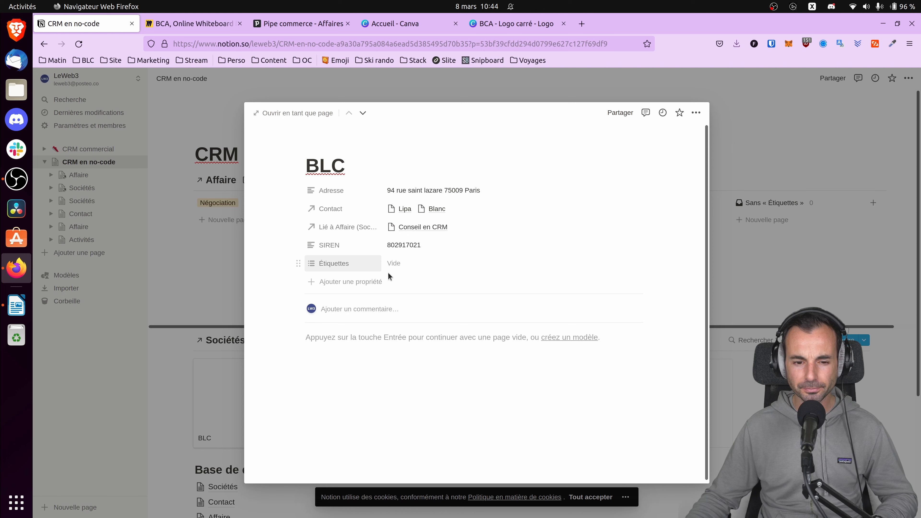
{"action": "left_click", "coordinate": [363, 282]}
{"action": "type", "text": "Lo"}
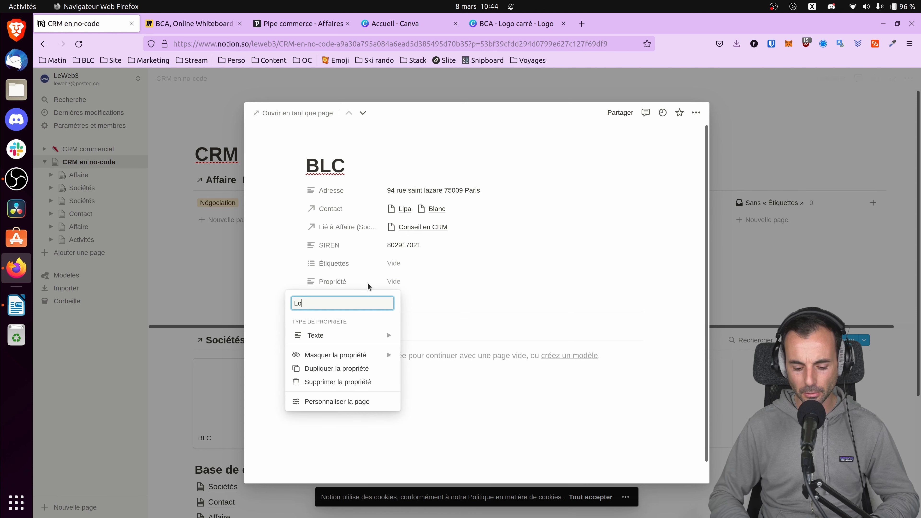
{"action": "type", "text": "go"}
{"action": "mouse_move", "coordinate": [366, 337]}
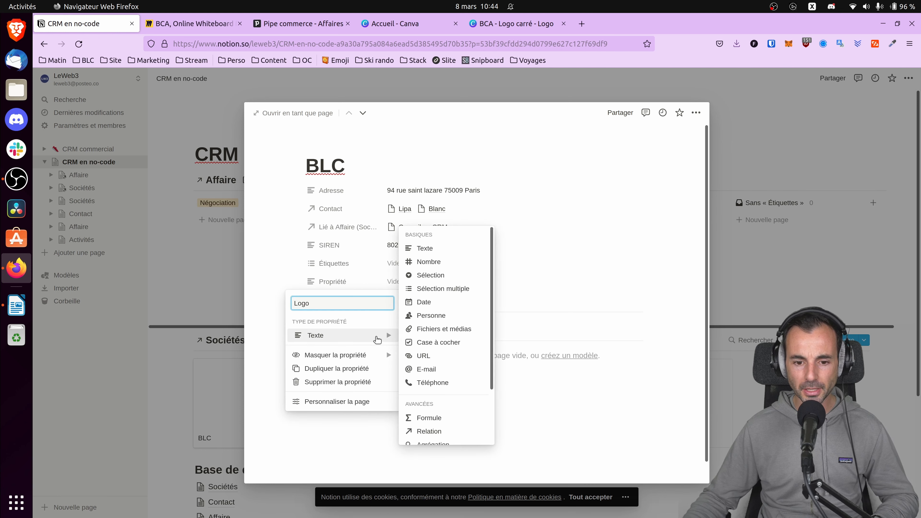
{"action": "left_click", "coordinate": [455, 329]}
Upload BLC - Logo favicon couleur.png from Internxt/BLC/Marketing/Logo to BLC's Logo property and close the record.
{"action": "left_click", "coordinate": [422, 283]}
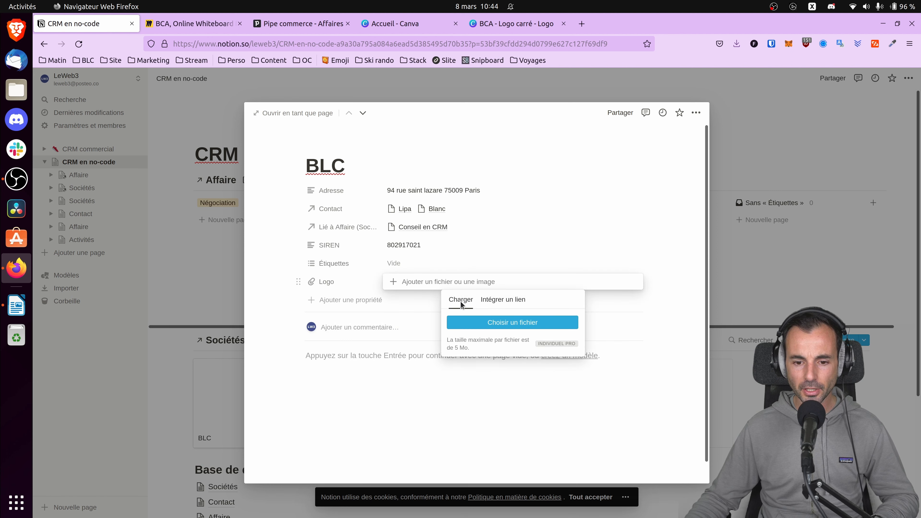
{"action": "left_click", "coordinate": [504, 323]}
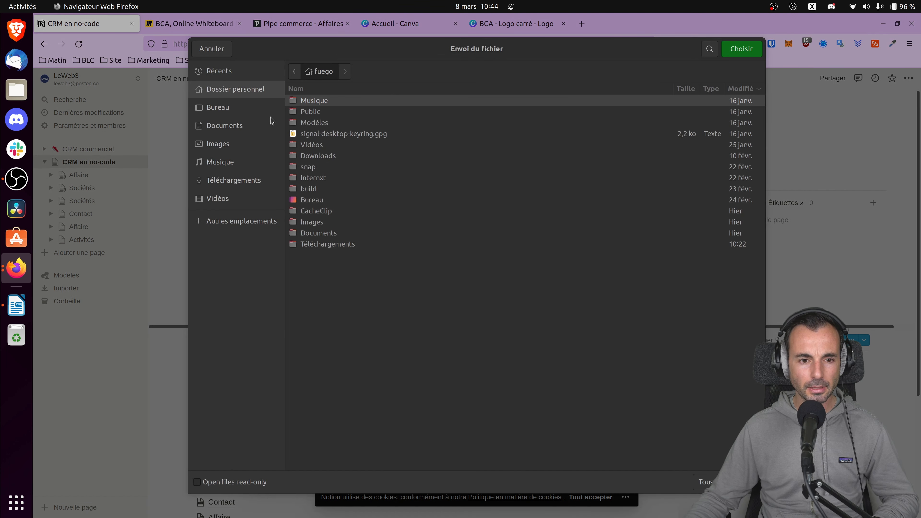
{"action": "double_click", "coordinate": [312, 178]}
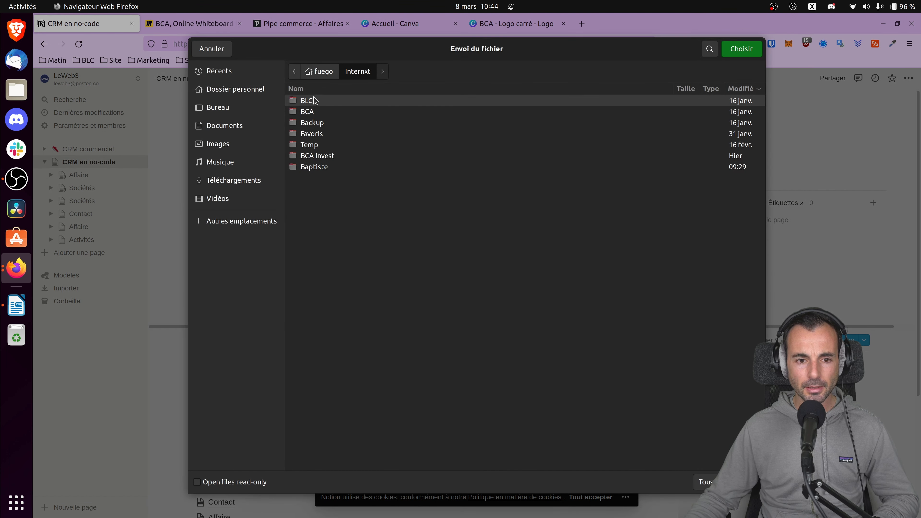
{"action": "double_click", "coordinate": [315, 101]}
{"action": "double_click", "coordinate": [321, 103]}
{"action": "double_click", "coordinate": [319, 103]}
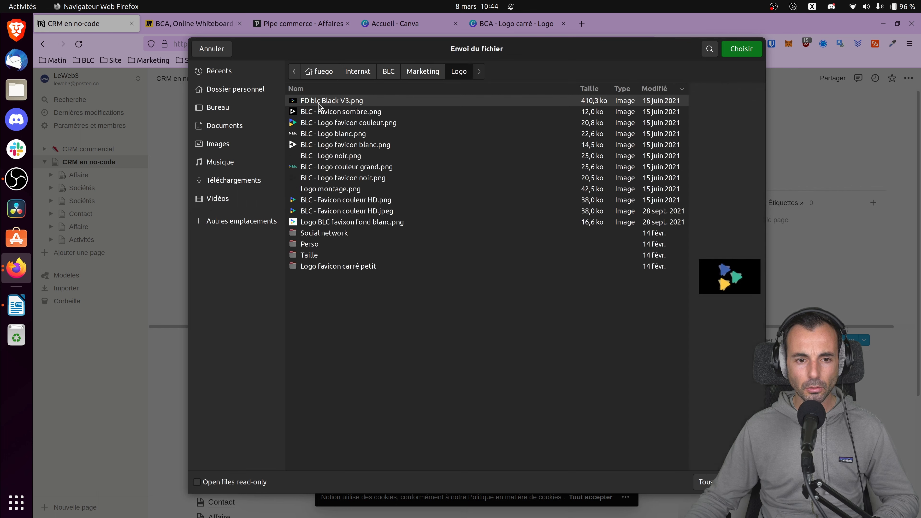
{"action": "double_click", "coordinate": [305, 123]}
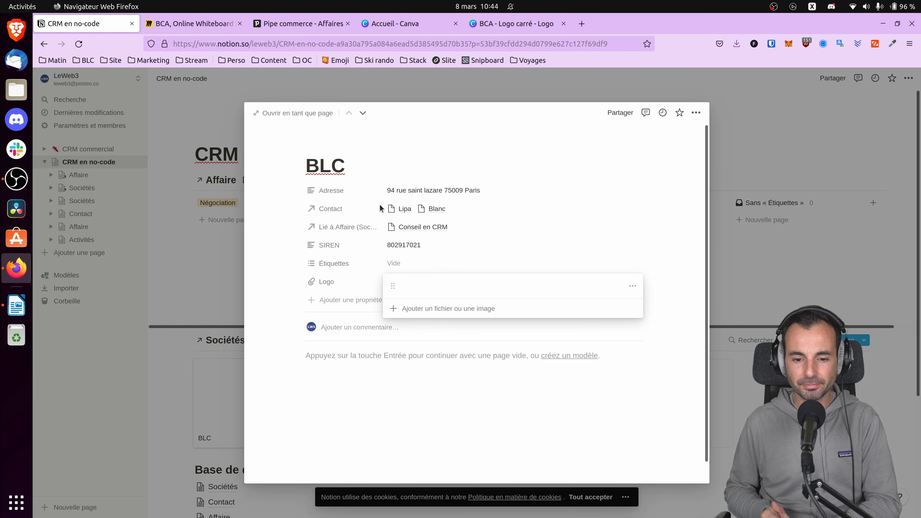
{"action": "left_click", "coordinate": [222, 301]}
{"action": "left_click", "coordinate": [212, 322]}
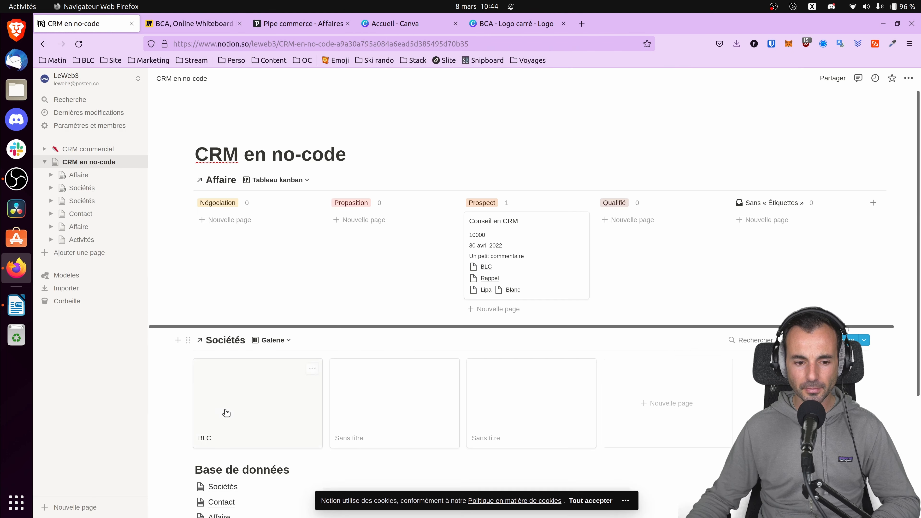
Set the card preview (Aperçu des cartes) of the Sociétés Galerie view to the Logo property.
{"action": "left_click", "coordinate": [797, 340]}
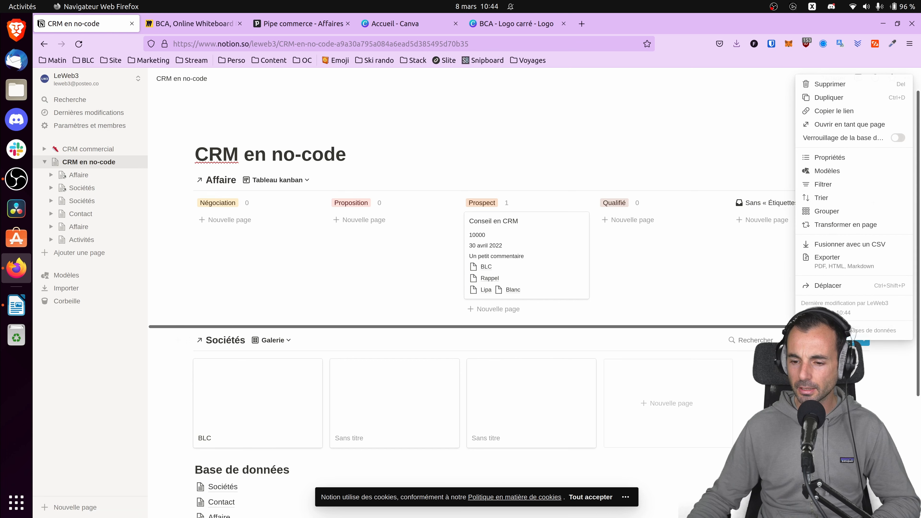
{"action": "left_click", "coordinate": [830, 157]}
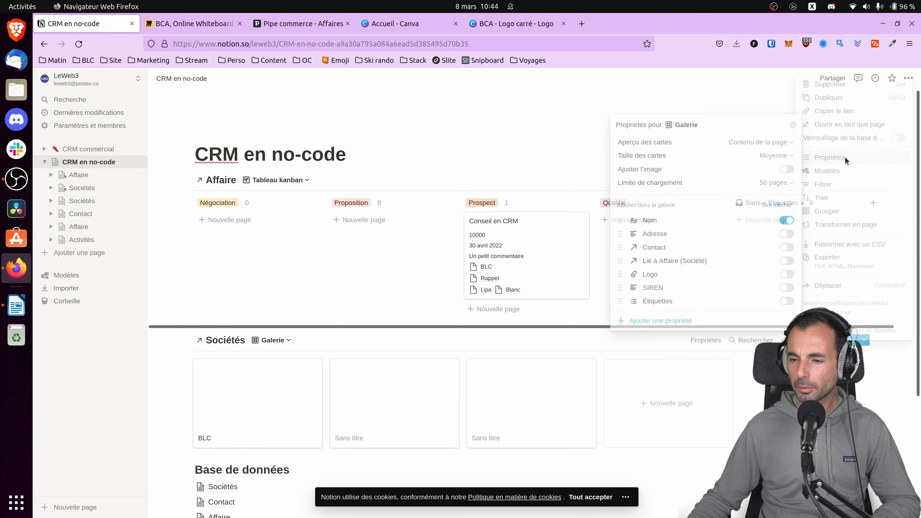
{"action": "left_click", "coordinate": [769, 145]}
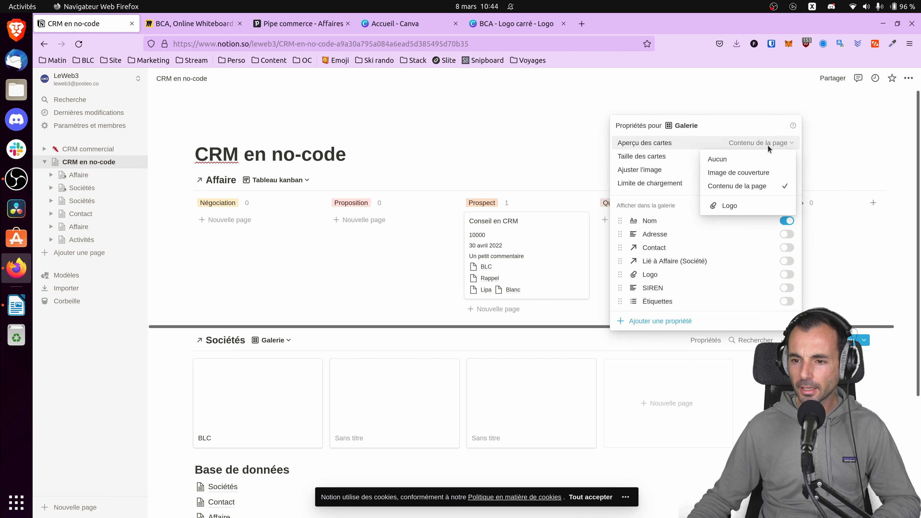
{"action": "left_click", "coordinate": [740, 206]}
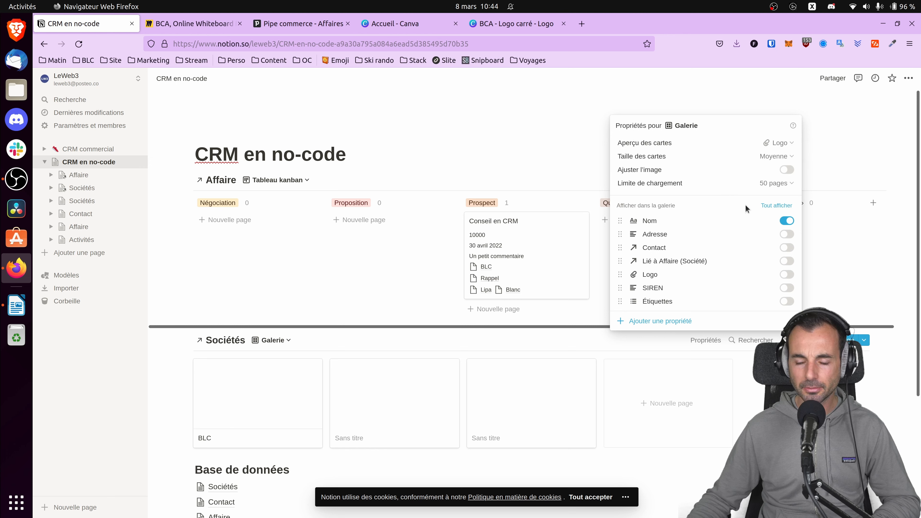
{"action": "left_click", "coordinate": [874, 155]}
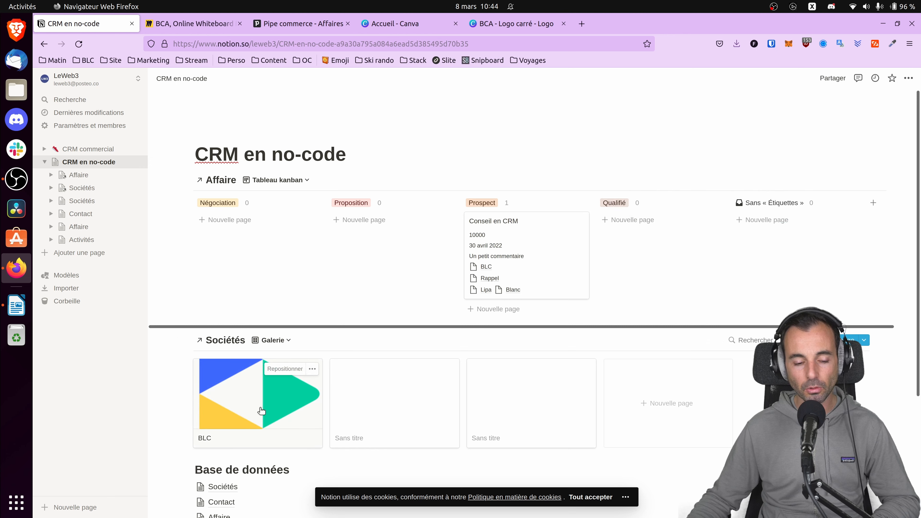
Reposition the logo image slightly lower on the BLC gallery card and save its position.
{"action": "left_click", "coordinate": [276, 368]}
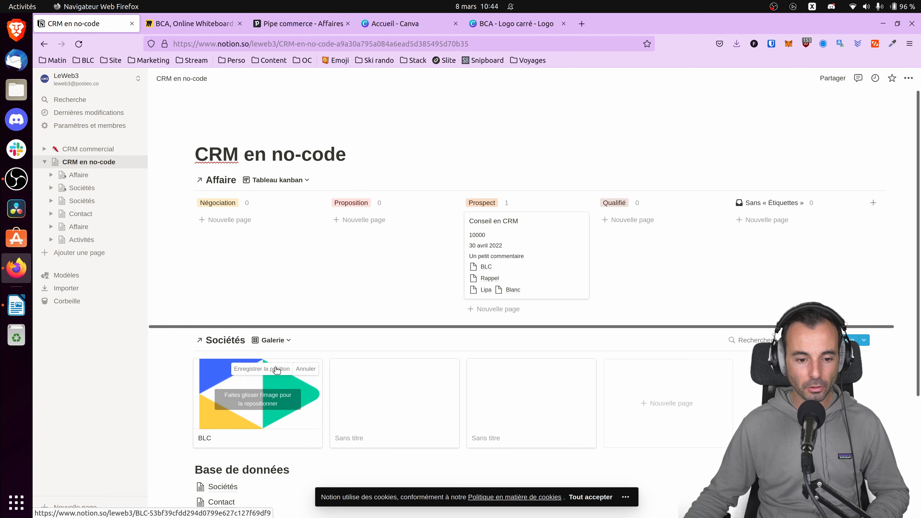
{"action": "mouse_move", "coordinate": [283, 385]}
{"action": "left_mouse_down"}
{"action": "mouse_move", "coordinate": [287, 401]}
{"action": "mouse_move", "coordinate": [285, 391]}
{"action": "left_mouse_up"}
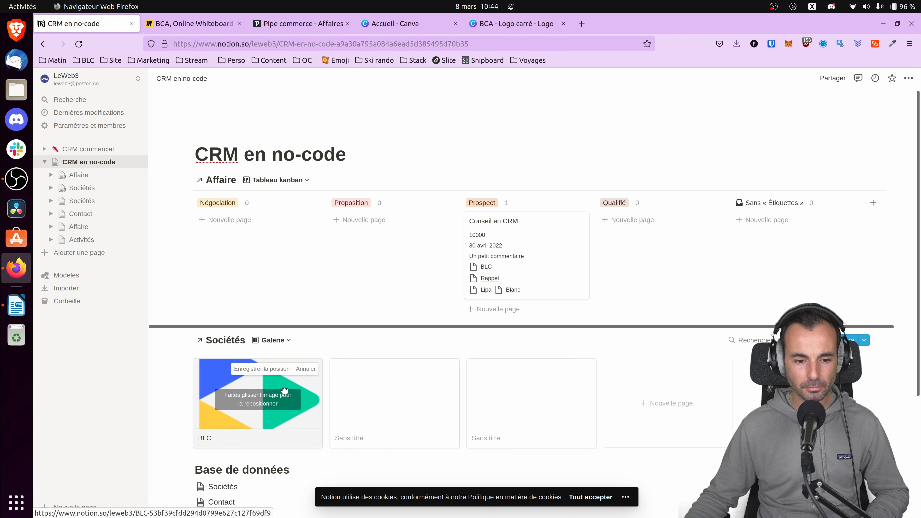
{"action": "left_click", "coordinate": [266, 370]}
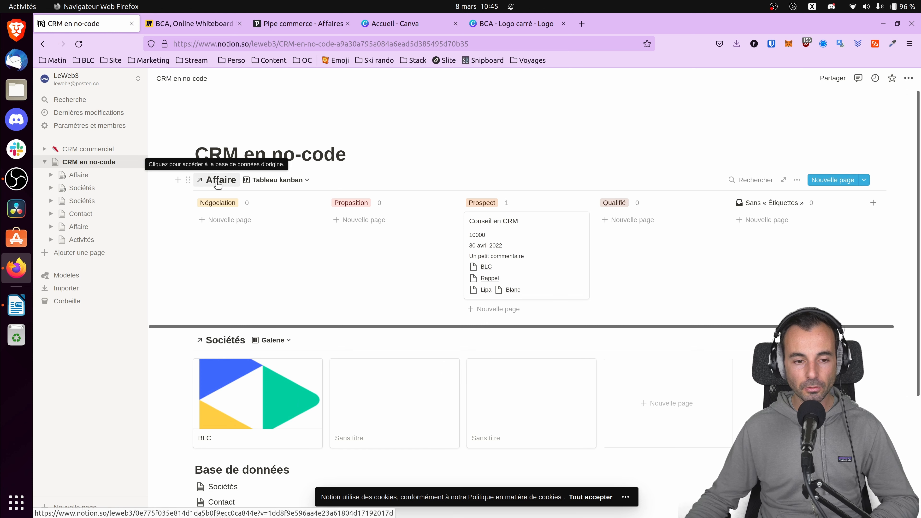
Add a Titre 2 heading reading PIPELINE between the page title and the linked Affaire kanban.
{"action": "left_click", "coordinate": [383, 161]}
{"action": "key", "text": "Return"}
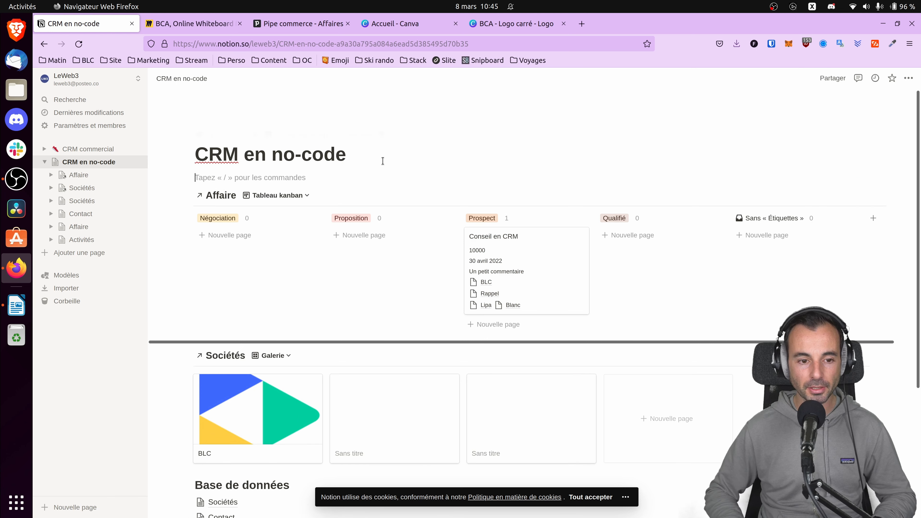
{"action": "type", "text": "/"}
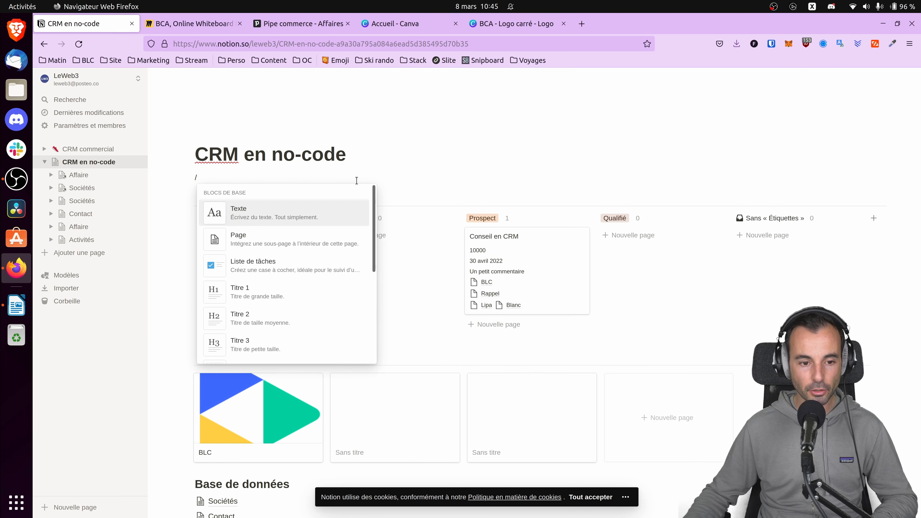
{"action": "left_click", "coordinate": [263, 311]}
{"action": "type", "text": "PIPEKL"}
{"action": "key", "text": "BackSpace"}
{"action": "key", "text": "BackSpace"}
{"action": "type", "text": "LINE"}
Examine the Contact database and the sample client record in the CRM commercial template.
{"action": "scroll", "coordinate": [254, 327], "scroll_direction": "down", "scroll_amount": 5}
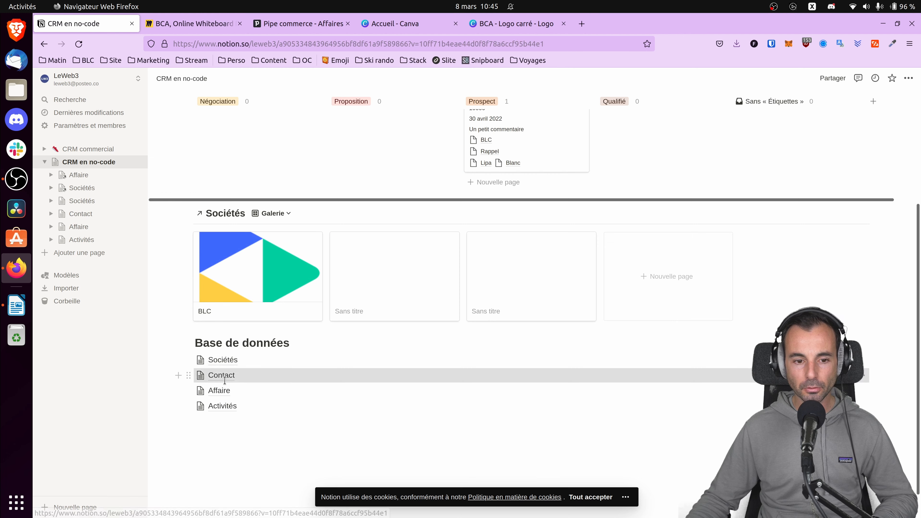
{"action": "left_click", "coordinate": [230, 374]}
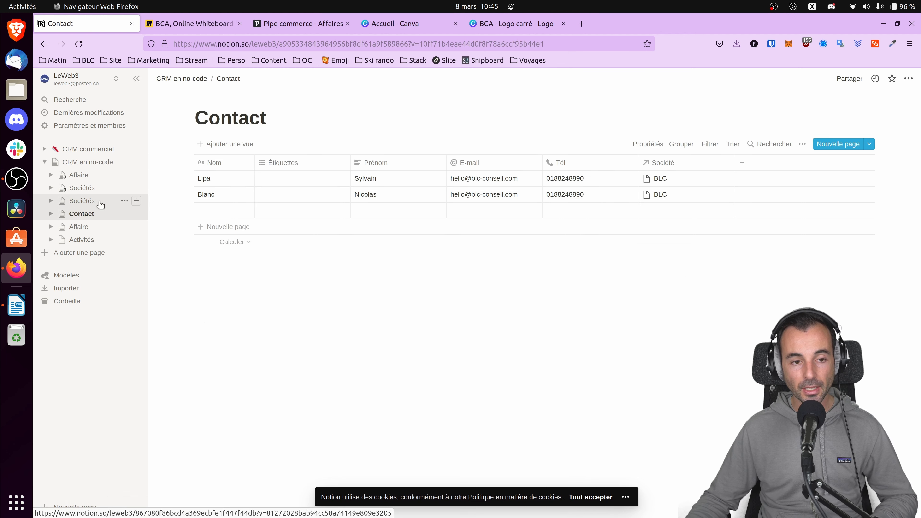
{"action": "left_click", "coordinate": [83, 149]}
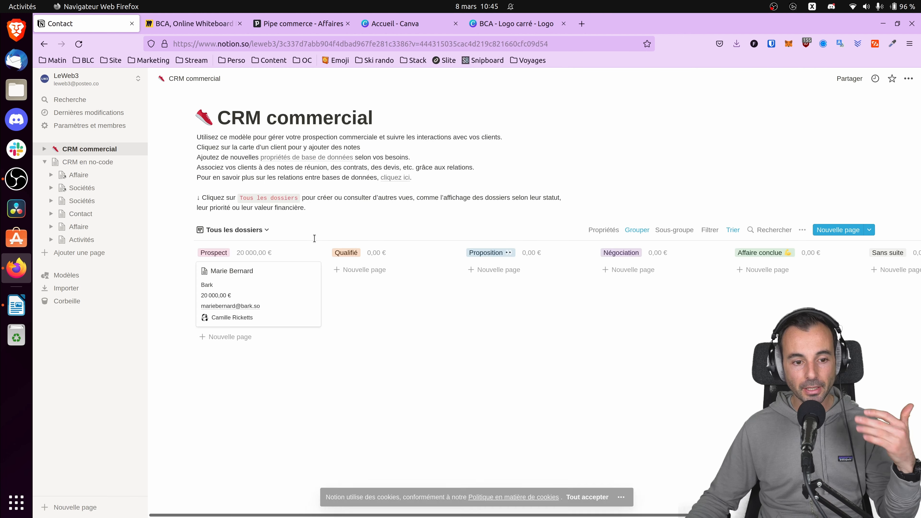
{"action": "left_click", "coordinate": [233, 277]}
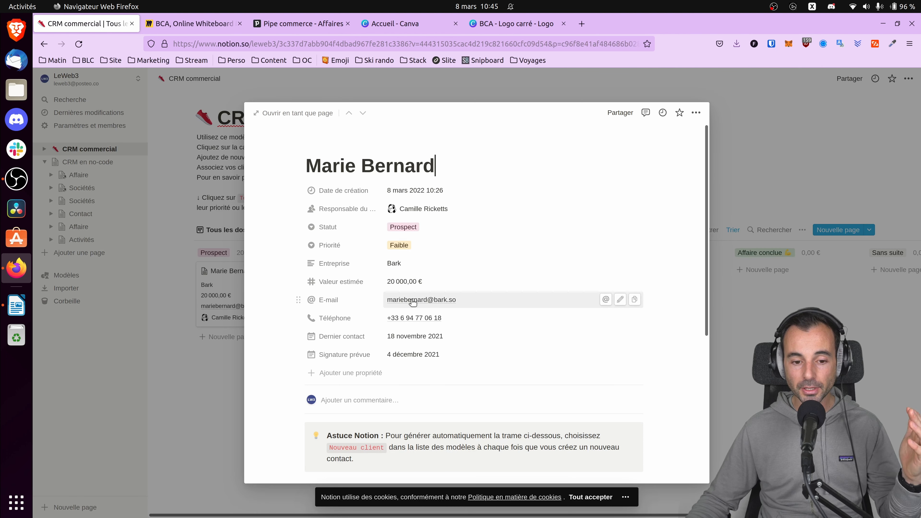
{"action": "left_click", "coordinate": [412, 300]}
{"action": "left_click", "coordinate": [176, 250]}
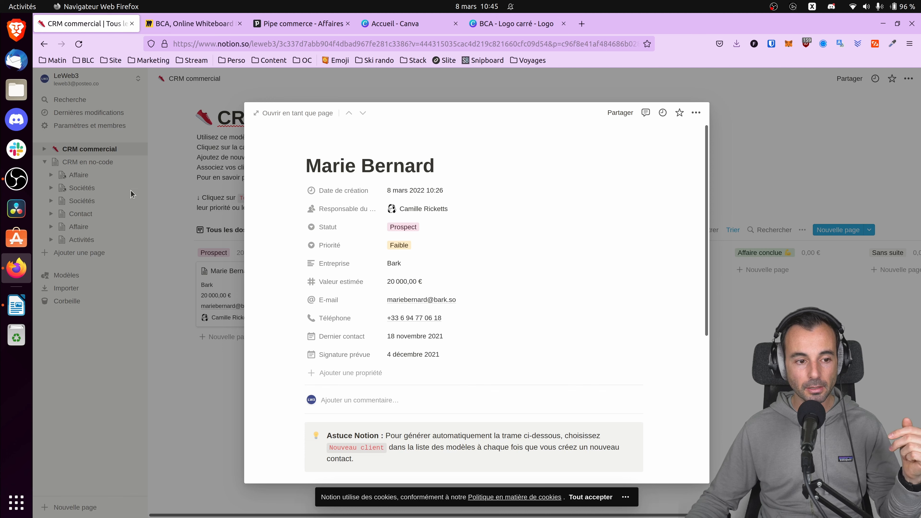
Return to the CRM en no-code page and give it a euro banknote emoji as its icon.
{"action": "left_click", "coordinate": [101, 163]}
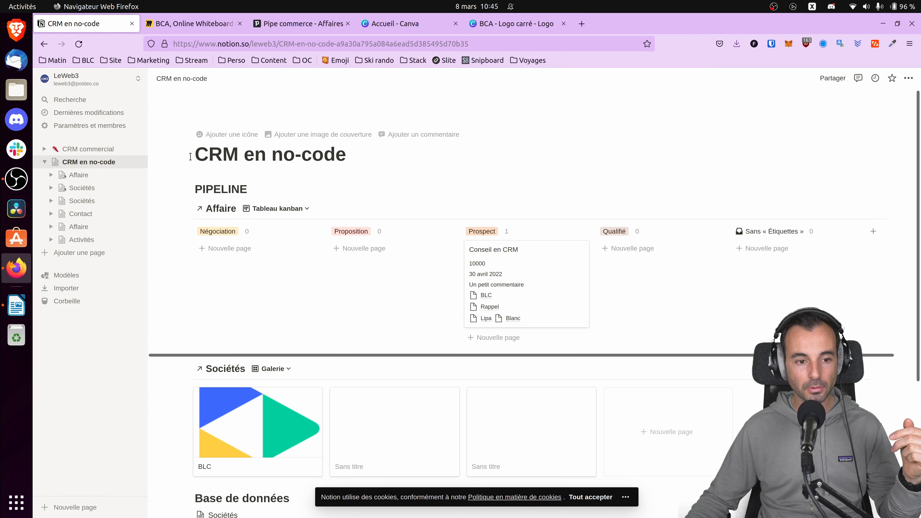
{"action": "left_click", "coordinate": [222, 140]}
{"action": "left_click", "coordinate": [203, 169]}
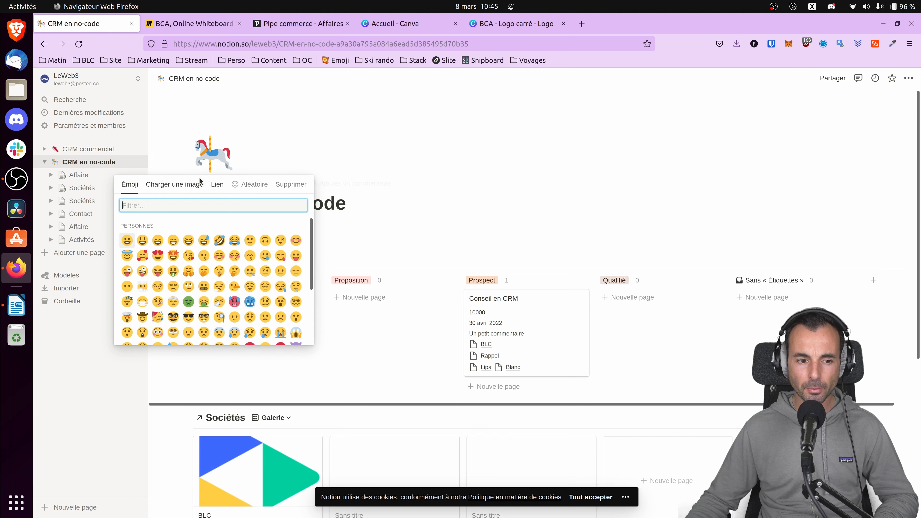
{"action": "type", "text": "eurio"}
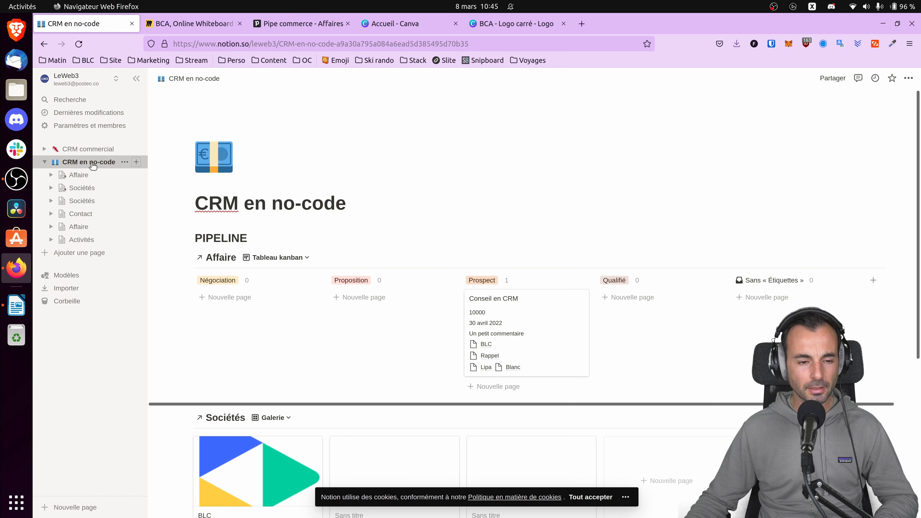
Open the Conseil en CRM deal from the kanban to view its properties and linked records.
{"action": "scroll", "coordinate": [250, 216], "scroll_direction": "down", "scroll_amount": 2}
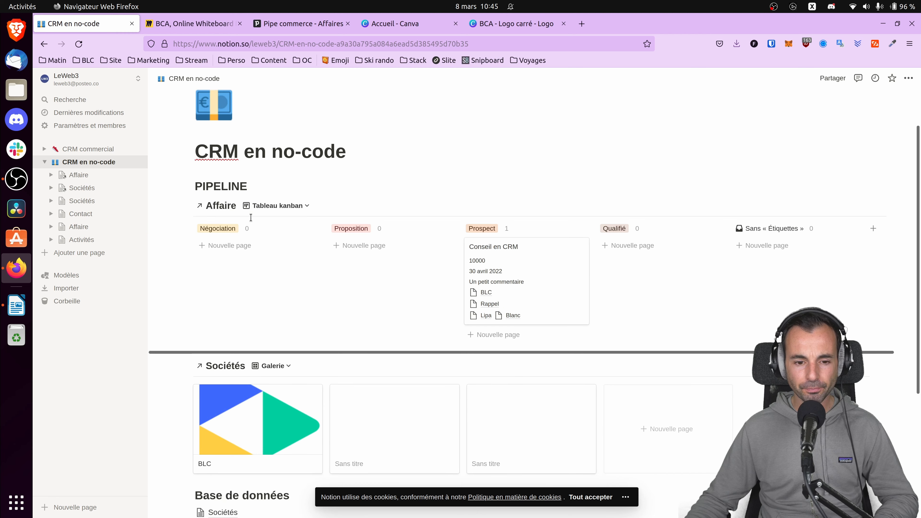
{"action": "scroll", "coordinate": [277, 226], "scroll_direction": "down", "scroll_amount": 4}
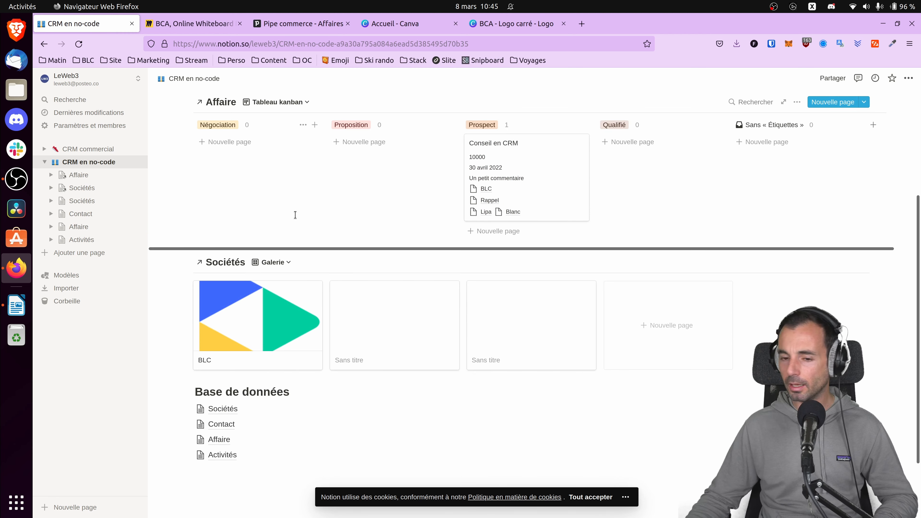
{"action": "left_click", "coordinate": [511, 145]}
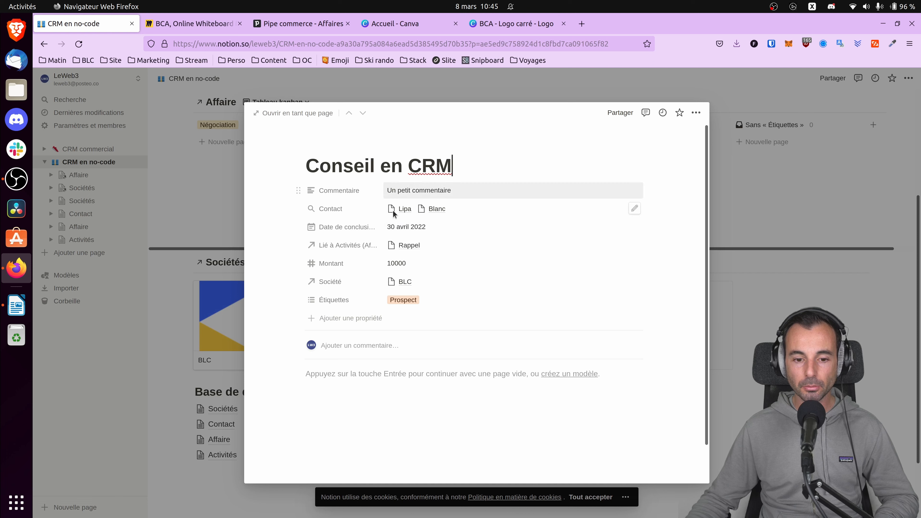
Open the BLC company record linked to the Conseil en CRM deal.
{"action": "left_click", "coordinate": [403, 282]}
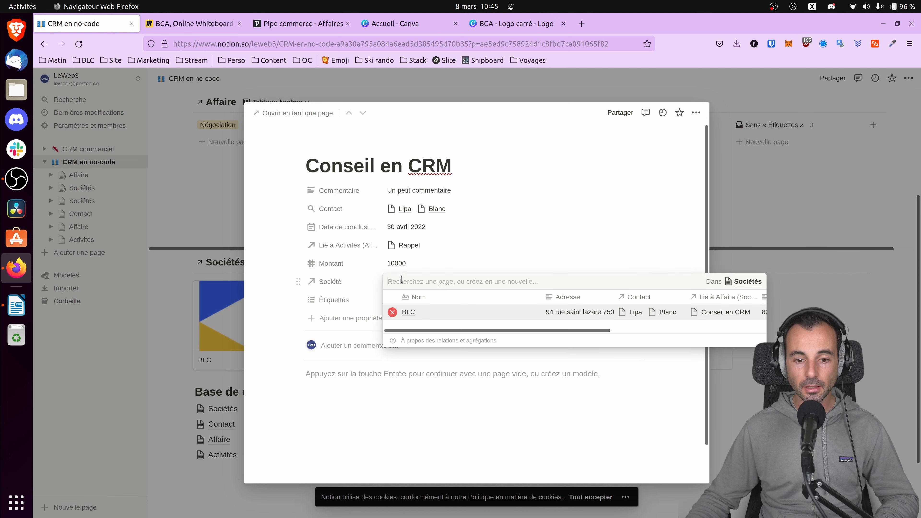
{"action": "left_click", "coordinate": [417, 314]}
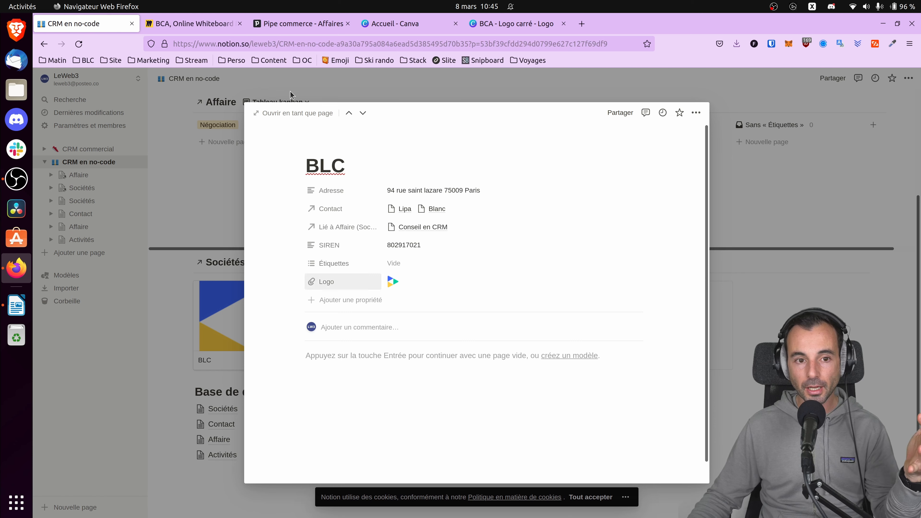
Switch to Pipedrive and open the Moulinsart organisation from its deal for comparison.
{"action": "left_click", "coordinate": [301, 24]}
{"action": "left_click", "coordinate": [402, 185]}
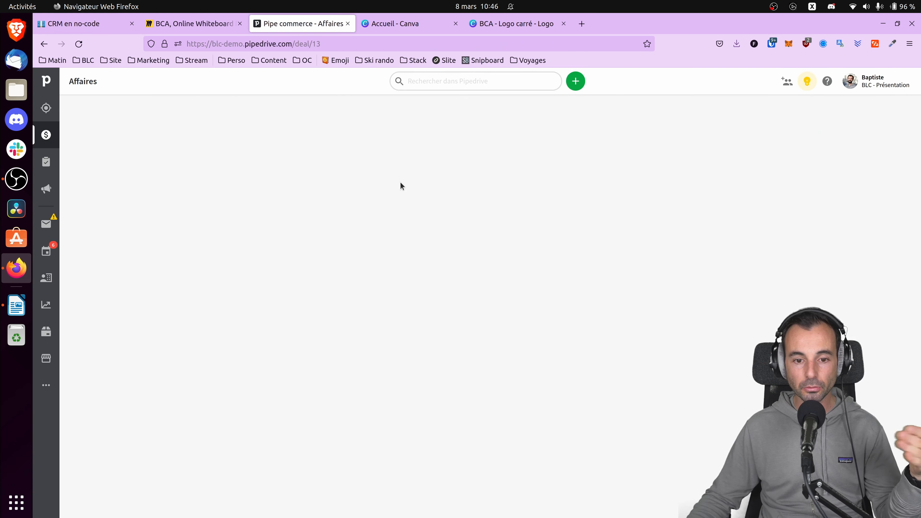
{"action": "scroll", "coordinate": [235, 306], "scroll_direction": "down", "scroll_amount": 10}
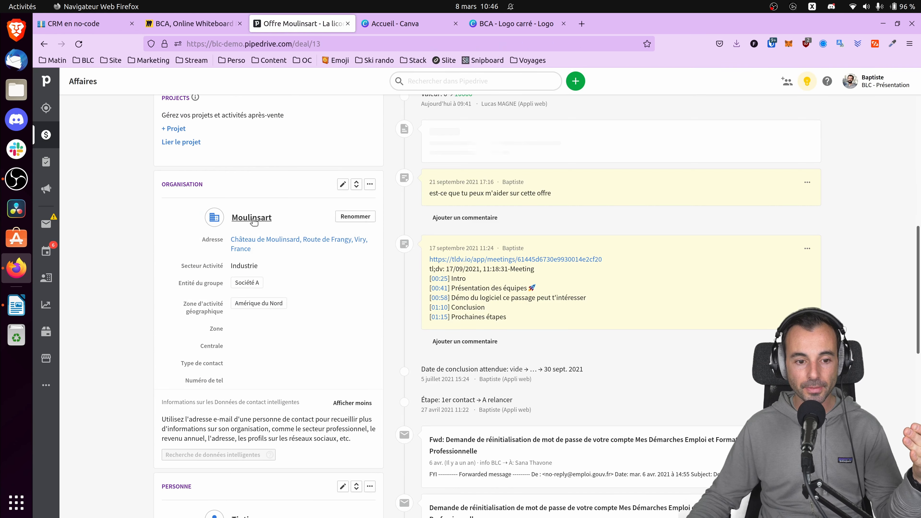
{"action": "left_click", "coordinate": [251, 217]}
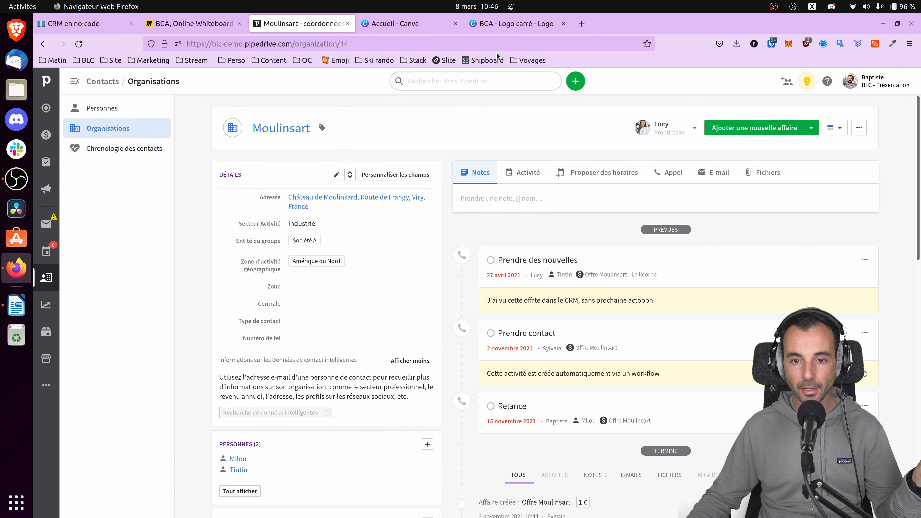
Return to the BLC record in Notion, open its linked deal and rename it Affaire - Conseil en CRM.
{"action": "left_click", "coordinate": [85, 27]}
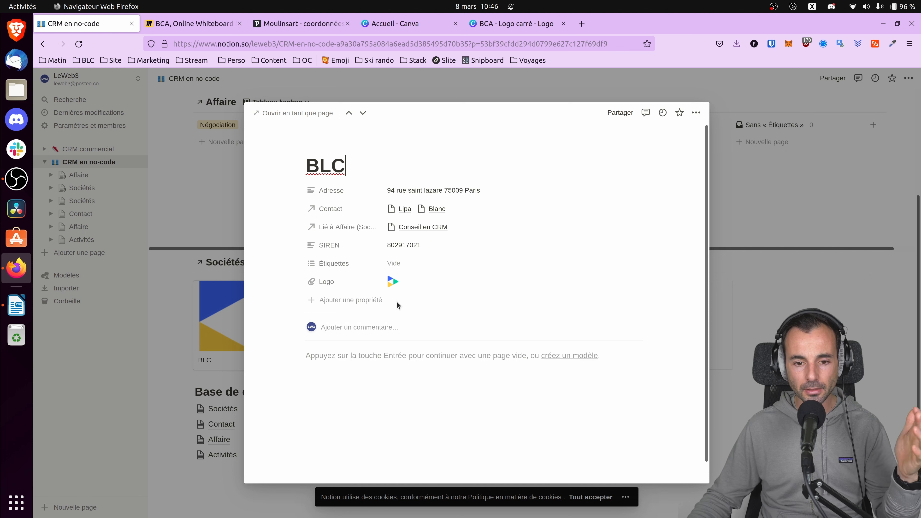
{"action": "left_click", "coordinate": [410, 229]}
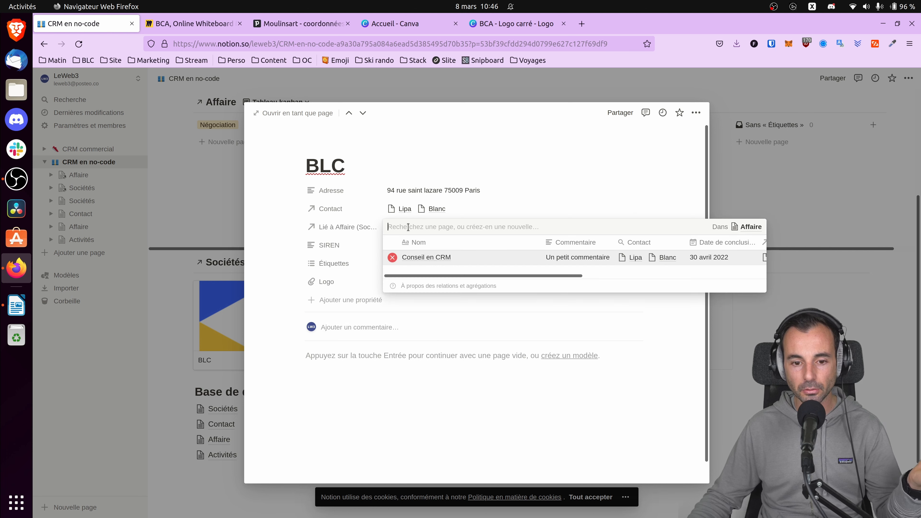
{"action": "left_click", "coordinate": [426, 257]}
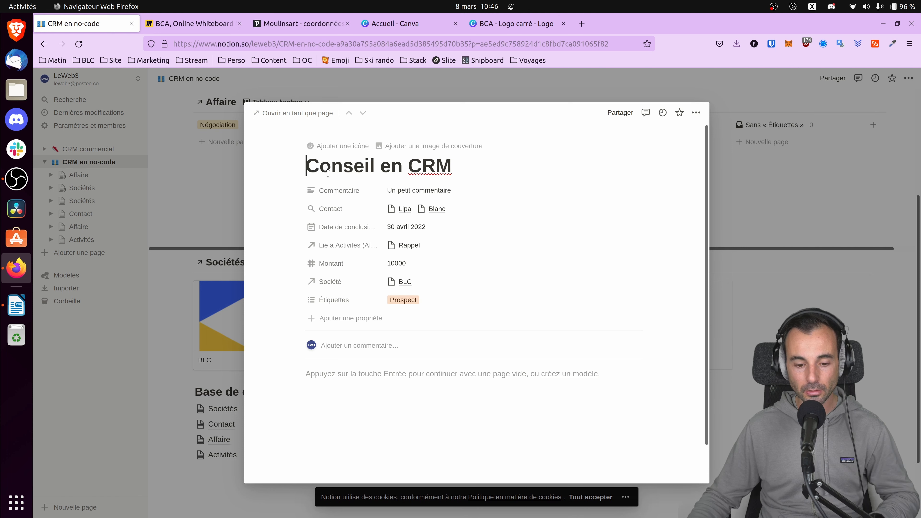
{"action": "type", "text": "Affaire -*"}
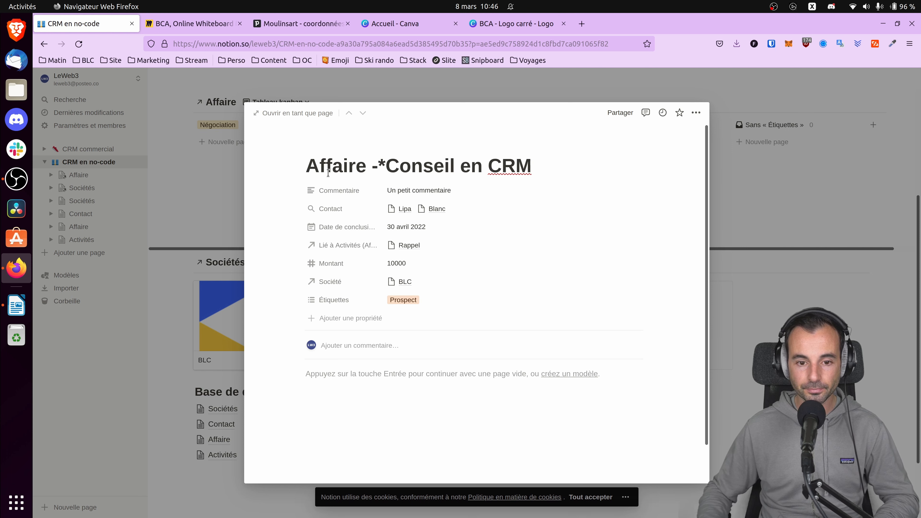
{"action": "key", "text": "BackSpace"}
{"action": "key", "text": "BackSpace"}
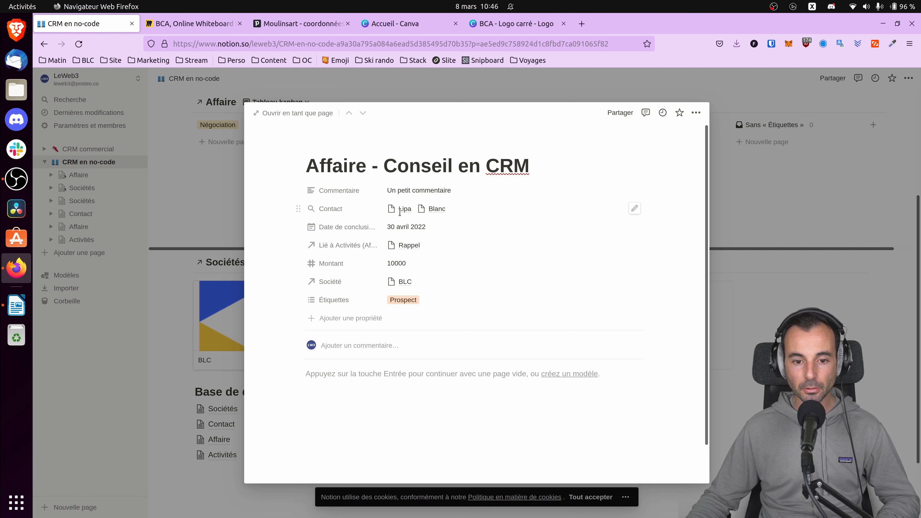
Open the deal's linked Rappel activity and try drafting a comment with a mention.
{"action": "left_click", "coordinate": [403, 243]}
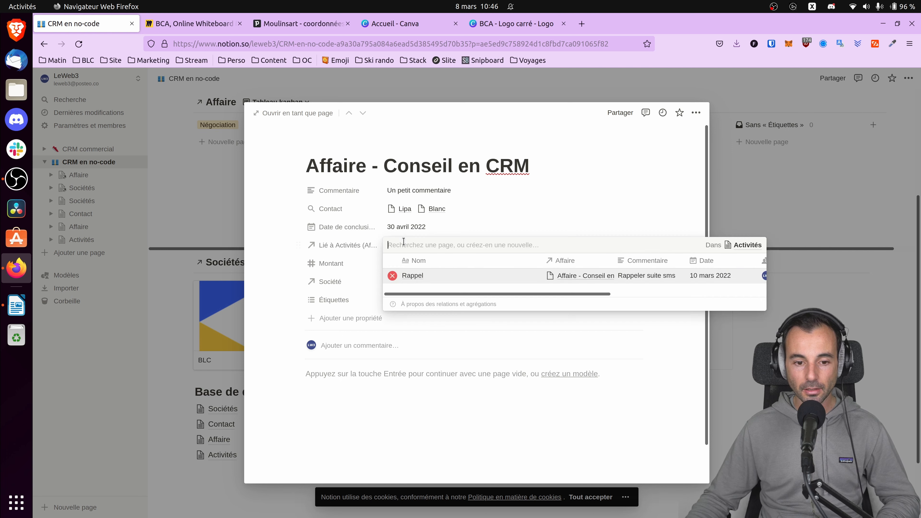
{"action": "left_click", "coordinate": [420, 277]}
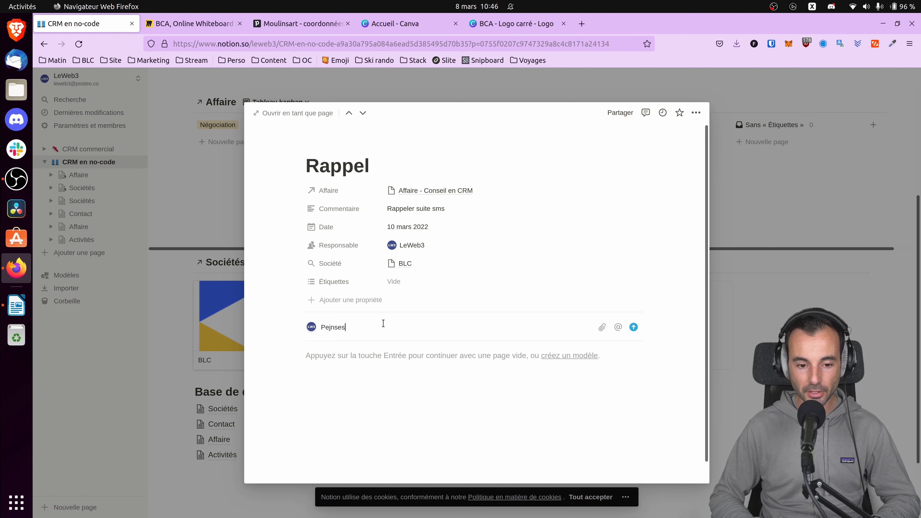
{"action": "type", "text": "@"}
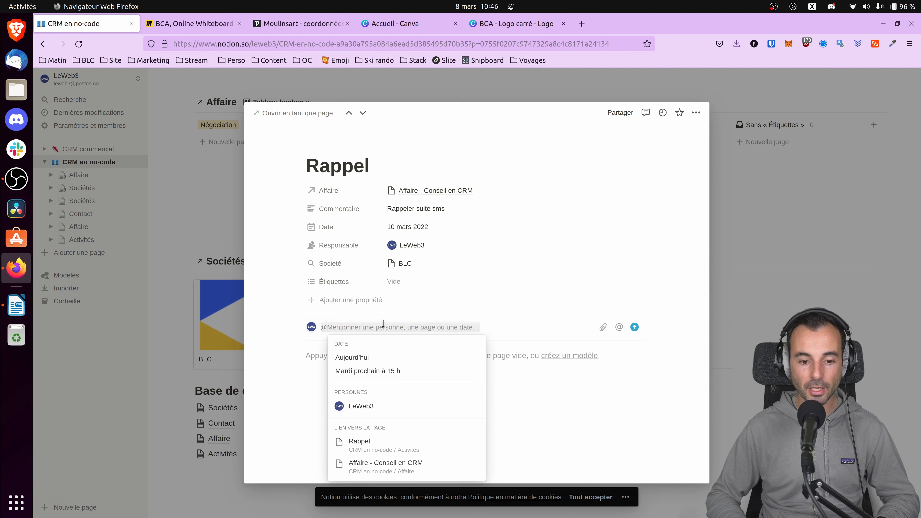
{"action": "key", "text": "BackSpace"}
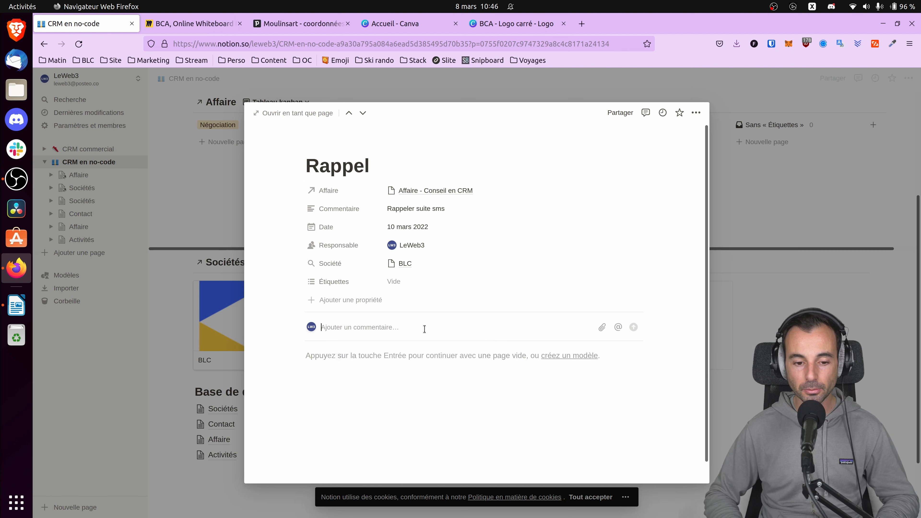
{"action": "left_click", "coordinate": [756, 194]}
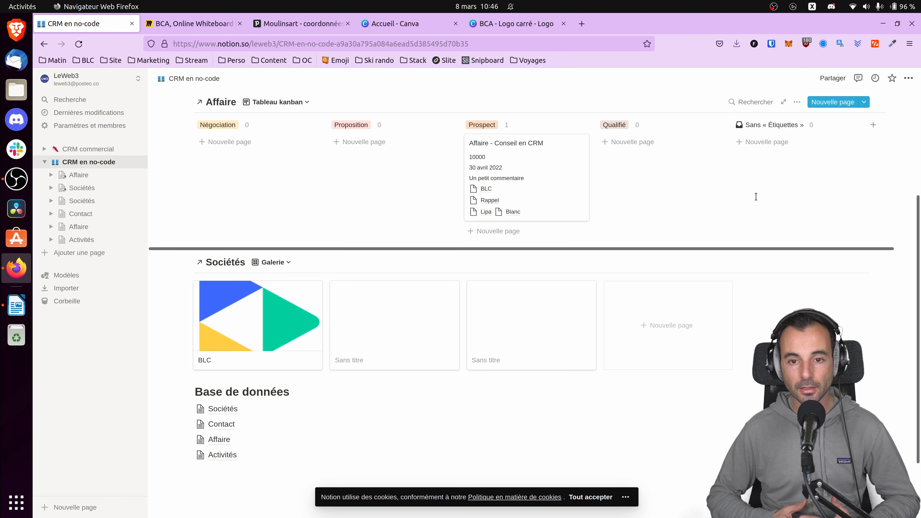
Move the Affaire - Conseil en CRM card to the Proposition stage and check the deal's properties.
{"action": "left_click", "coordinate": [95, 163]}
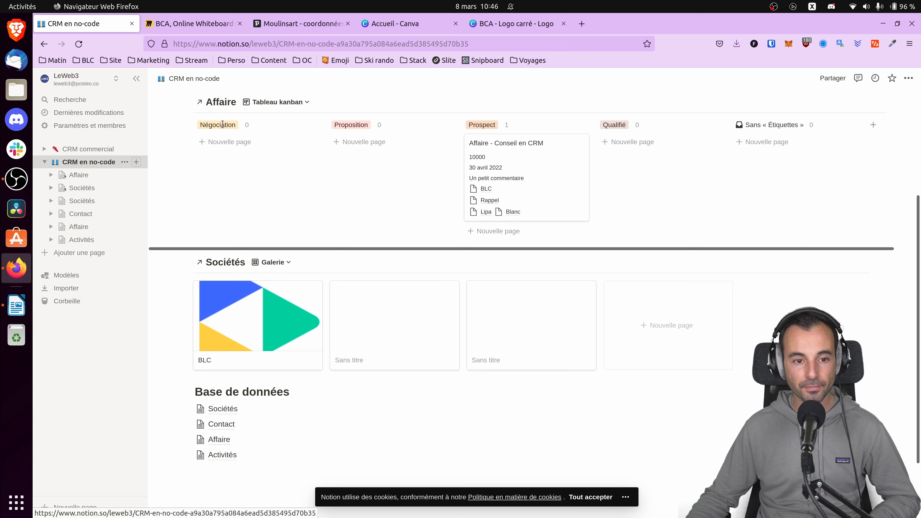
{"action": "left_click_drag", "start_coordinate": [530, 298], "coordinate": [390, 307]}
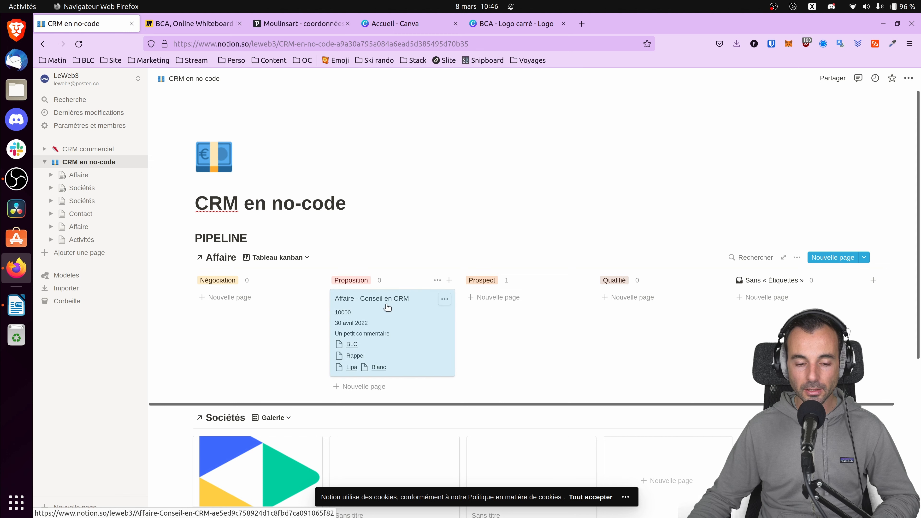
{"action": "left_click", "coordinate": [387, 307]}
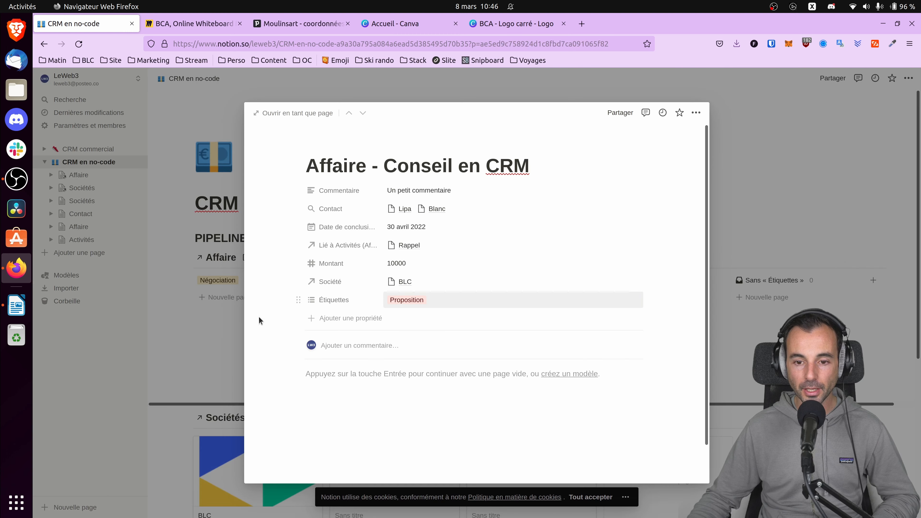
{"action": "left_click", "coordinate": [241, 321]}
{"action": "scroll", "coordinate": [562, 320], "scroll_direction": "down", "scroll_amount": 3}
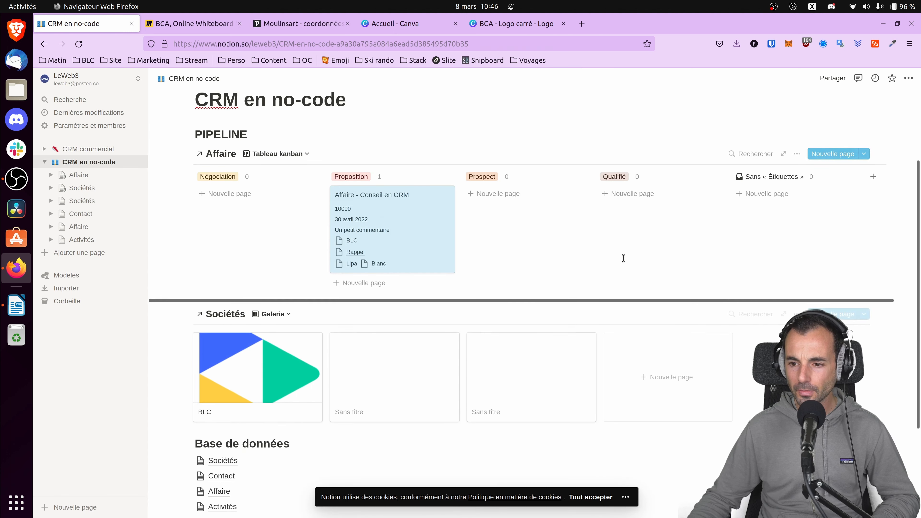
{"action": "left_click", "coordinate": [393, 228]}
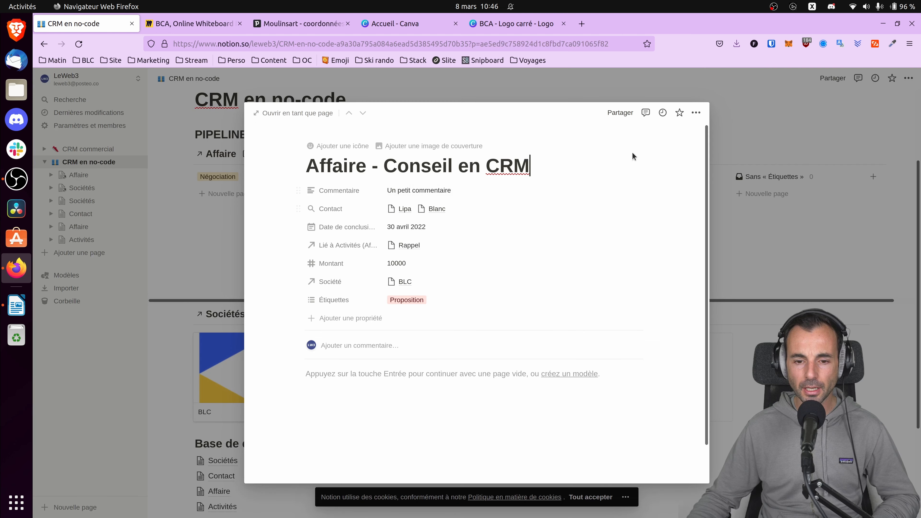
{"action": "key", "text": "Escape"}
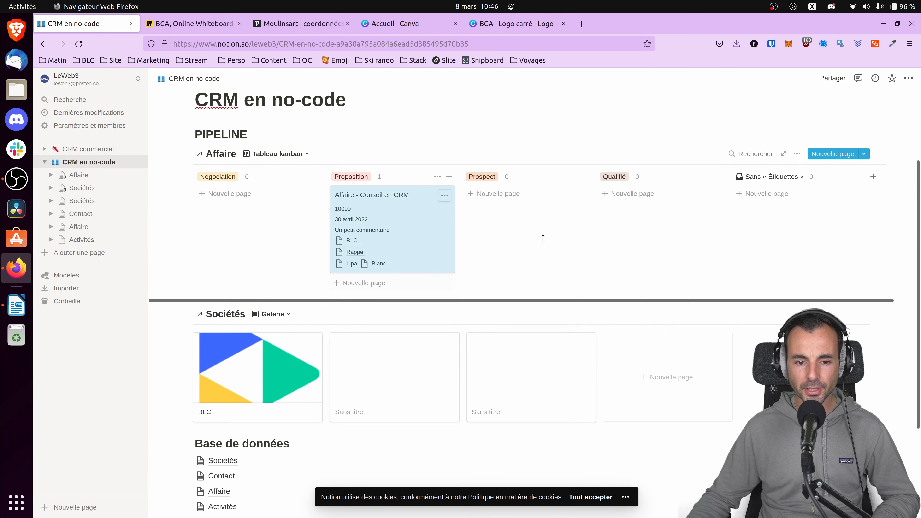
Hide the Commentaire, Lié à Activités (Affaire) and Contact properties on the Affaire kanban cards.
{"action": "left_click", "coordinate": [797, 154]}
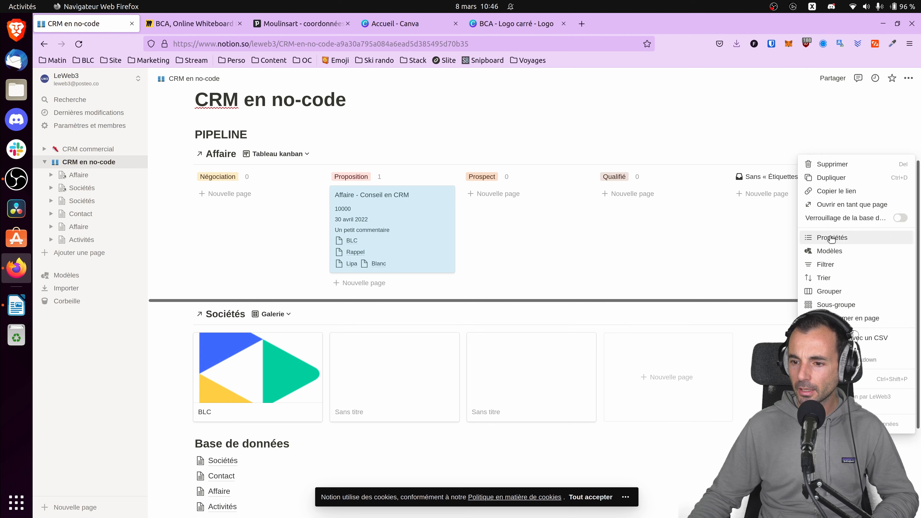
{"action": "left_click", "coordinate": [822, 236]}
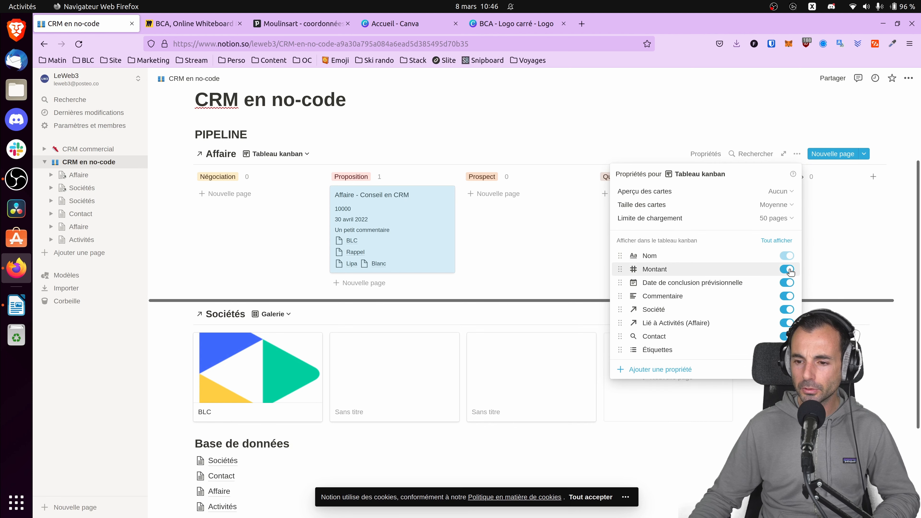
{"action": "left_click", "coordinate": [787, 296]}
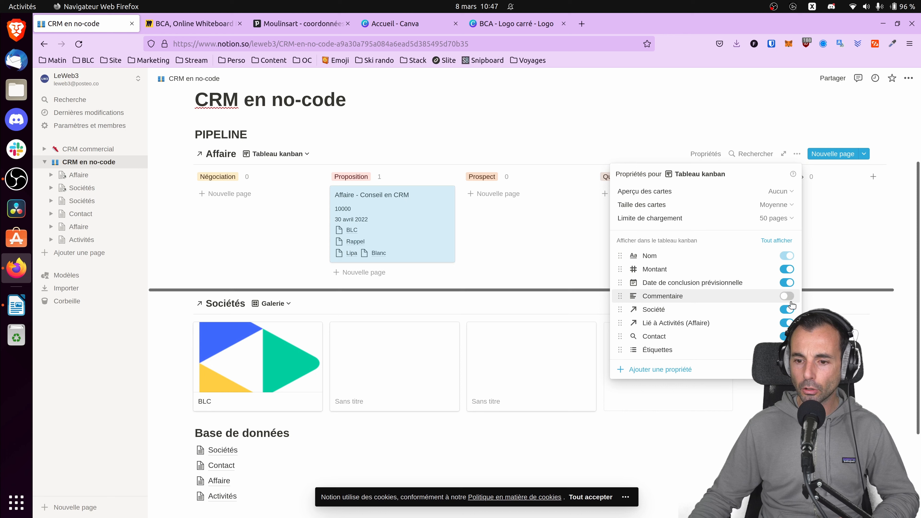
{"action": "left_click", "coordinate": [787, 323]}
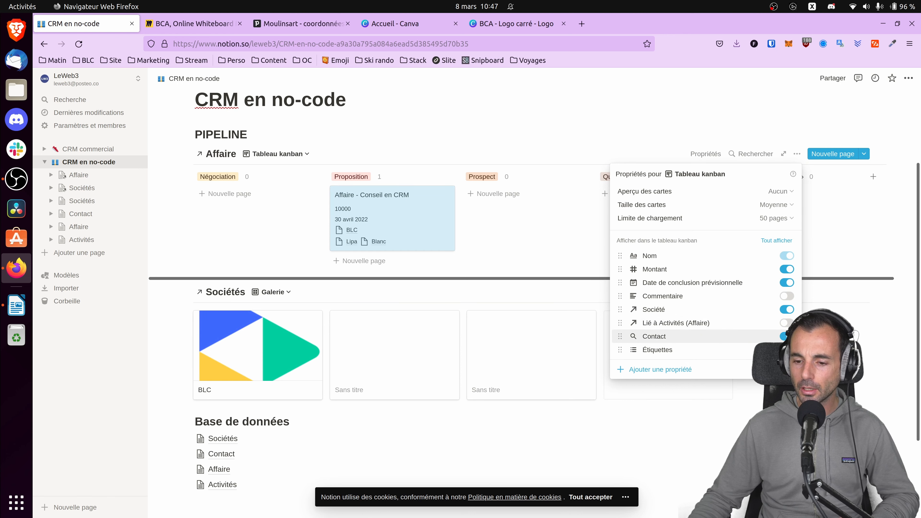
{"action": "left_click", "coordinate": [787, 336]}
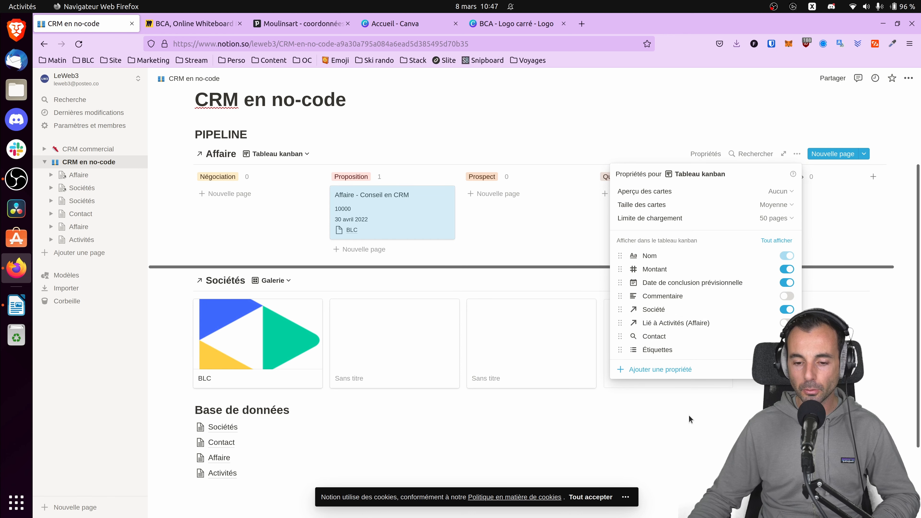
{"action": "left_click", "coordinate": [719, 428]}
Review the Affaire kanban's property display settings and look over the home page layout.
{"action": "left_click", "coordinate": [797, 154]}
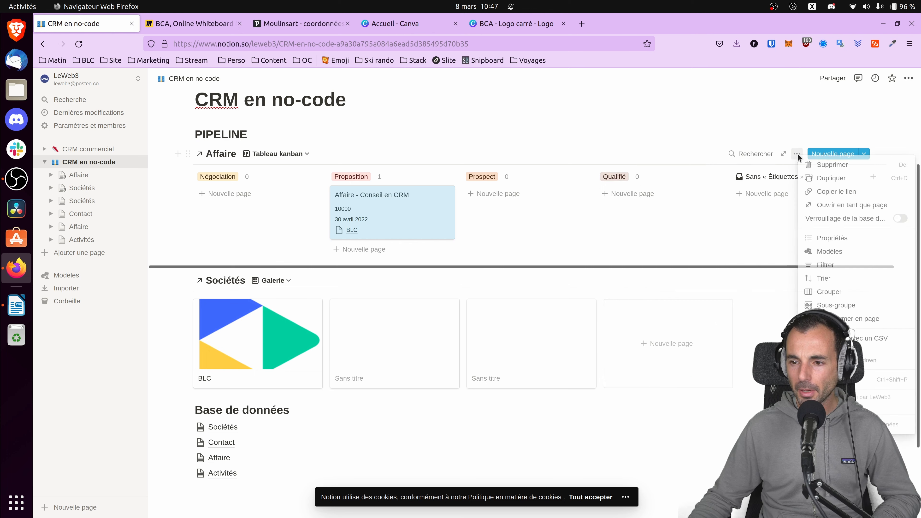
{"action": "left_click", "coordinate": [849, 238]}
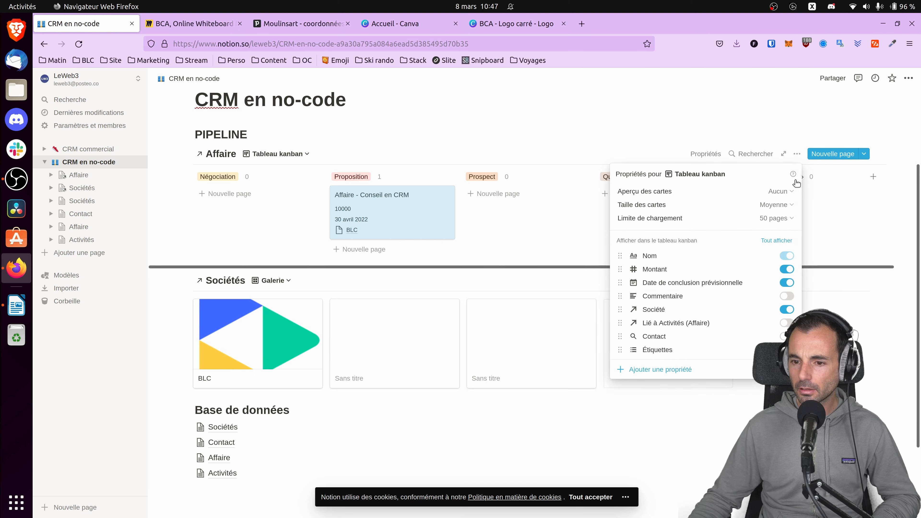
{"action": "key", "text": "Escape"}
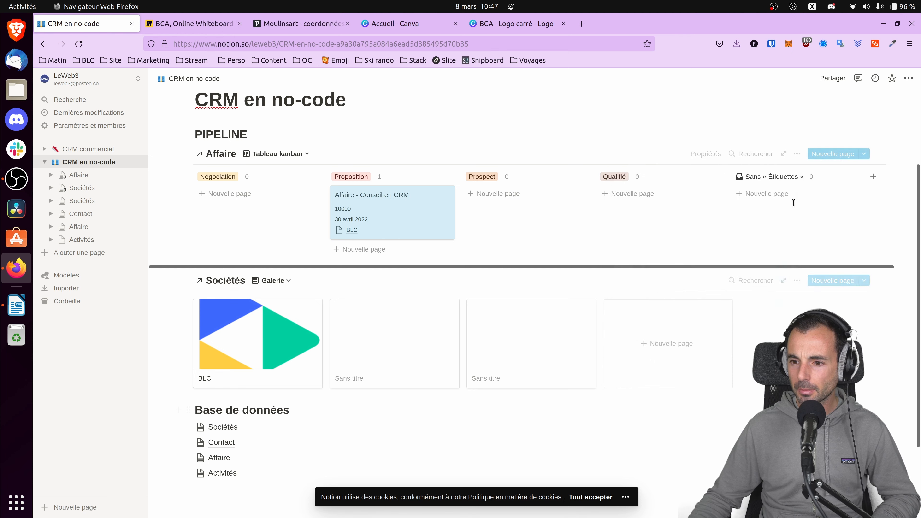
{"action": "scroll", "coordinate": [261, 292], "scroll_direction": "down", "scroll_amount": 3}
{"action": "scroll", "coordinate": [257, 288], "scroll_direction": "up", "scroll_amount": 6}
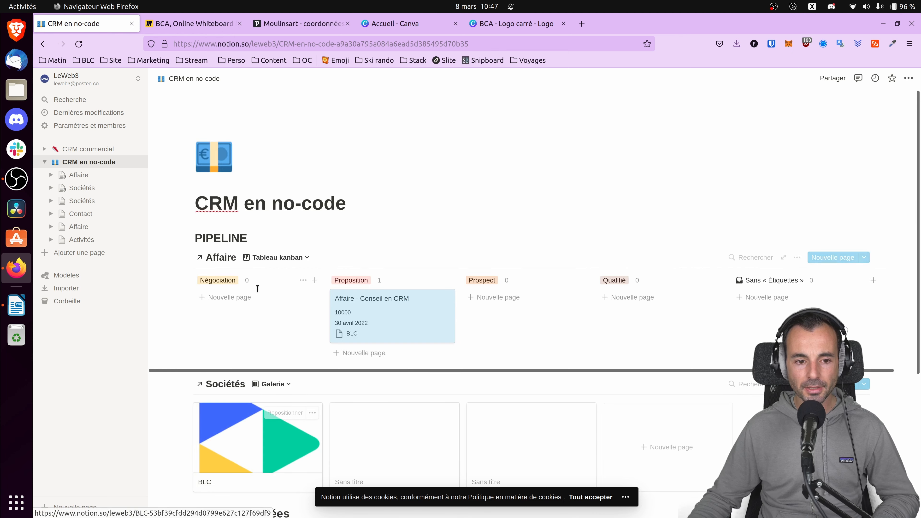
{"action": "scroll", "coordinate": [258, 286], "scroll_direction": "down", "scroll_amount": 6}
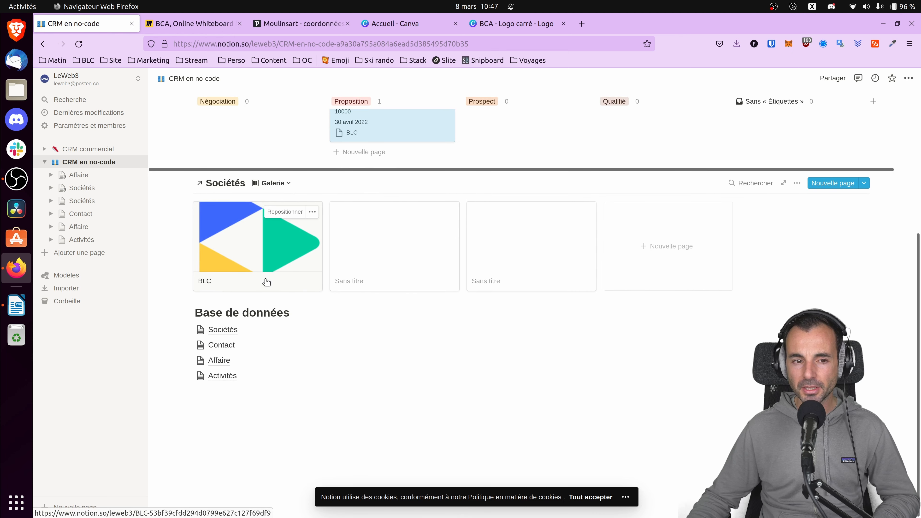
{"action": "scroll", "coordinate": [267, 281], "scroll_direction": "up", "scroll_amount": 6}
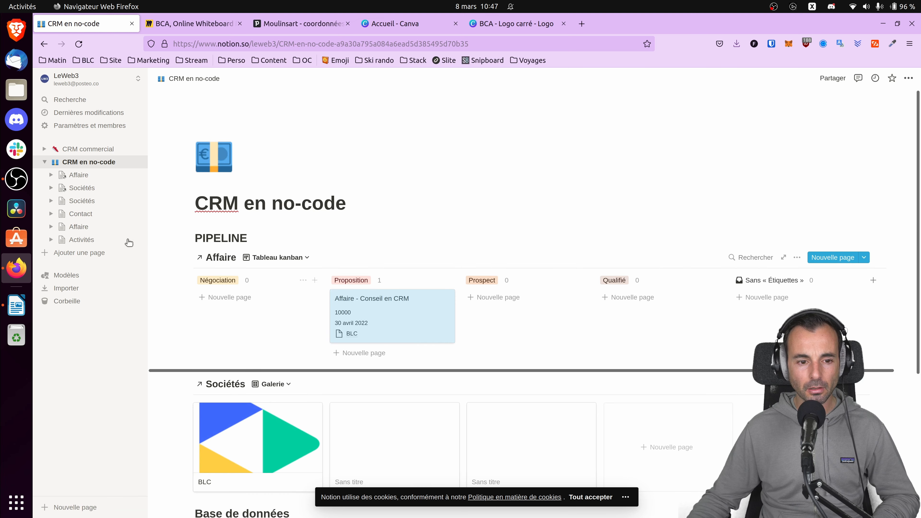
Search the Sociétés gallery for blc and open the BLC company record.
{"action": "scroll", "coordinate": [399, 287], "scroll_direction": "down", "scroll_amount": 6}
{"action": "left_click", "coordinate": [735, 185]}
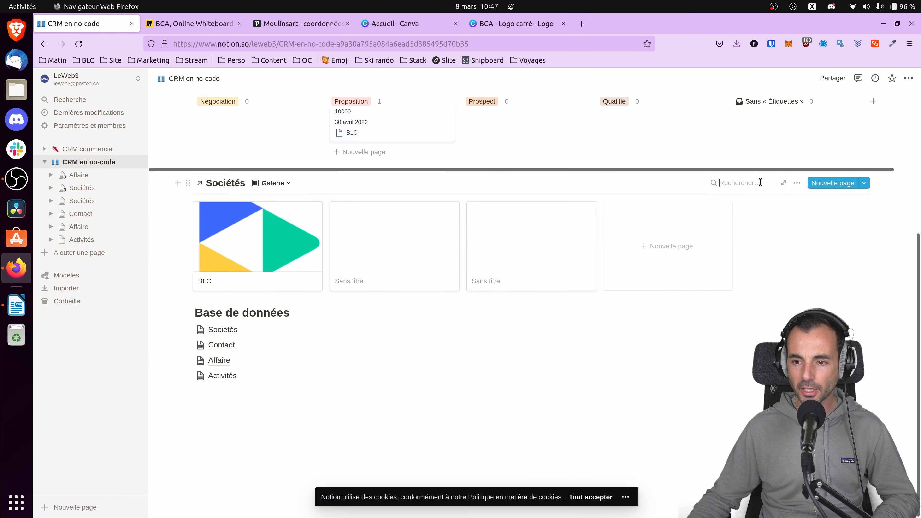
{"action": "type", "text": "blc"}
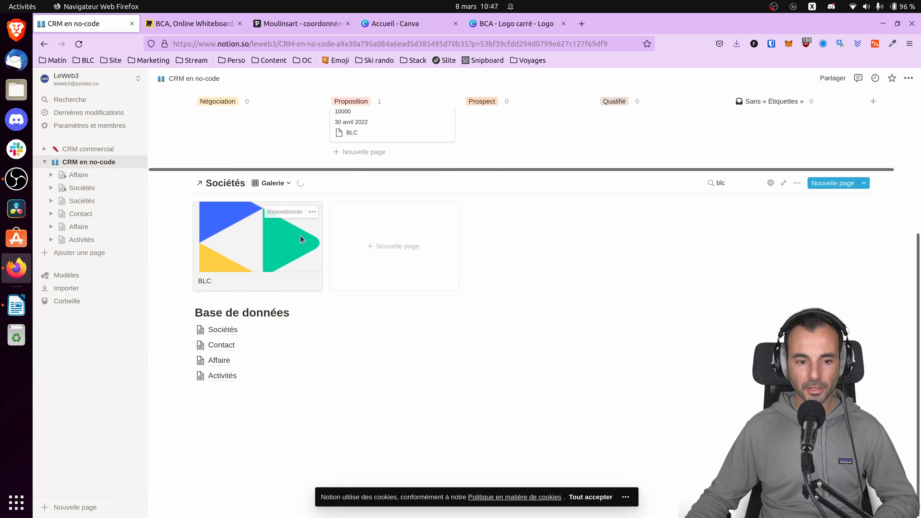
{"action": "left_click", "coordinate": [300, 236]}
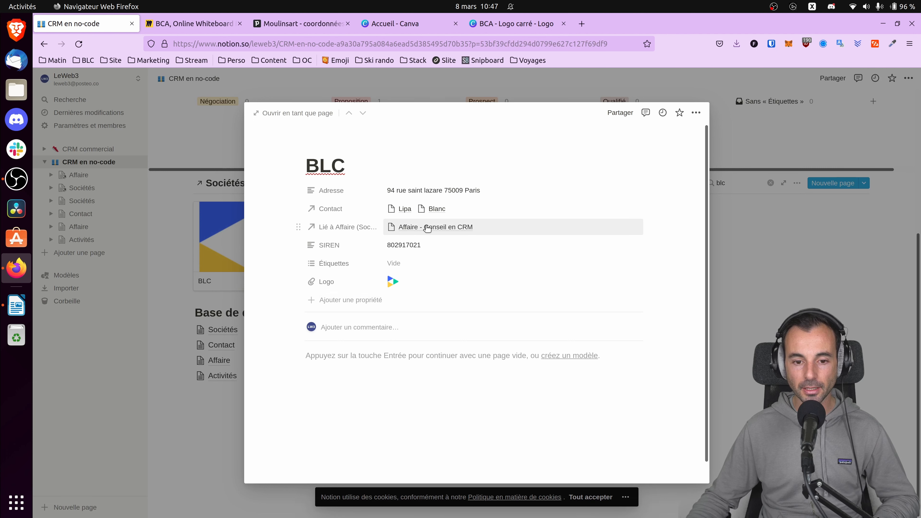
Open the linked deal Affaire - Conseil en CRM from the BLC company record, view its properties, and return to the home page.
{"action": "left_click", "coordinate": [412, 227]}
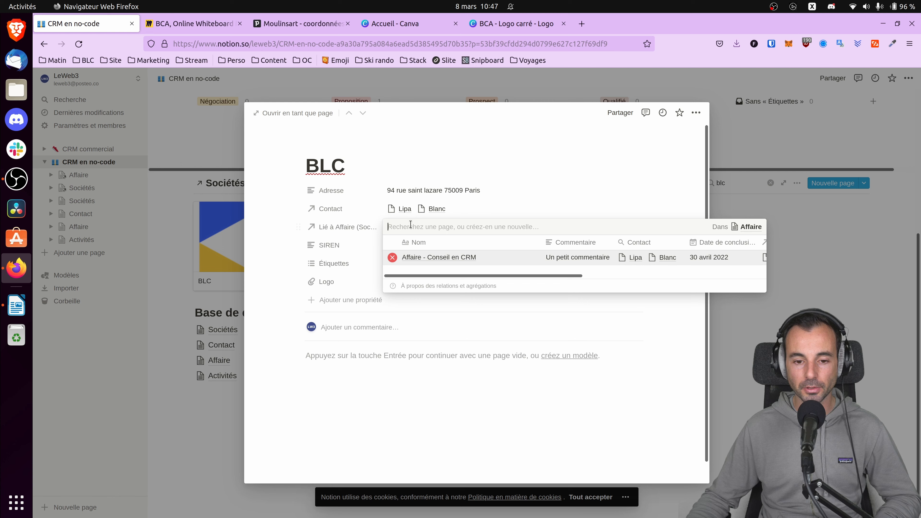
{"action": "left_click", "coordinate": [422, 258]}
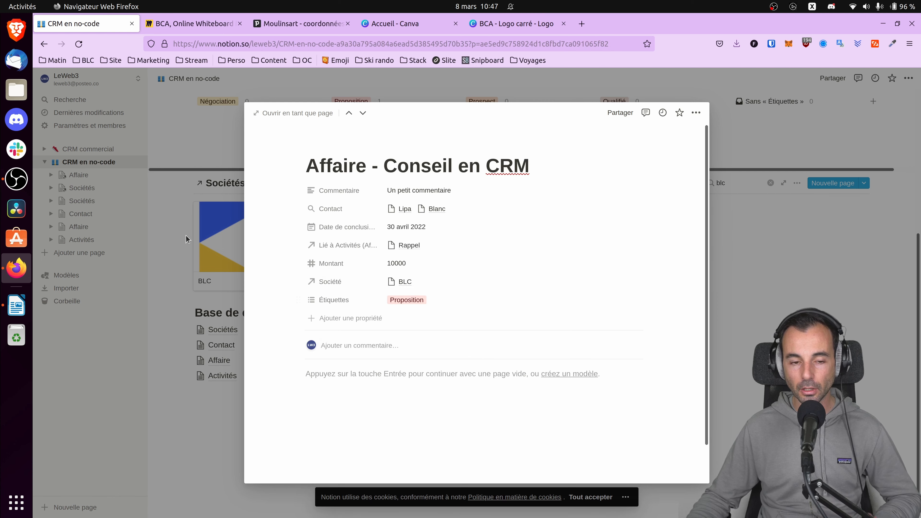
{"action": "left_click", "coordinate": [230, 248]}
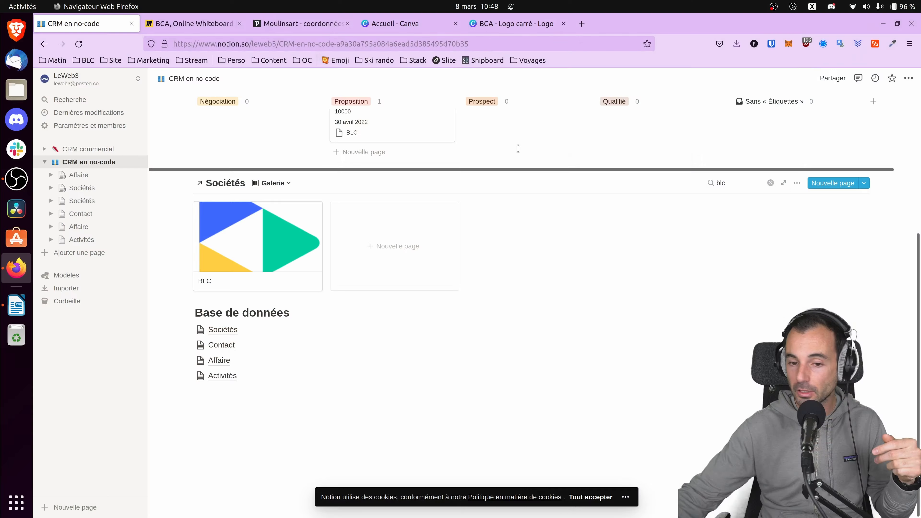
Publish the CRM en no-code page to the web and copy its share link.
{"action": "left_click", "coordinate": [836, 78]}
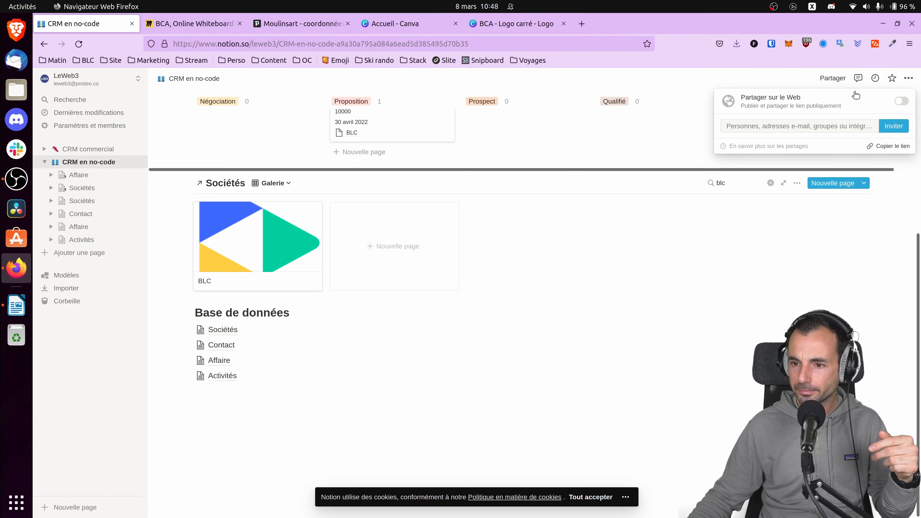
{"action": "left_click", "coordinate": [901, 101]}
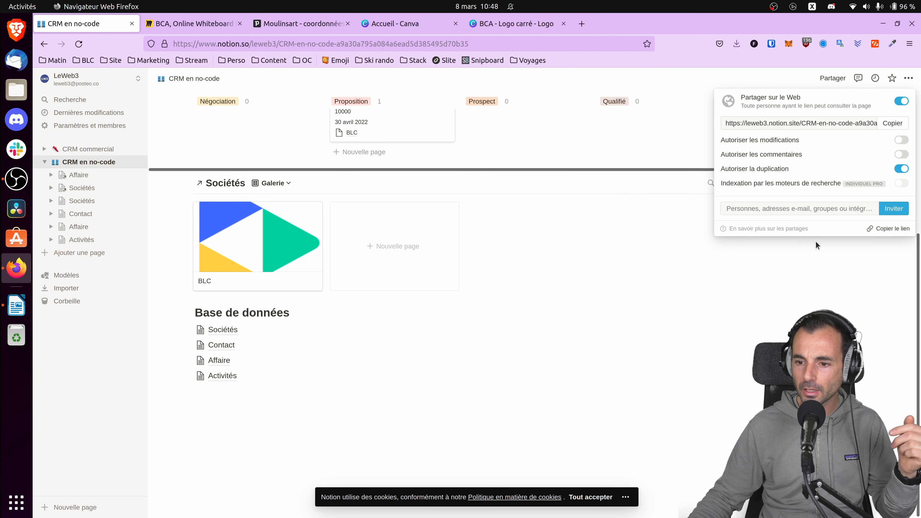
{"action": "left_click", "coordinate": [889, 228]}
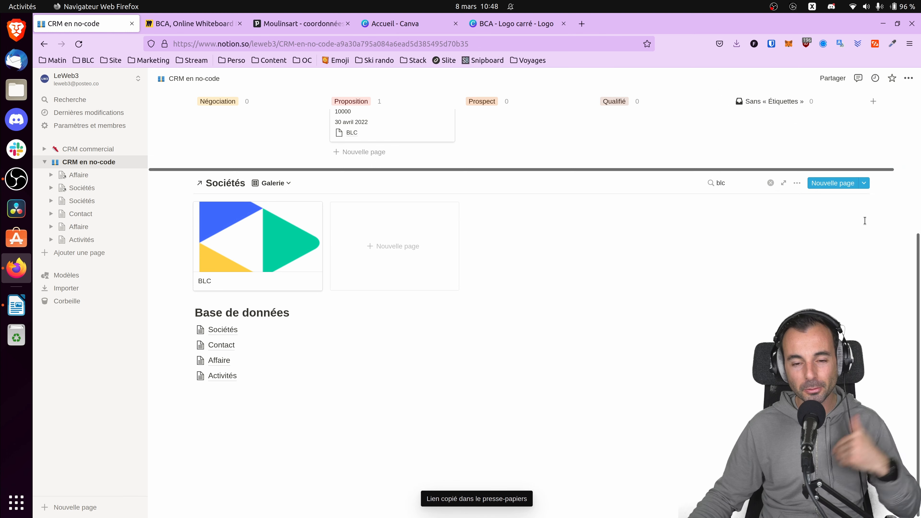